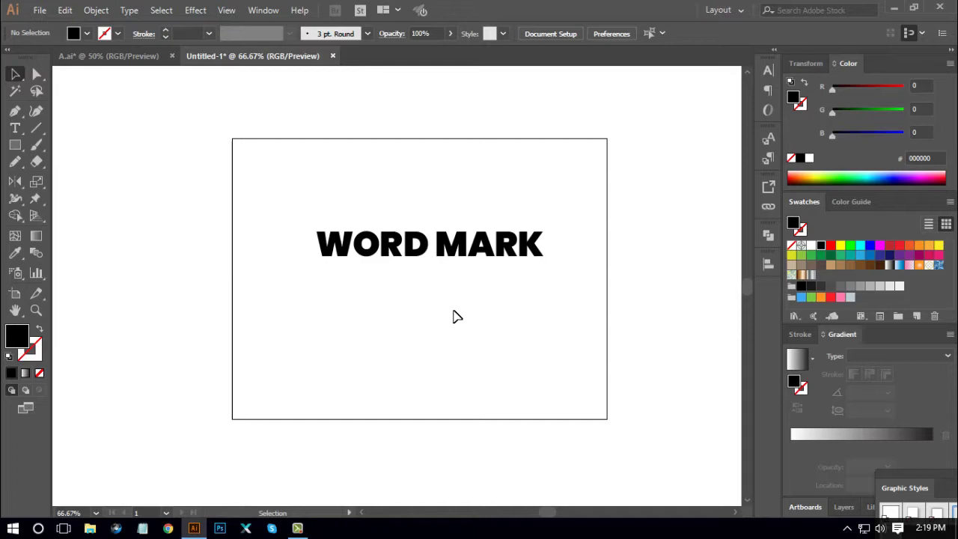
- Zoom to 100%, recentre the artboard, and drag a WORD MARK copy to the top
key(ctrl+1)
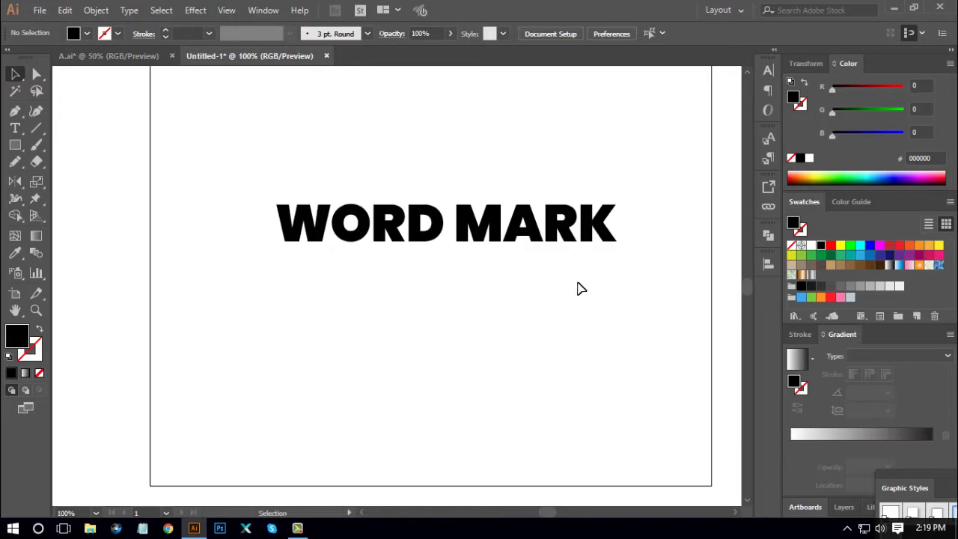
drag(577, 284, 524, 330)
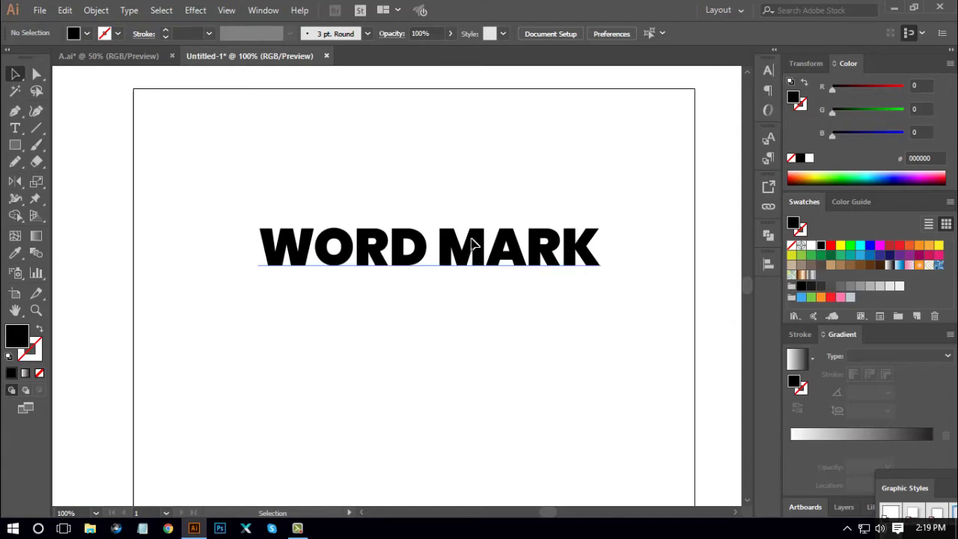
drag(470, 265, 476, 141)
- Convert the lower WORD MARK text to outlines and ungroup the letters
click(499, 325)
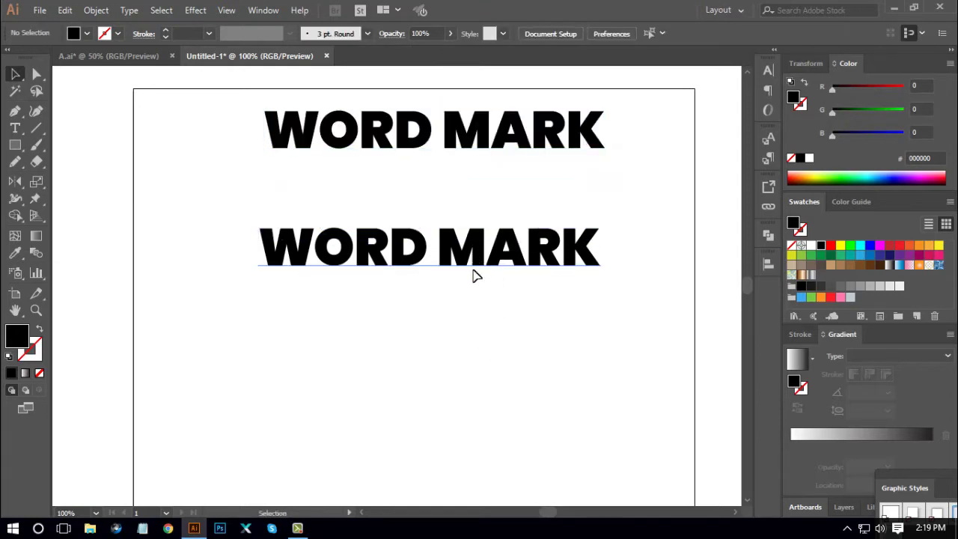
right_click(472, 272)
click(526, 98)
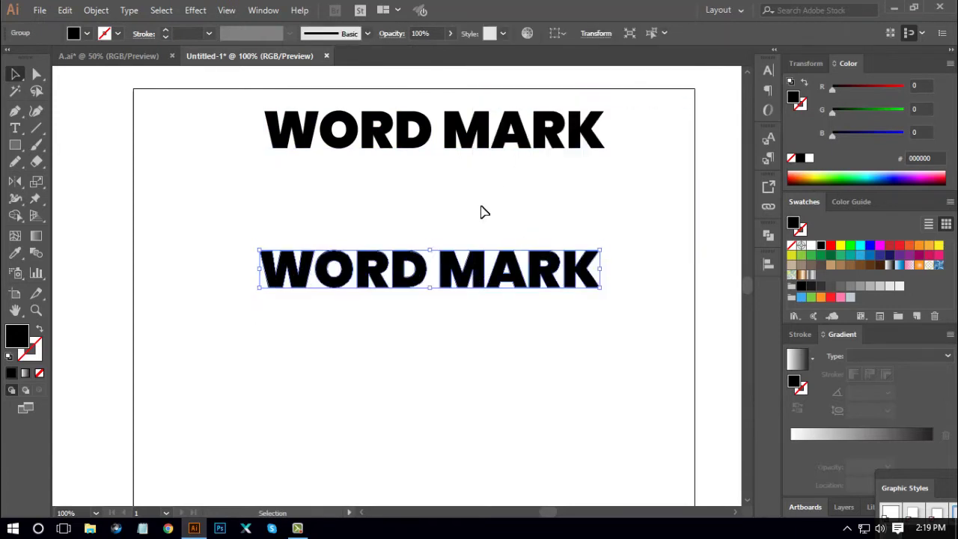
right_click(482, 208)
click(521, 325)
- Drag the outlined letter O out of WORD and delete it
click(449, 357)
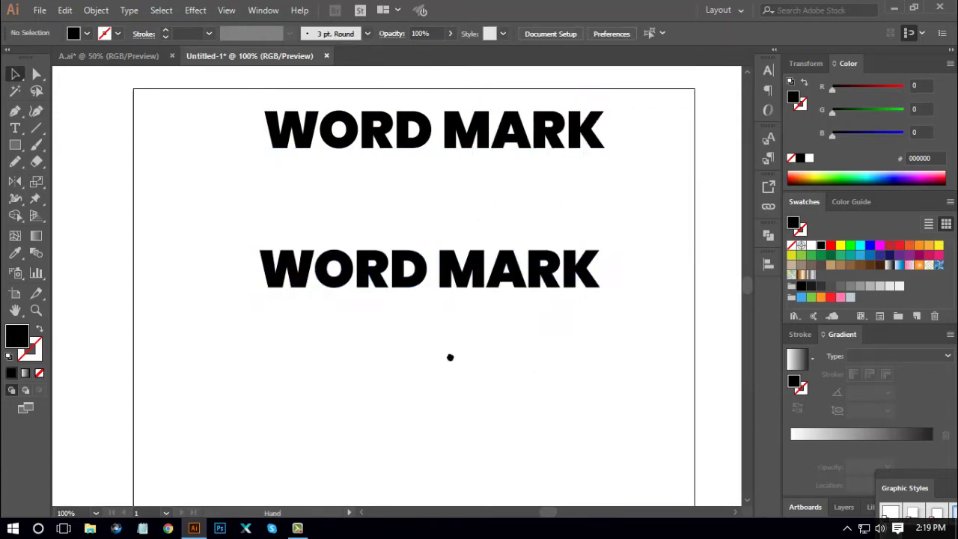
drag(449, 357, 471, 350)
click(367, 277)
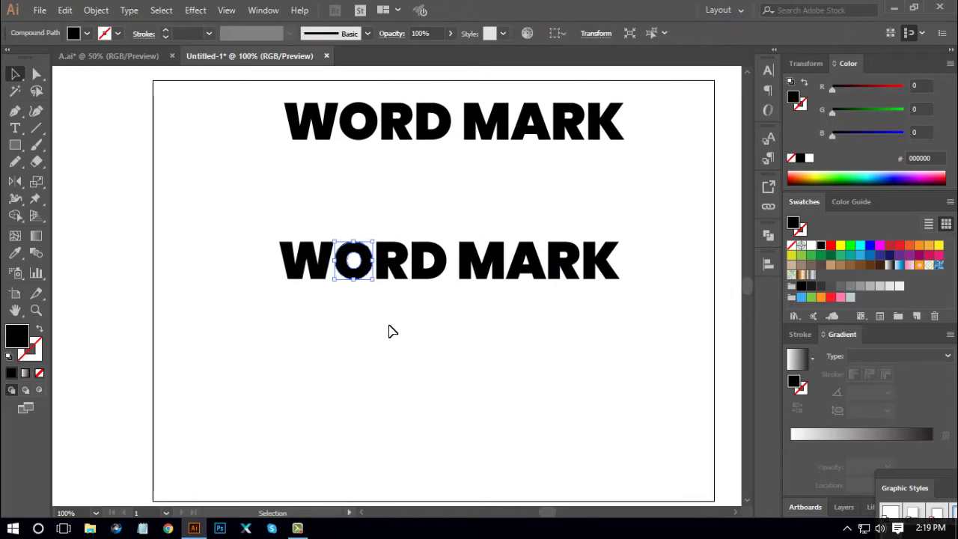
click(391, 330)
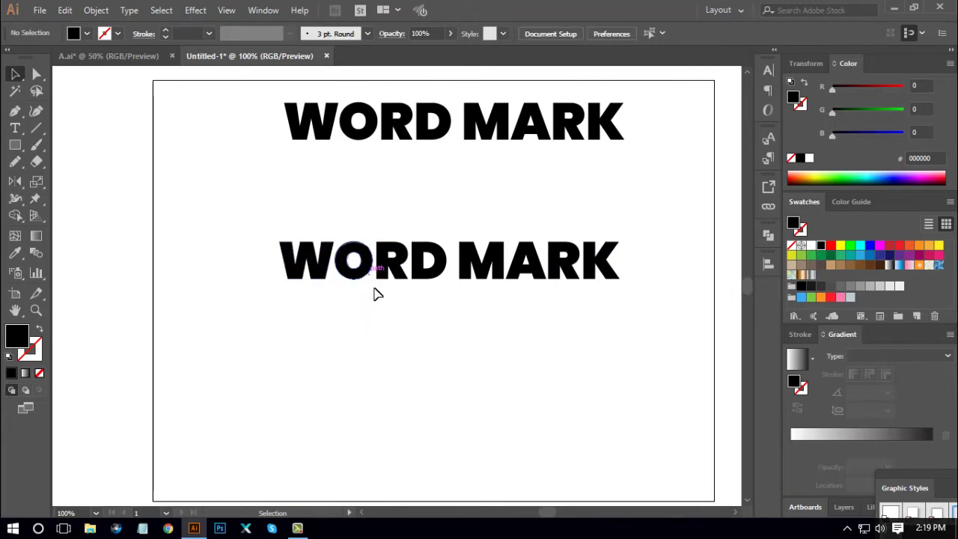
drag(378, 295, 358, 360)
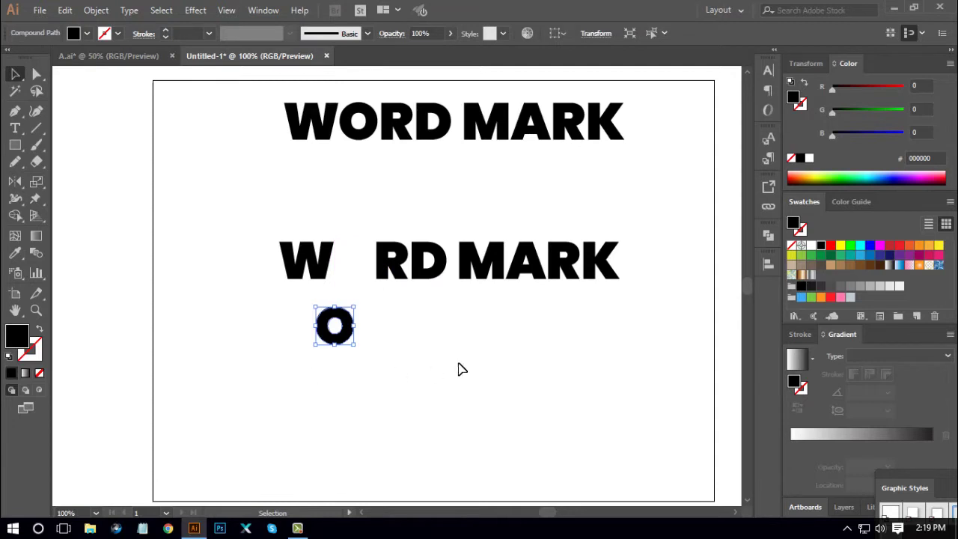
key(Delete)
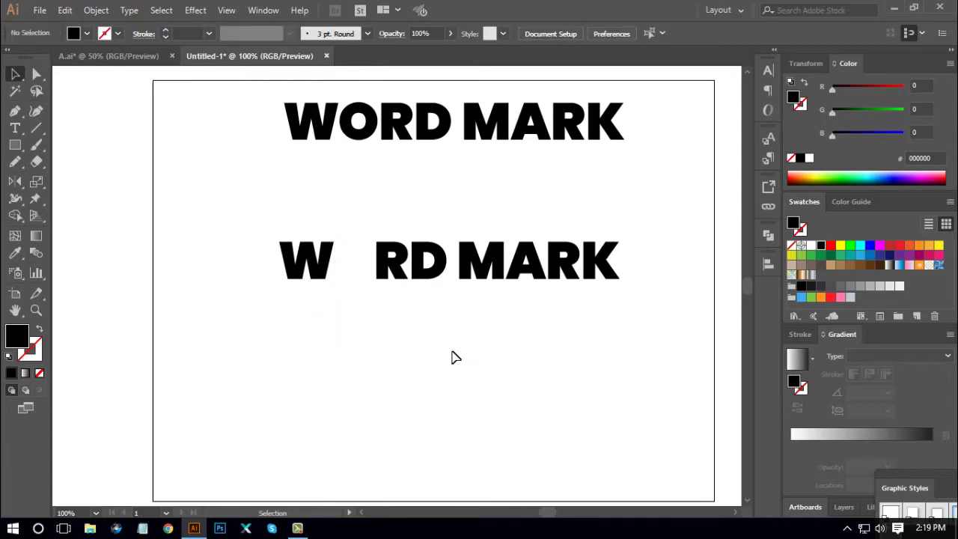
- Draw a 54 px black circle in the O's gap and check it against the W
click(18, 146)
click(54, 179)
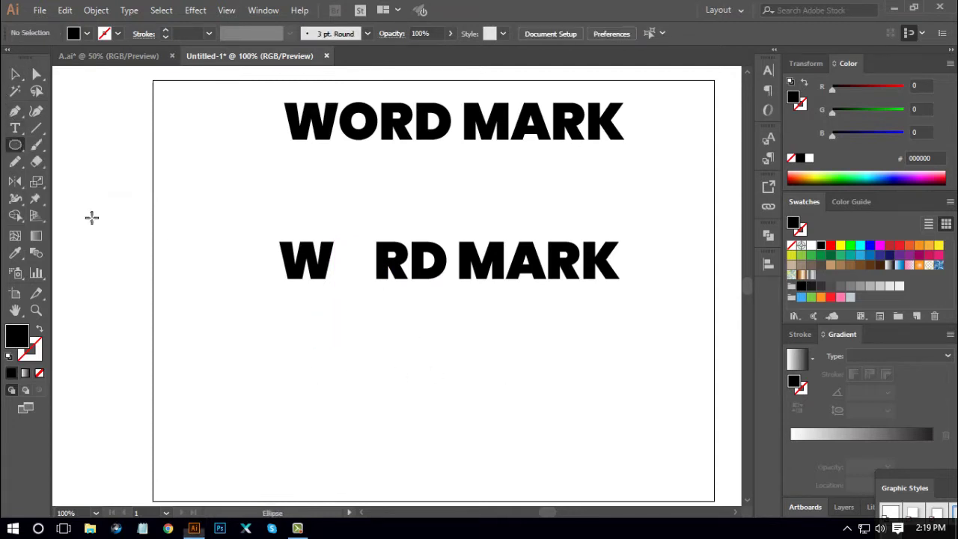
drag(353, 260, 375, 298)
click(15, 74)
click(352, 311)
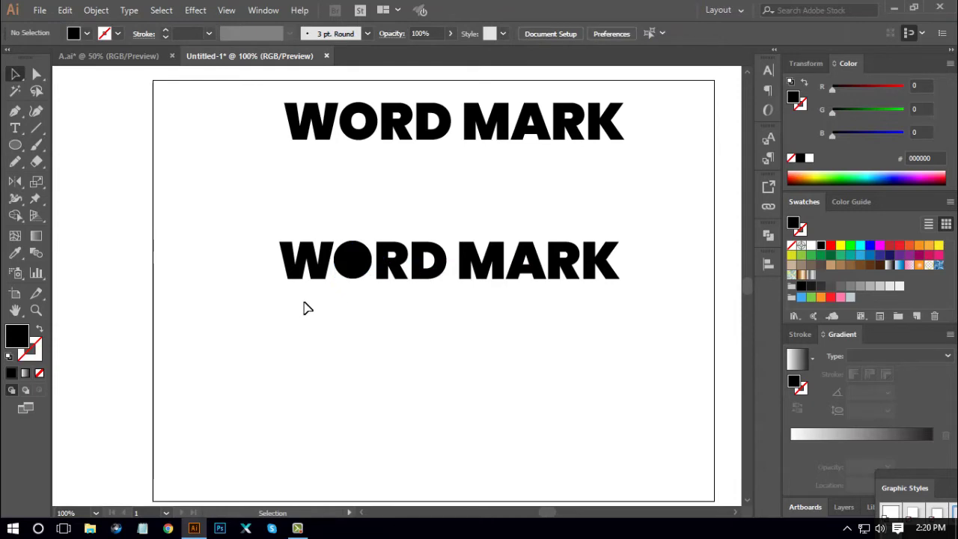
drag(304, 303, 377, 220)
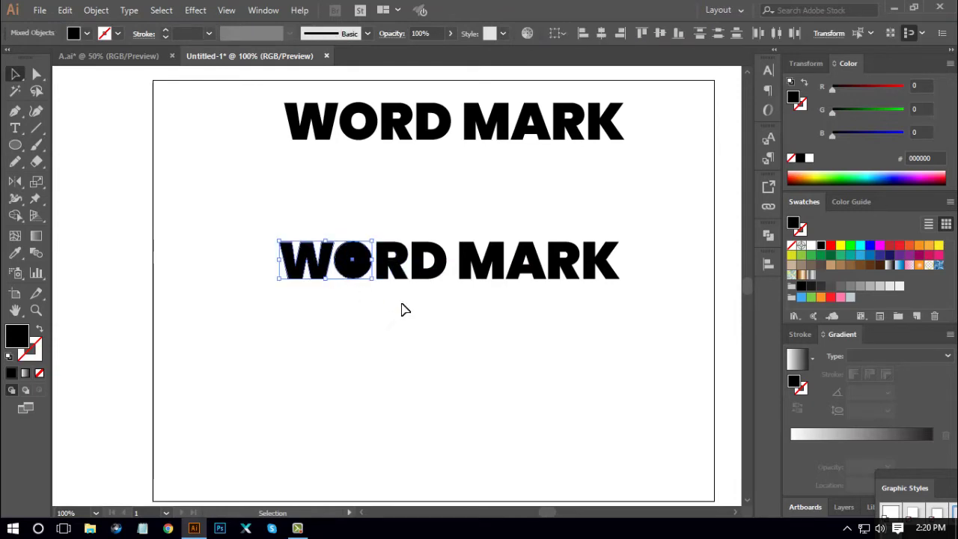
click(440, 344)
- Move the letter A of the lower MARK down-right, out of the word
scroll(524, 322, right, 1)
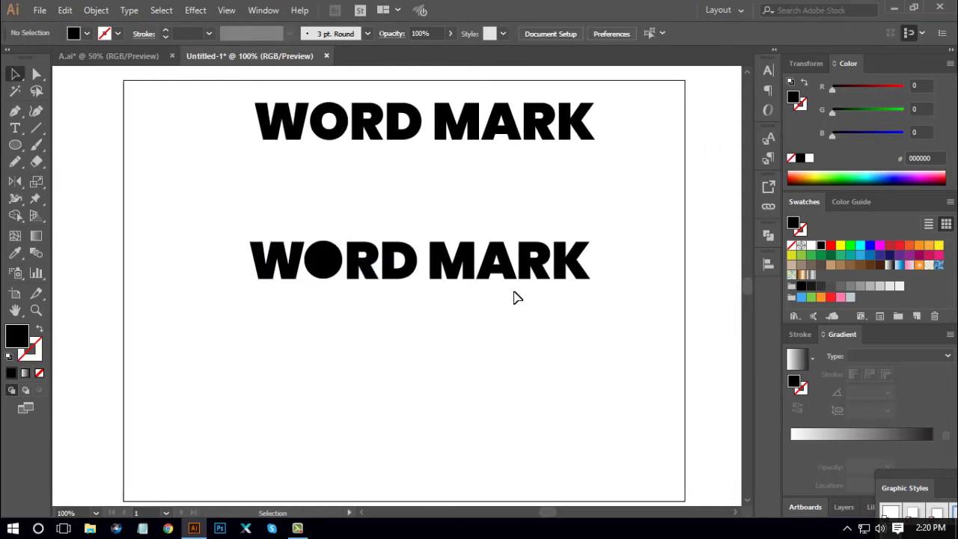
click(513, 279)
click(528, 325)
click(502, 266)
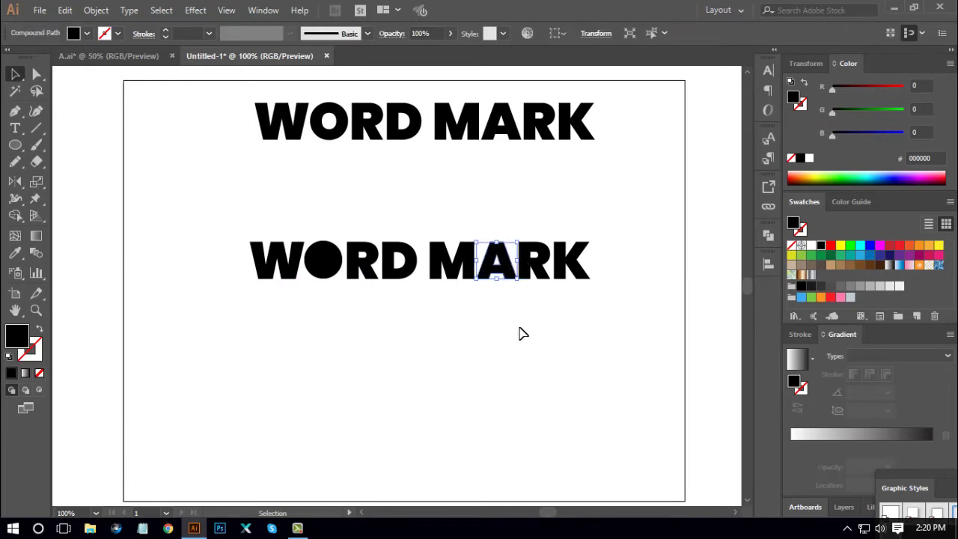
click(520, 334)
drag(499, 270, 621, 303)
click(463, 347)
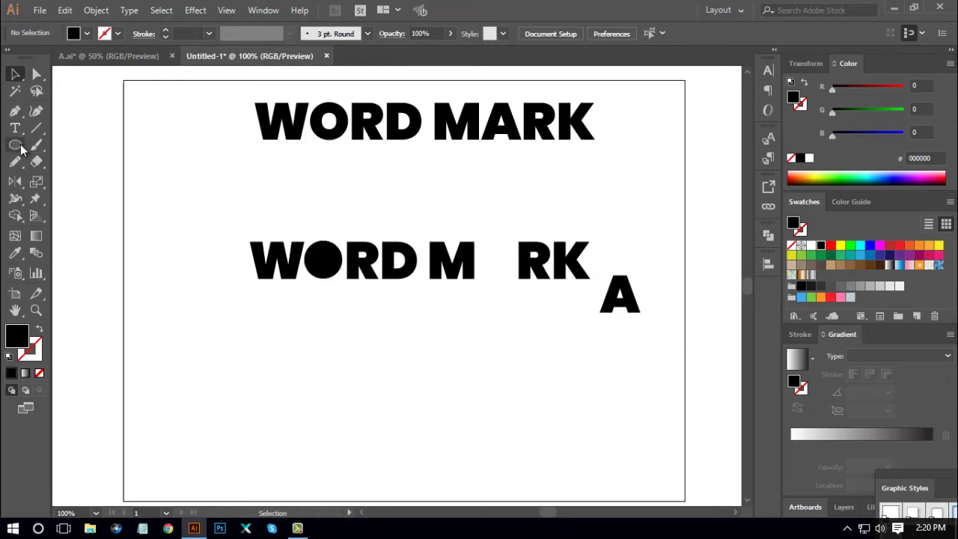
- Start drawing a polygon with the Polygon tool below the lower word
drag(15, 145, 51, 155)
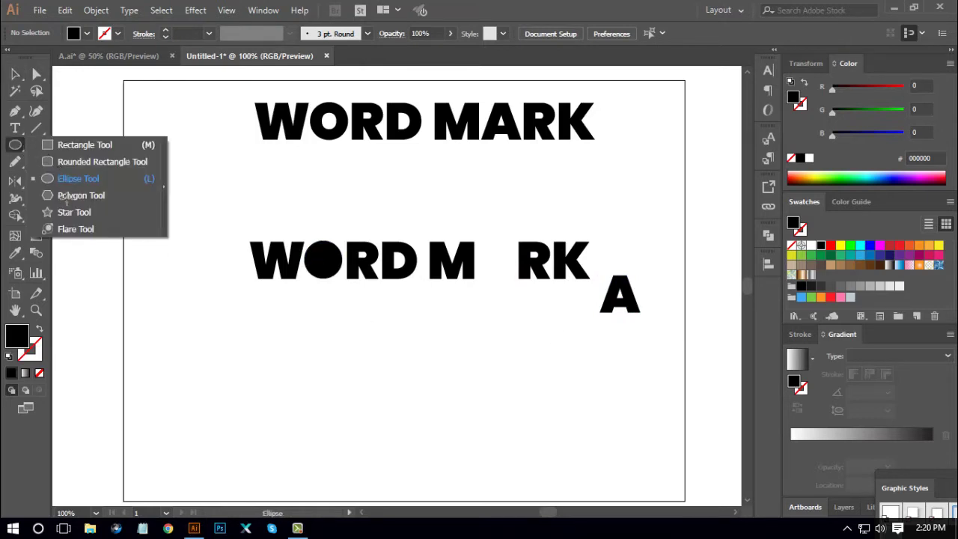
drag(66, 196, 67, 195)
drag(428, 363, 456, 379)
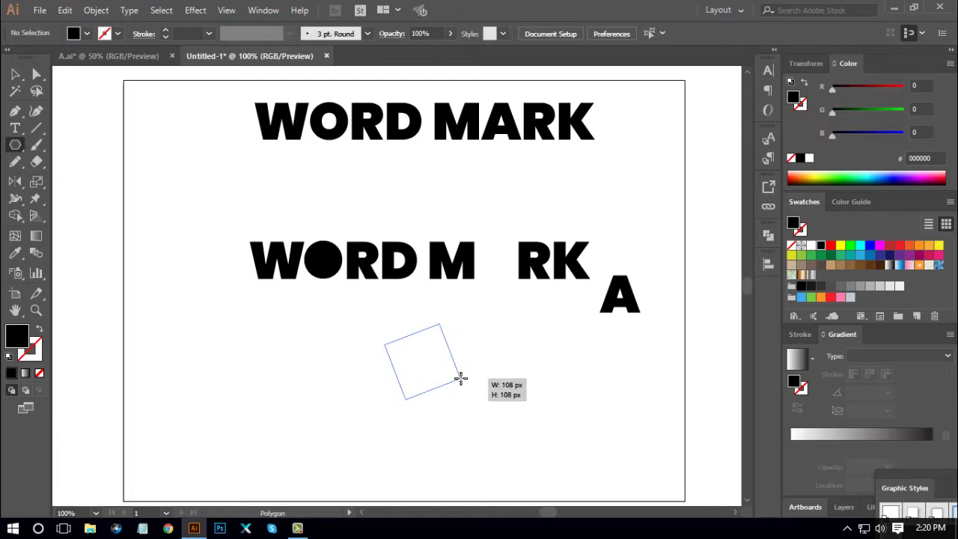
- Reduce the polygon to three sides, making a triangle about 110 px wide
key(Down)
mouse_move(461, 378)
mouse_down()
mouse_move(468, 386)
mouse_move(446, 376)
mouse_move(456, 385)
mouse_up()
key(Up)
key(Up)
key(Up)
key(Up)
key(Up)
key(Up)
key(Up)
key(Down)
key(Down)
key(Down)
key(Down)
key(Down)
key(Down)
key(Down)
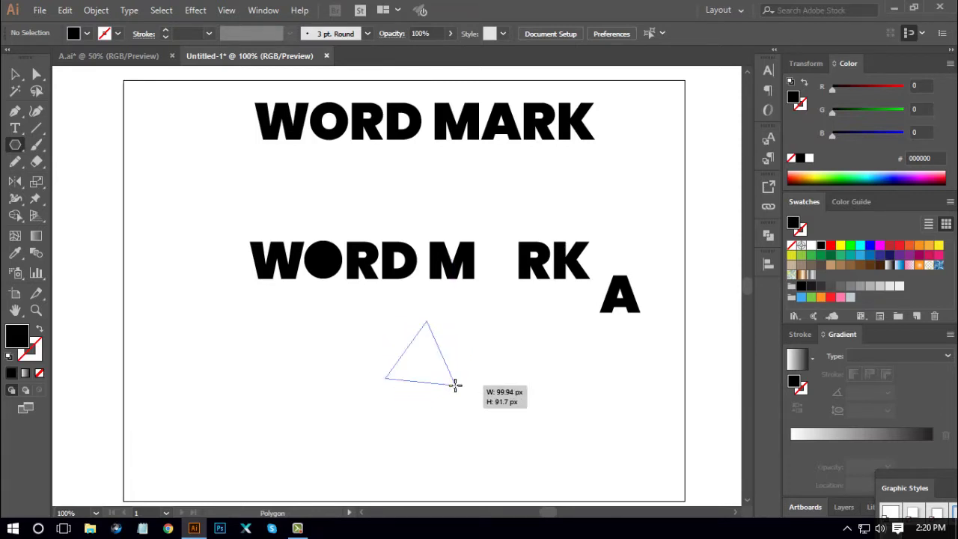
drag(455, 386, 466, 390)
click(15, 73)
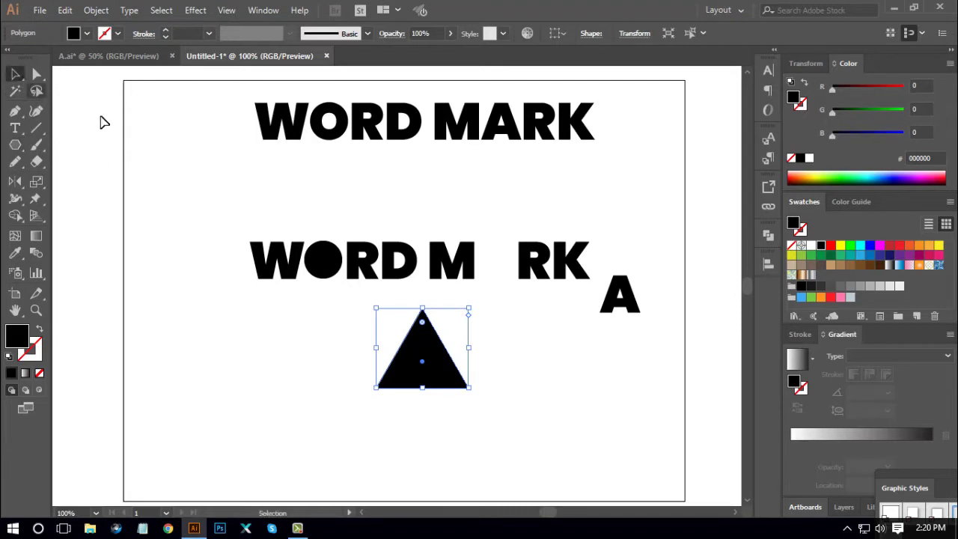
- Shrink the triangle to about 62x54 px in the A's former gap
drag(423, 307, 539, 259)
click(453, 385)
drag(502, 231, 502, 246)
click(567, 367)
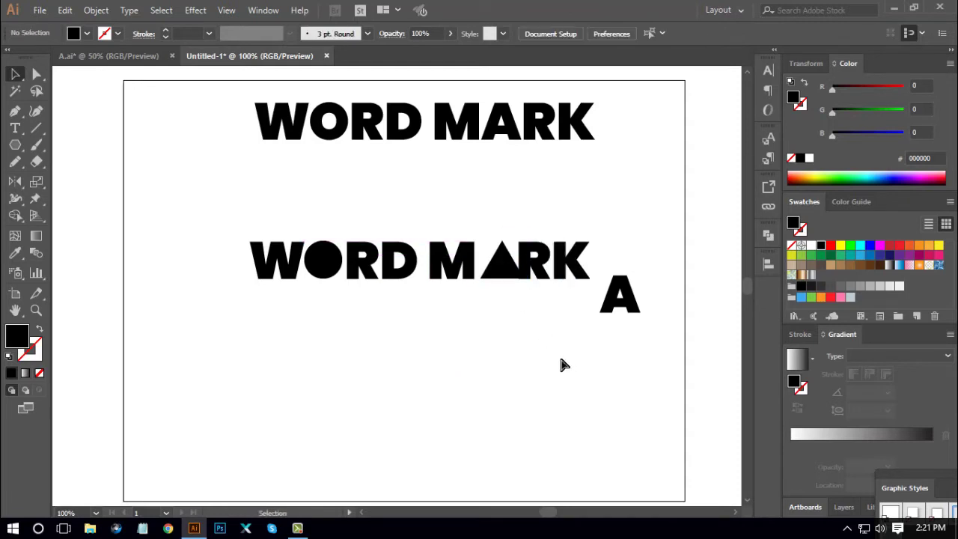
key(ctrl+equal)
key(ctrl+equal)
- At 400% zoom, bottom-align the triangle with the M, using M as key object
drag(637, 370, 581, 376)
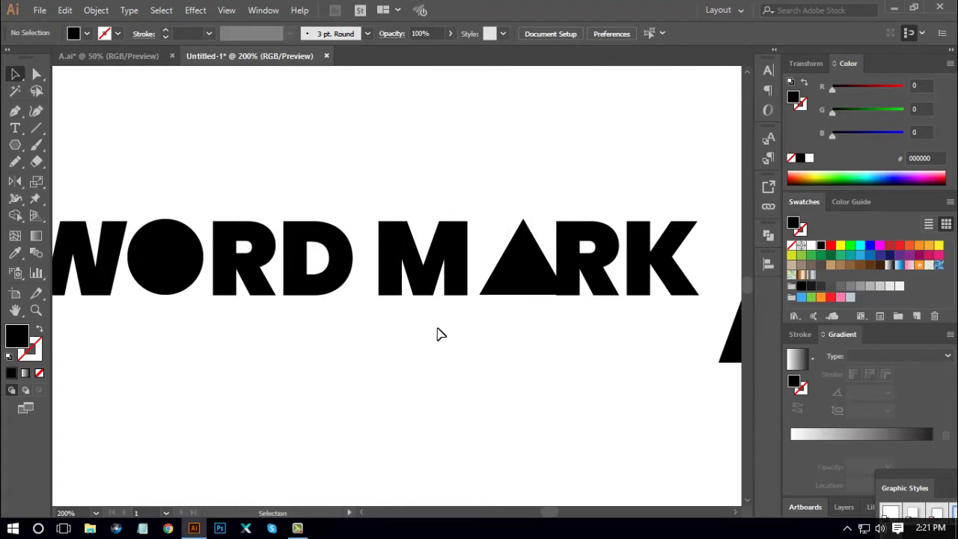
drag(440, 334, 547, 337)
click(552, 357)
drag(451, 310, 509, 253)
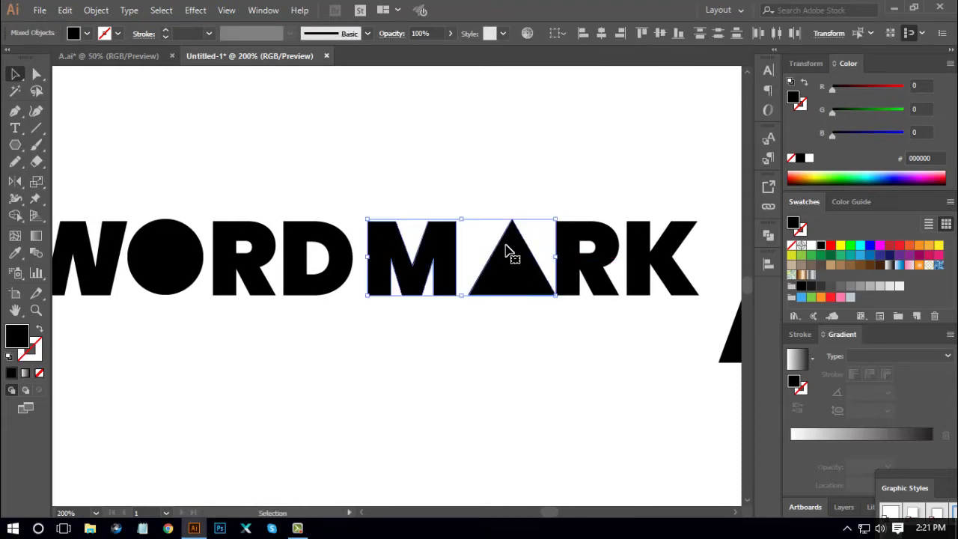
click(504, 334)
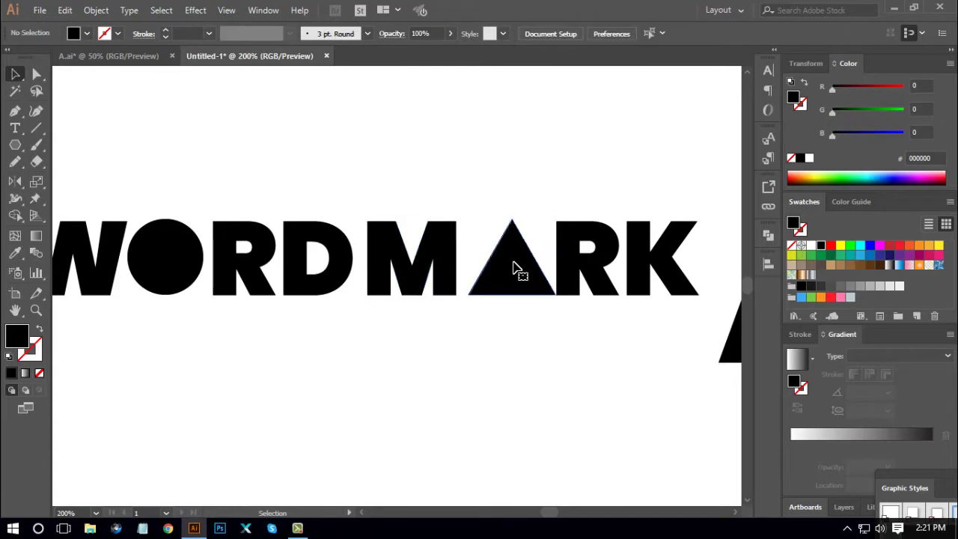
click(517, 267)
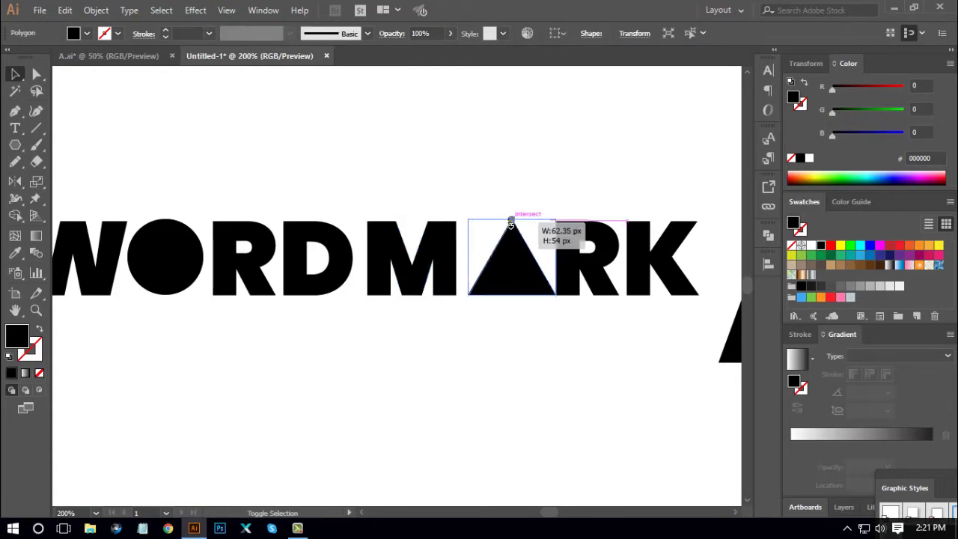
click(569, 372)
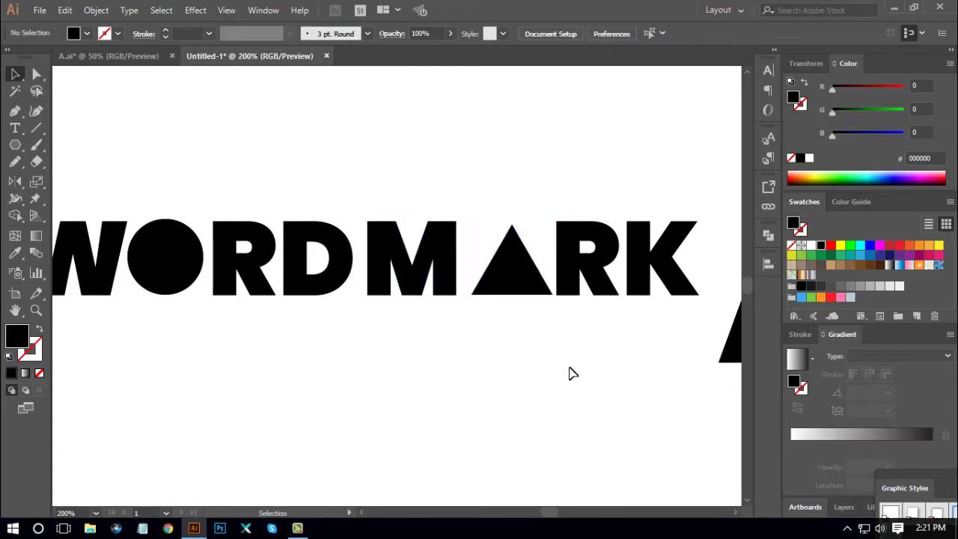
key(ctrl+plus)
key(ctrl+plus)
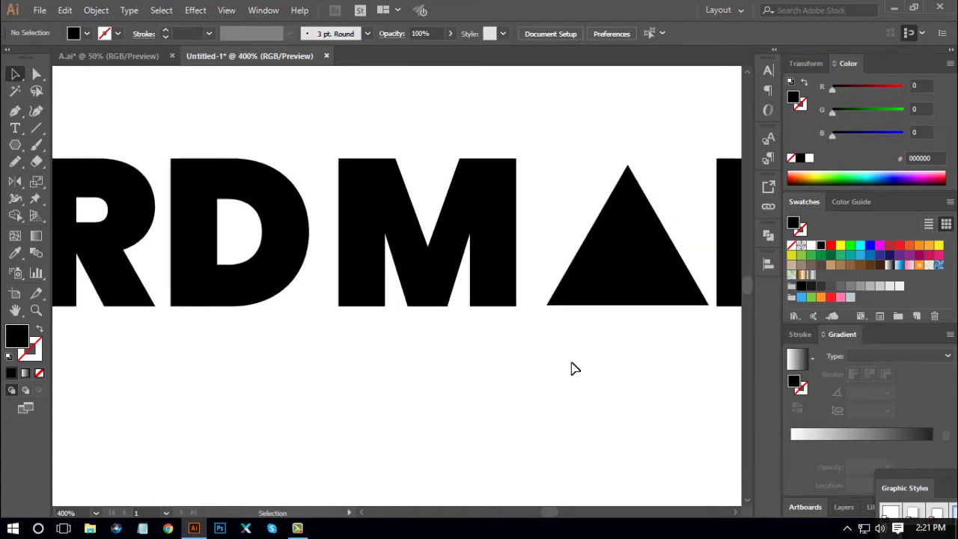
drag(649, 370, 512, 418)
drag(313, 178, 475, 370)
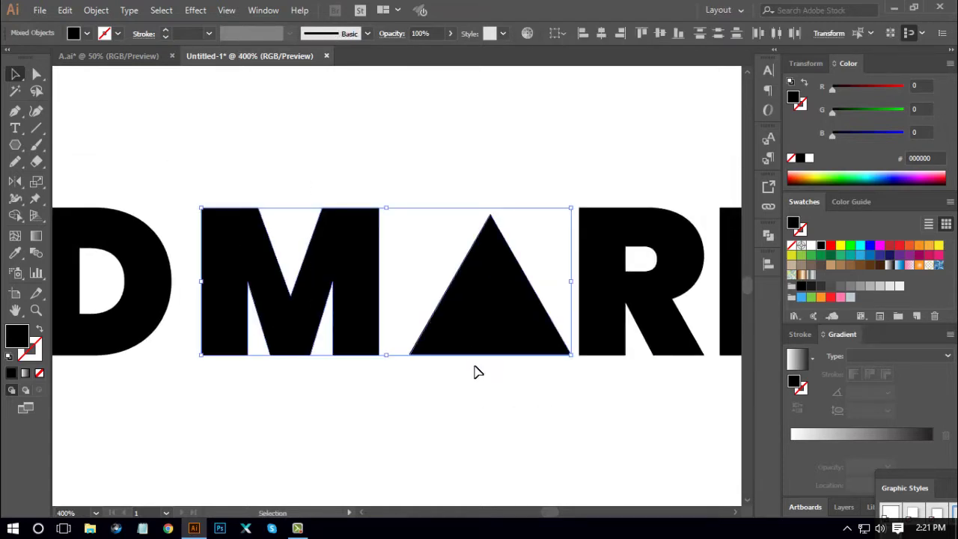
click(374, 273)
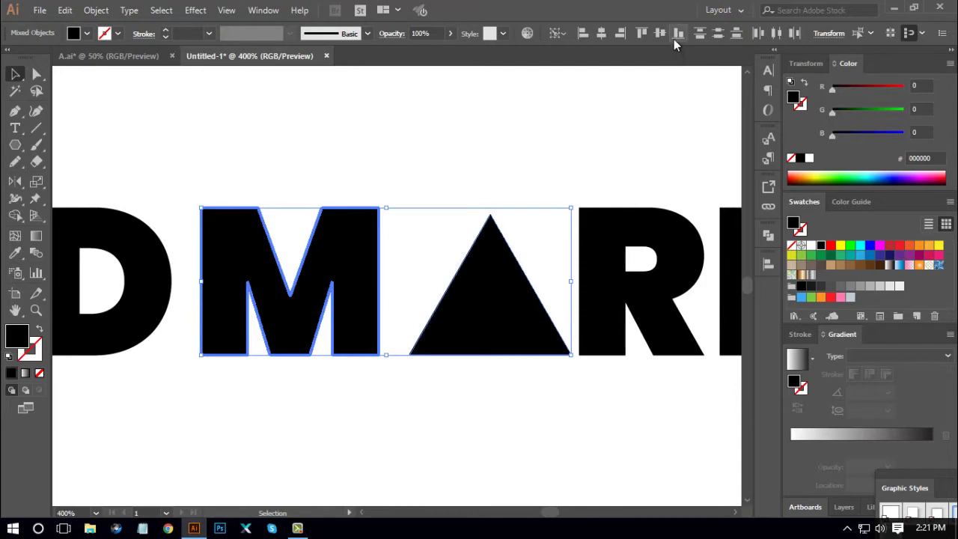
- Stretch the triangle's apex so its height matches the letters
click(521, 140)
click(507, 258)
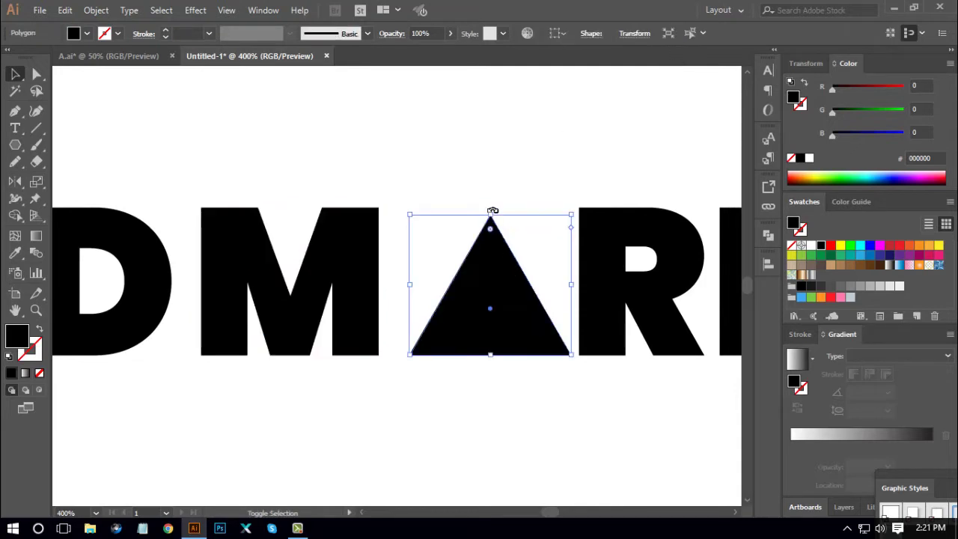
drag(491, 211, 491, 209)
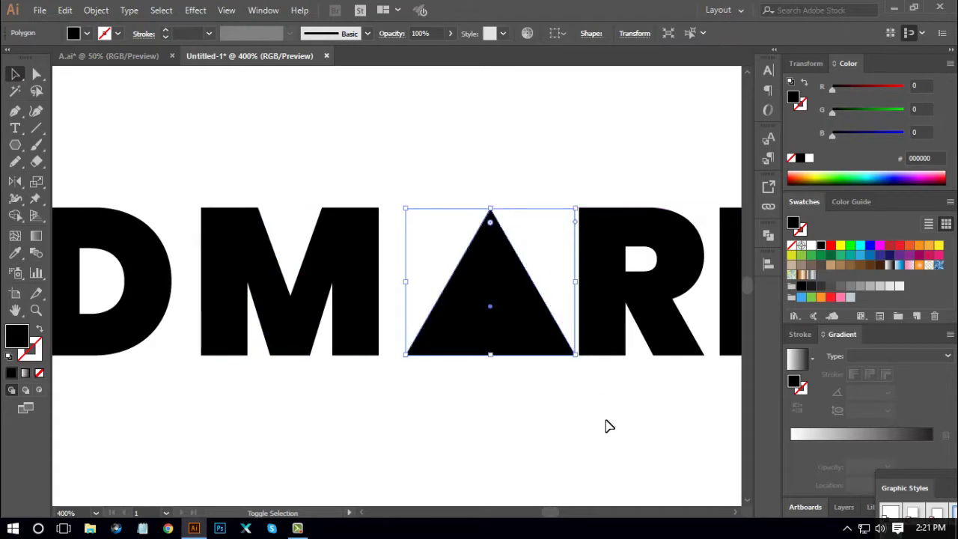
click(610, 432)
key(ctrl+minus)
key(ctrl+minus)
key(ctrl+minus)
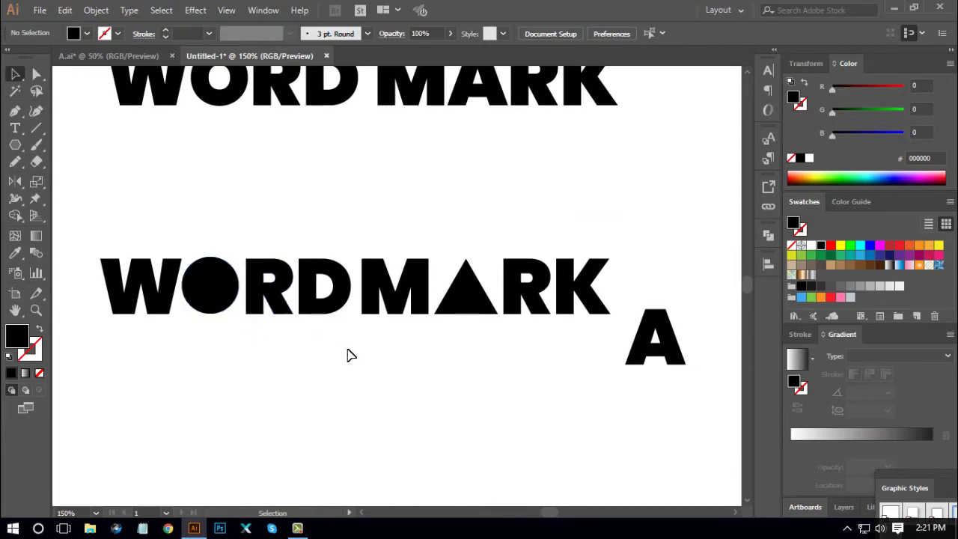
- Delete the stray A and nudge MARK slightly right, away from WORD
scroll(524, 345, down, 1)
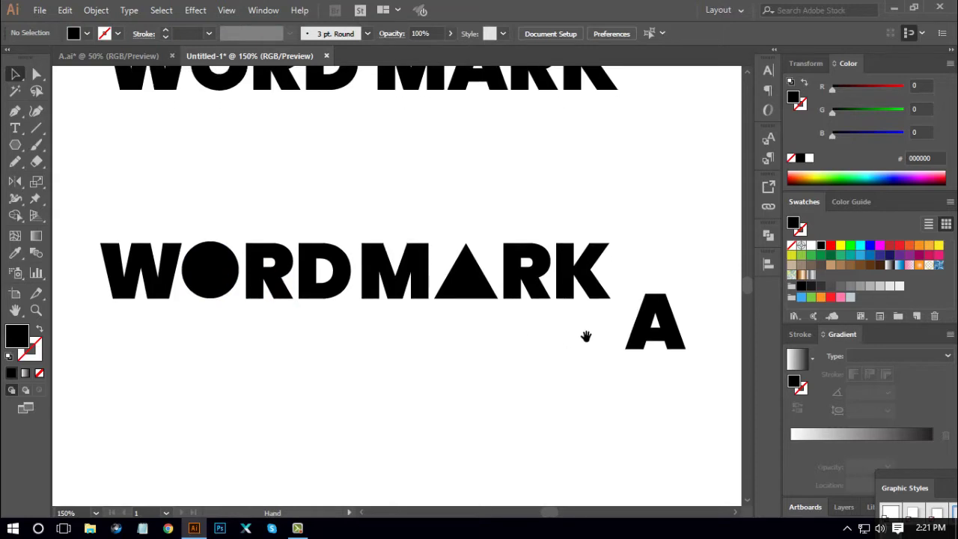
drag(651, 317, 635, 378)
key(Delete)
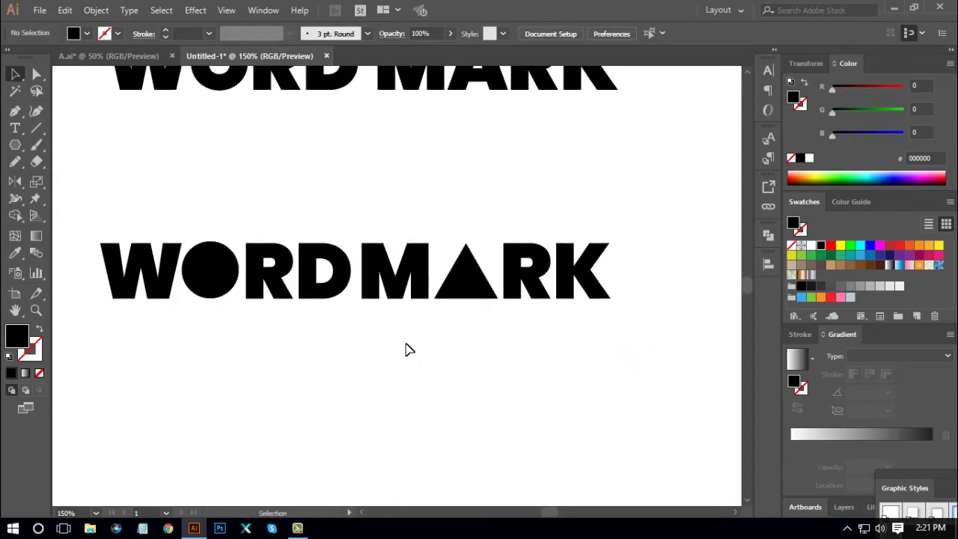
drag(405, 349, 581, 218)
key(a)
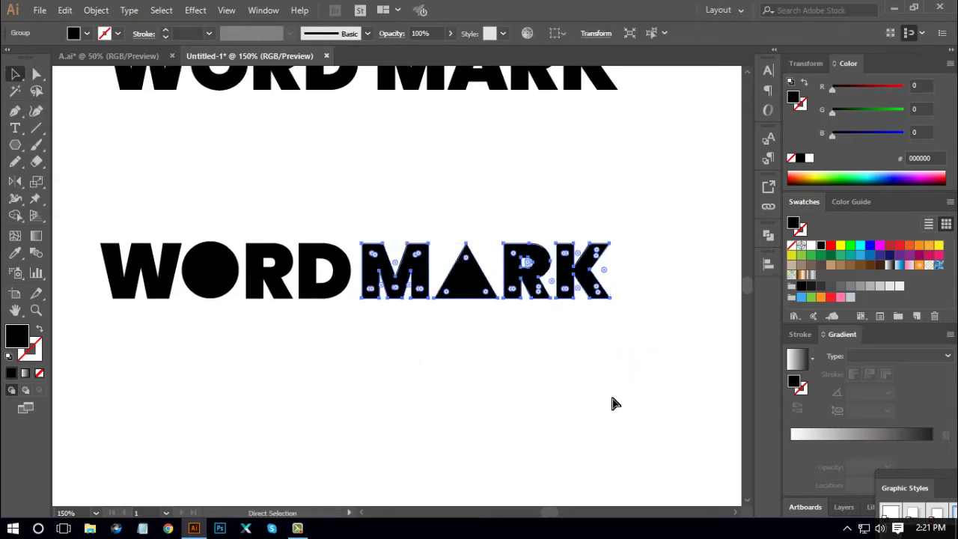
key(v)
key(ctrl+minus)
key(ctrl+minus)
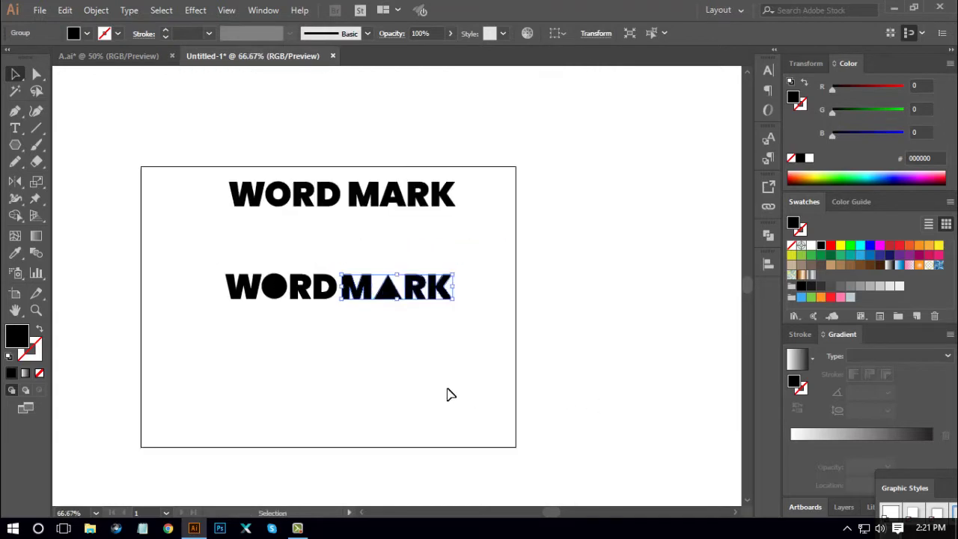
drag(396, 291, 411, 360)
click(413, 374)
- Move the whole geometric WORD MARK up and to the left
drag(237, 332, 370, 295)
key(v)
click(434, 385)
drag(194, 355, 490, 256)
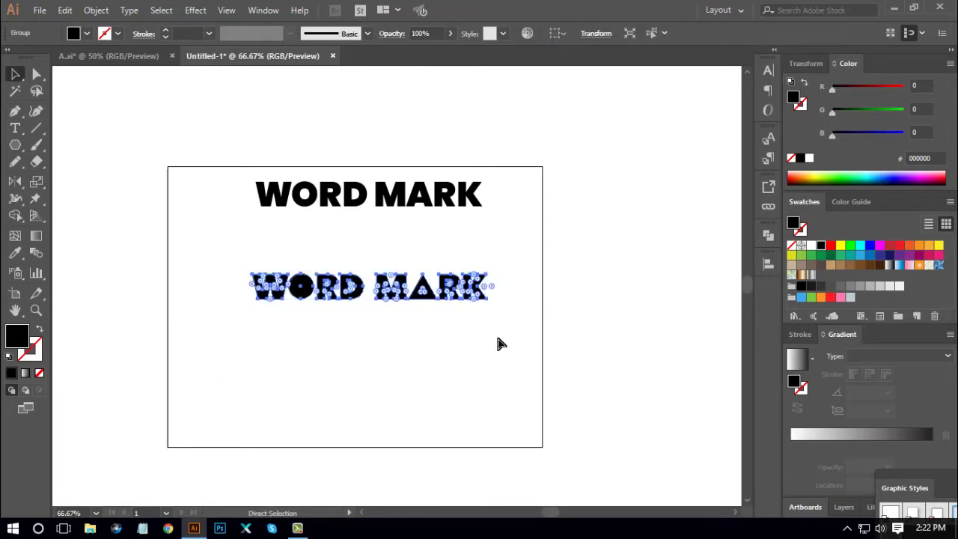
click(519, 374)
drag(473, 354, 536, 352)
drag(507, 297, 463, 261)
click(504, 247)
- Duplicate the plain WORD MARK below the geometric one and move the original above the artboard
drag(497, 206, 483, 341)
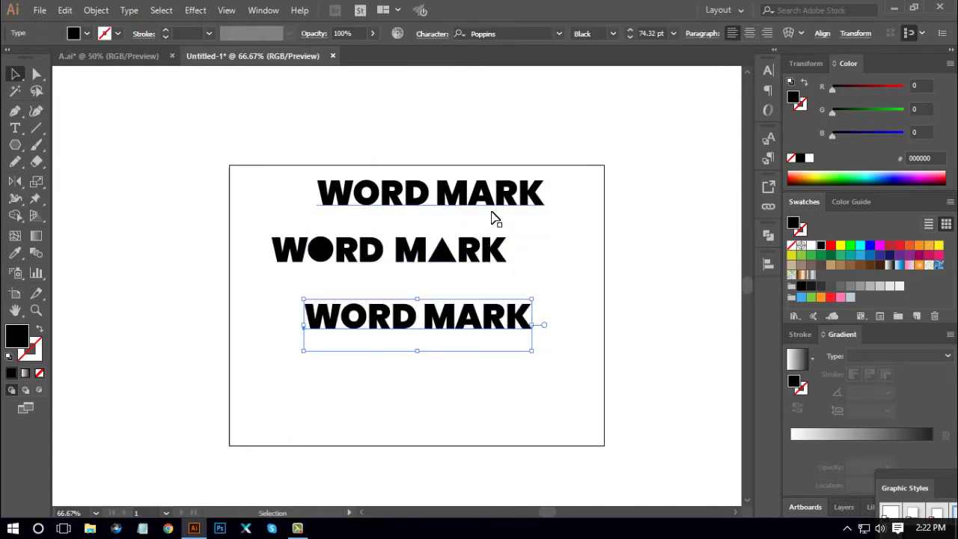
drag(492, 216, 503, 142)
drag(480, 258, 480, 223)
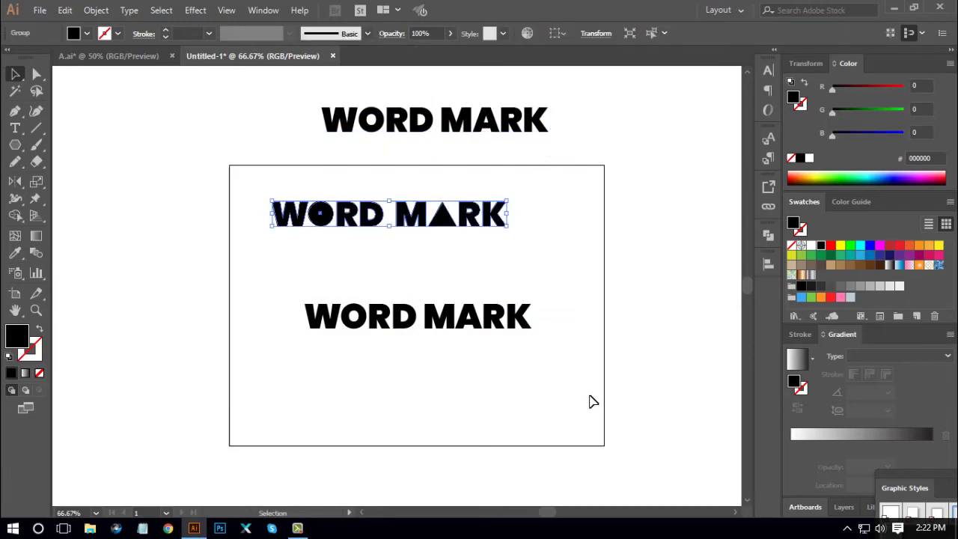
drag(525, 390, 543, 384)
click(524, 355)
- Convert the lower plain WORD MARK copy to outlines
right_click(509, 325)
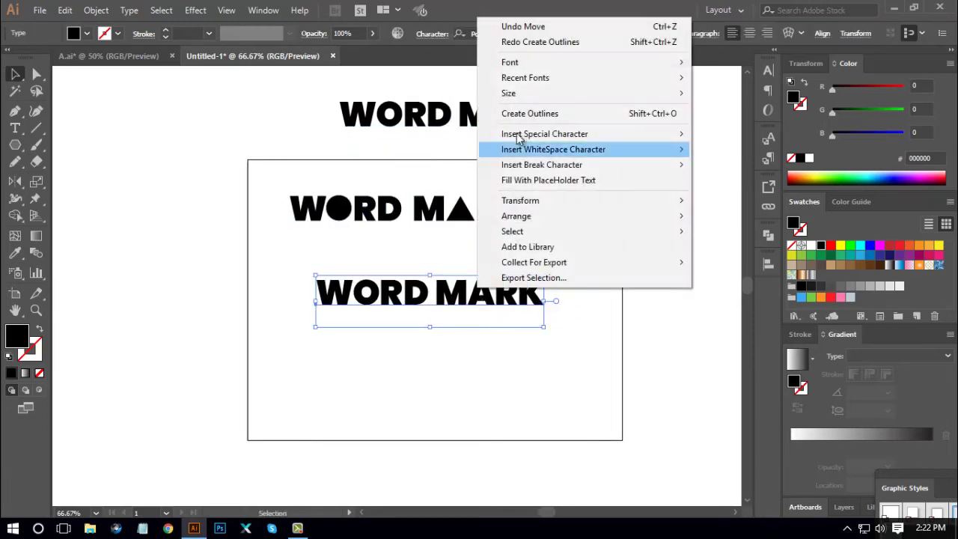
click(509, 115)
click(605, 321)
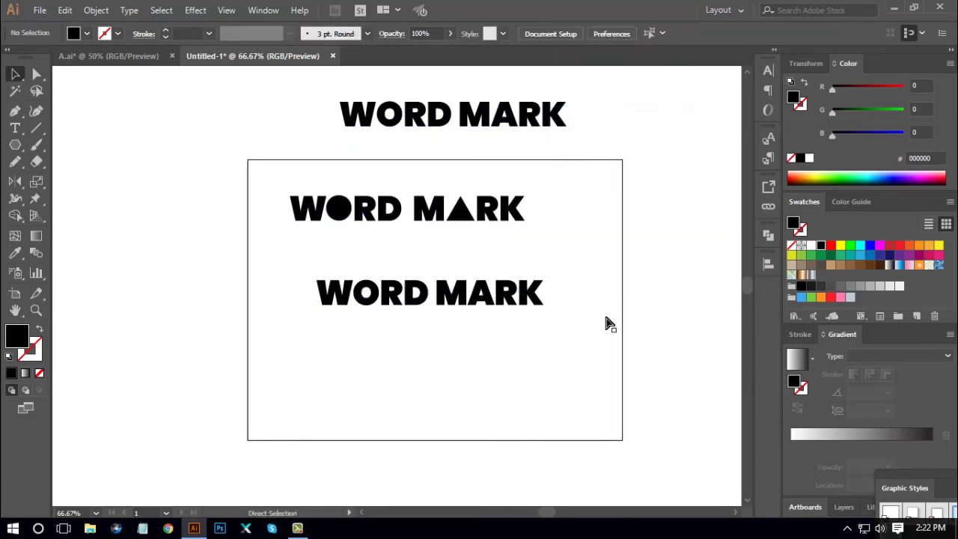
key(ctrl+plus)
drag(597, 370, 565, 359)
- Ungroup the outlined plain WORD MARK and select its M and A letters
right_click(508, 294)
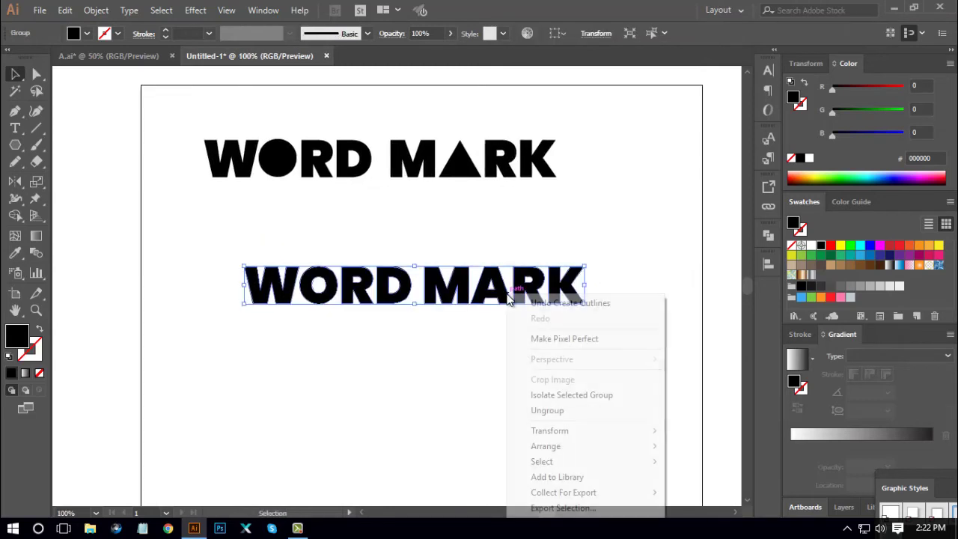
click(592, 409)
click(464, 299)
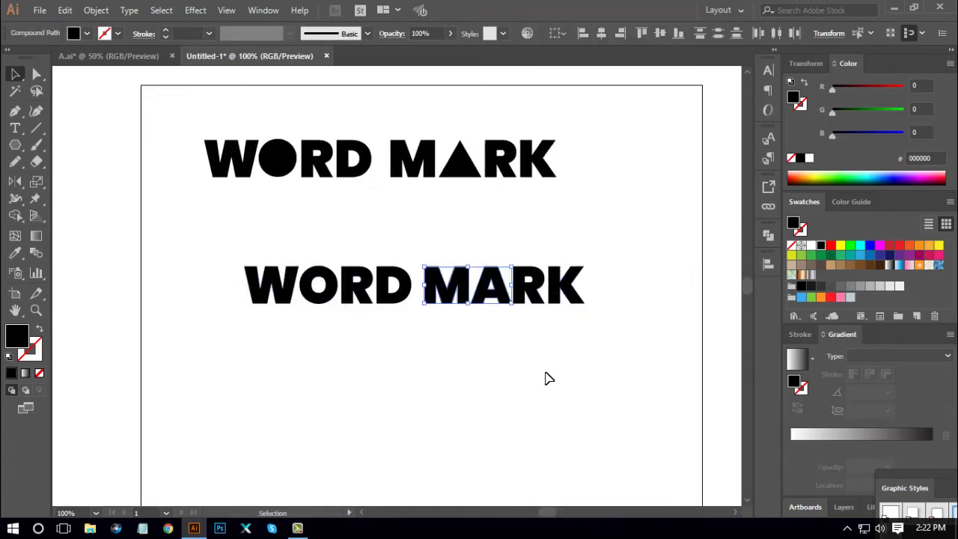
key(a)
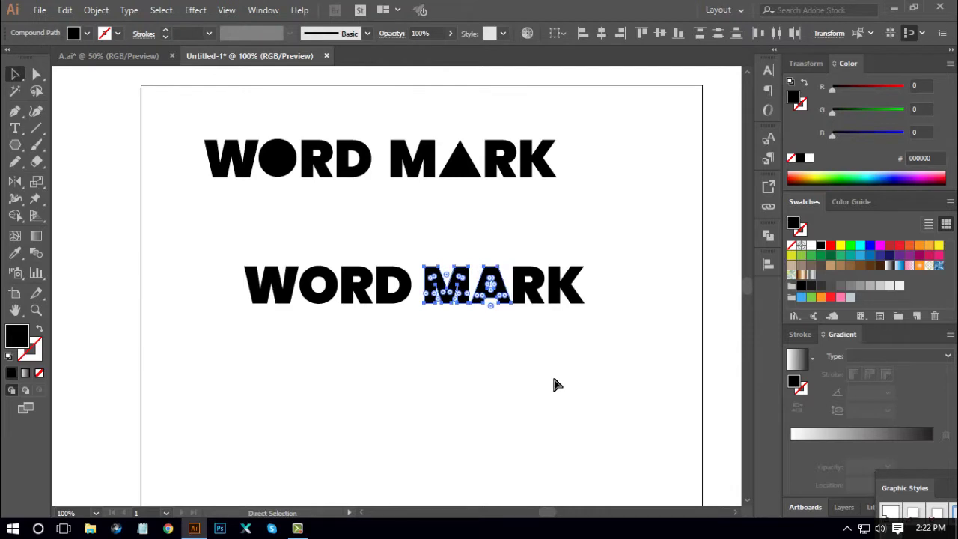
key(v)
click(553, 385)
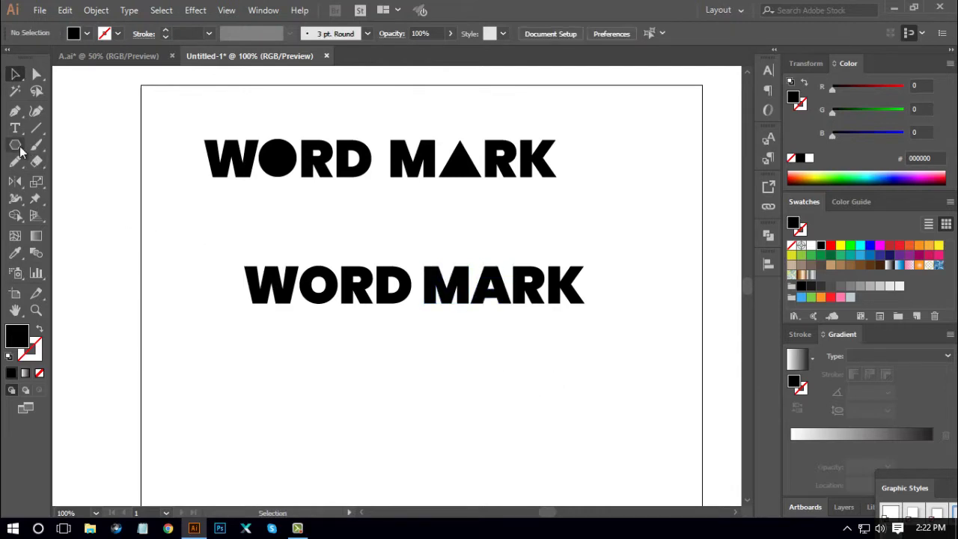
click(15, 144)
- Draw a 122 px circle over the M and A and send it to the back
click(78, 179)
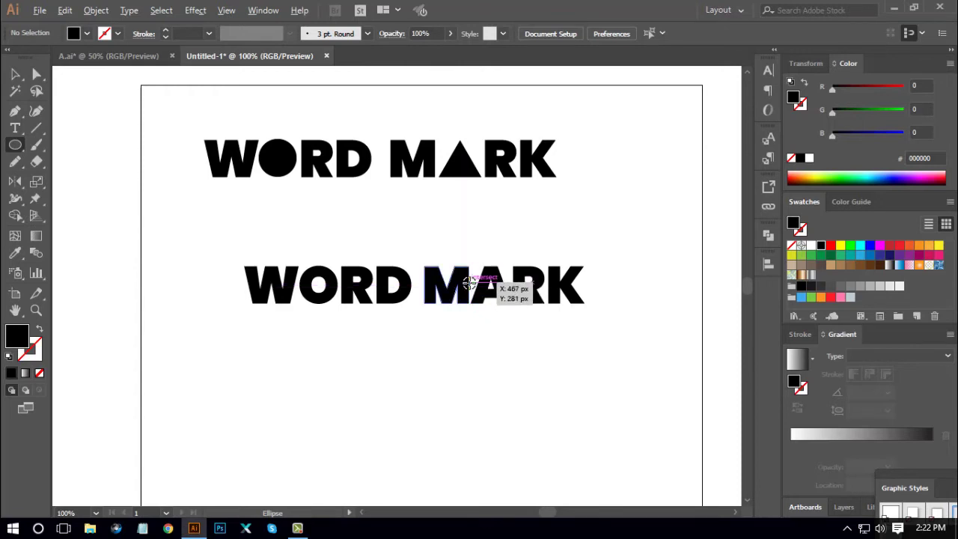
drag(469, 283, 500, 323)
drag(501, 325, 513, 324)
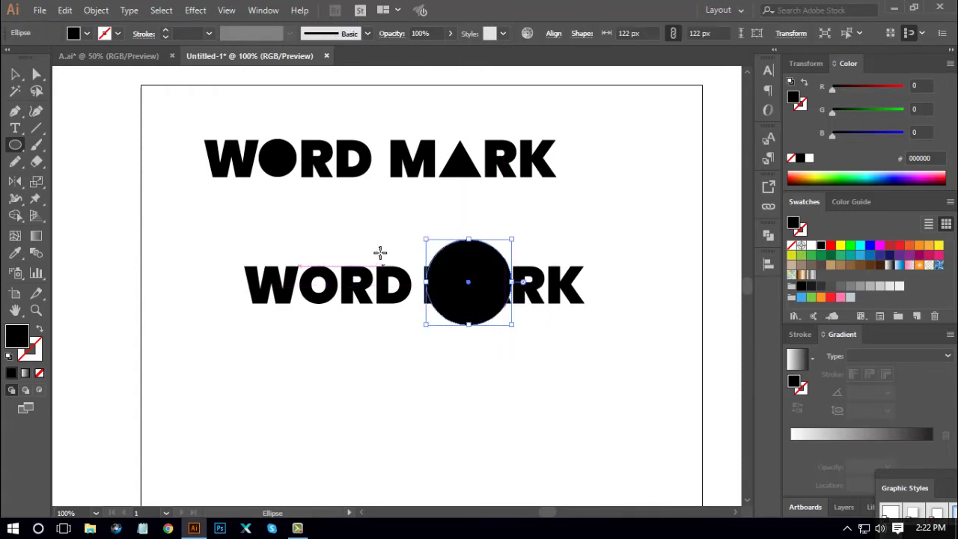
right_click(465, 276)
mouse_move(513, 448)
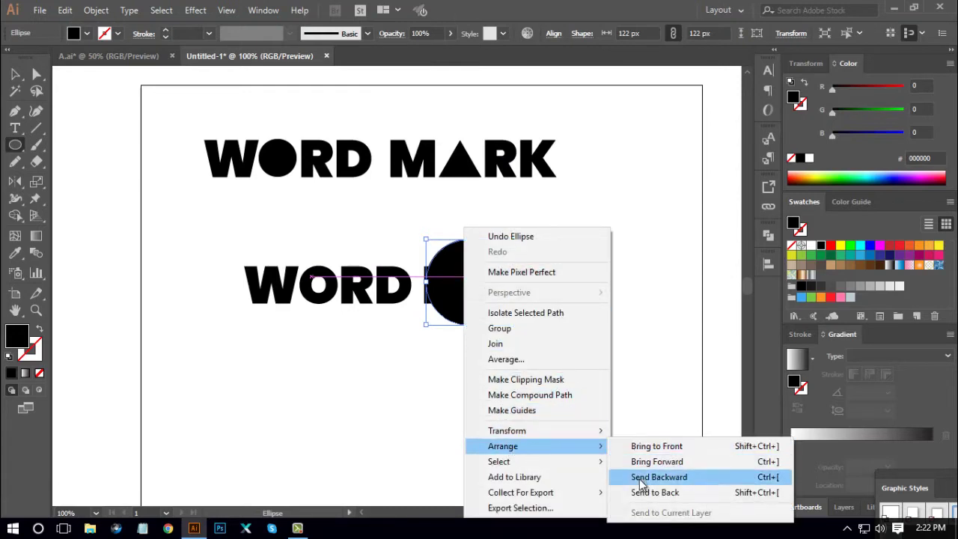
click(659, 493)
- Vertically centre the circle on the M and A letters
click(15, 75)
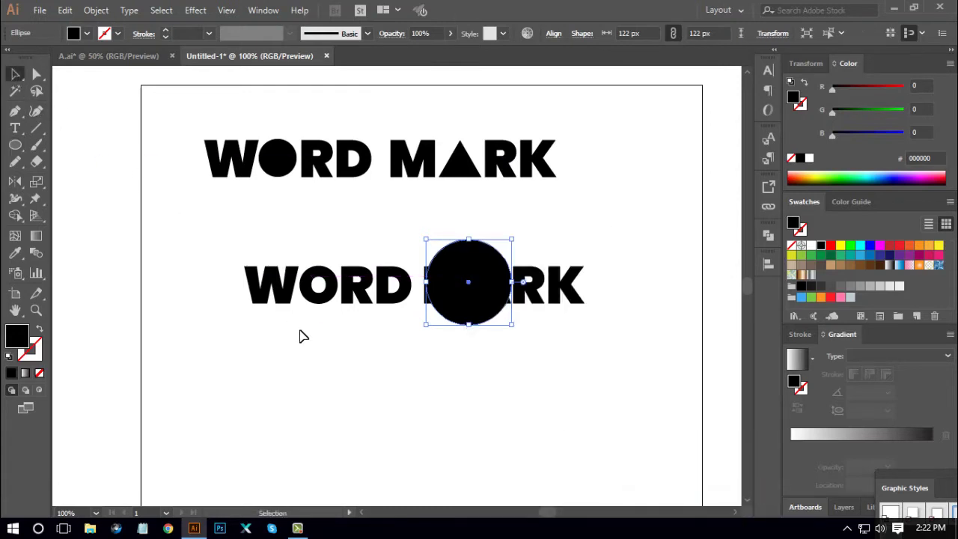
click(411, 347)
drag(433, 332, 474, 268)
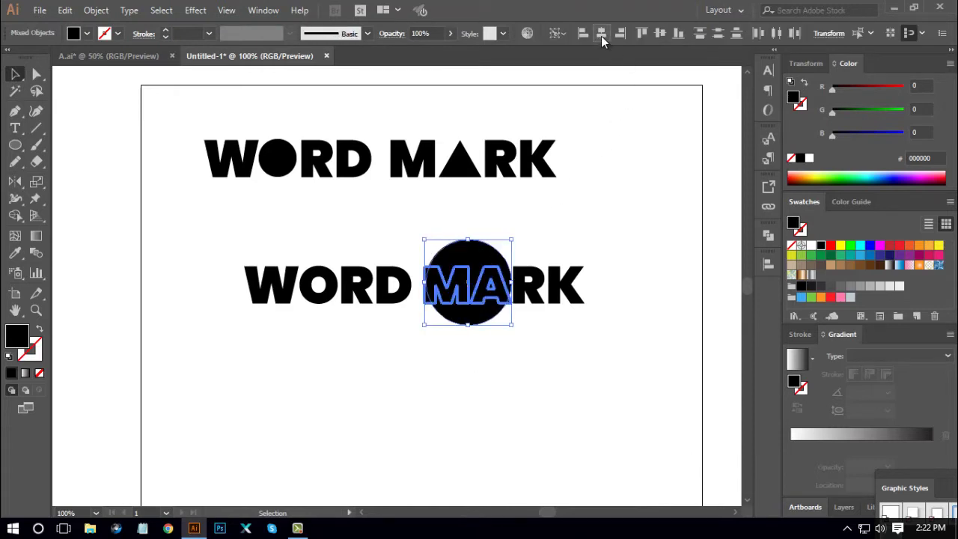
click(659, 38)
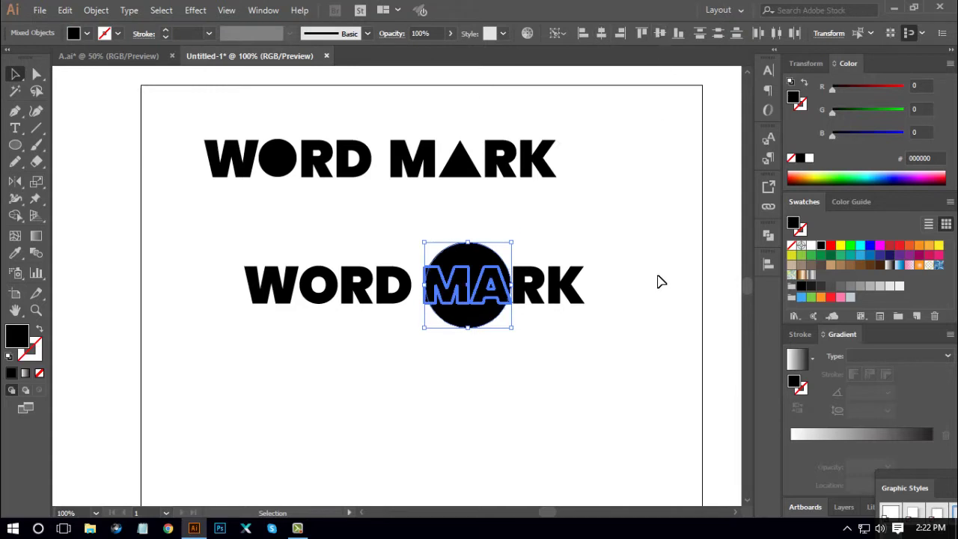
click(589, 383)
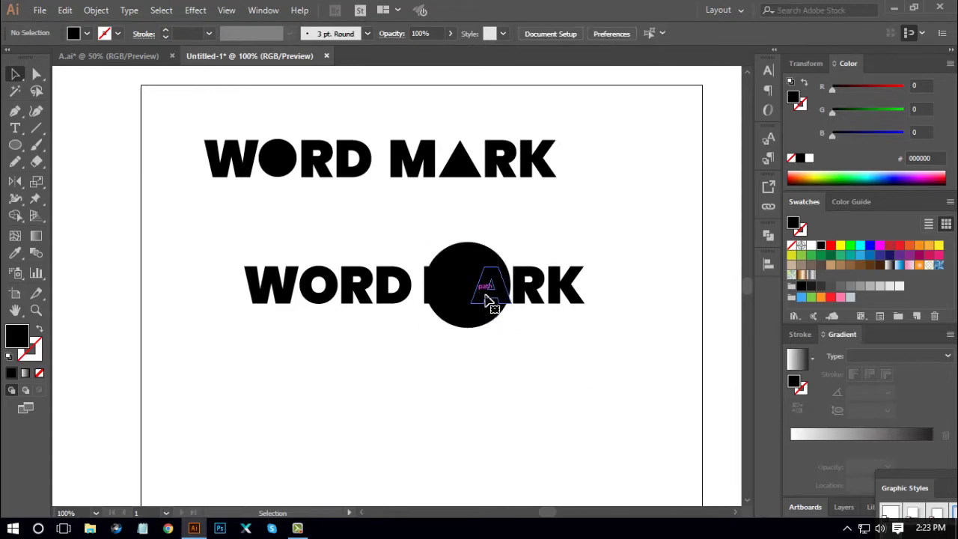
- Fill the M and A letters with white
click(487, 301)
click(811, 245)
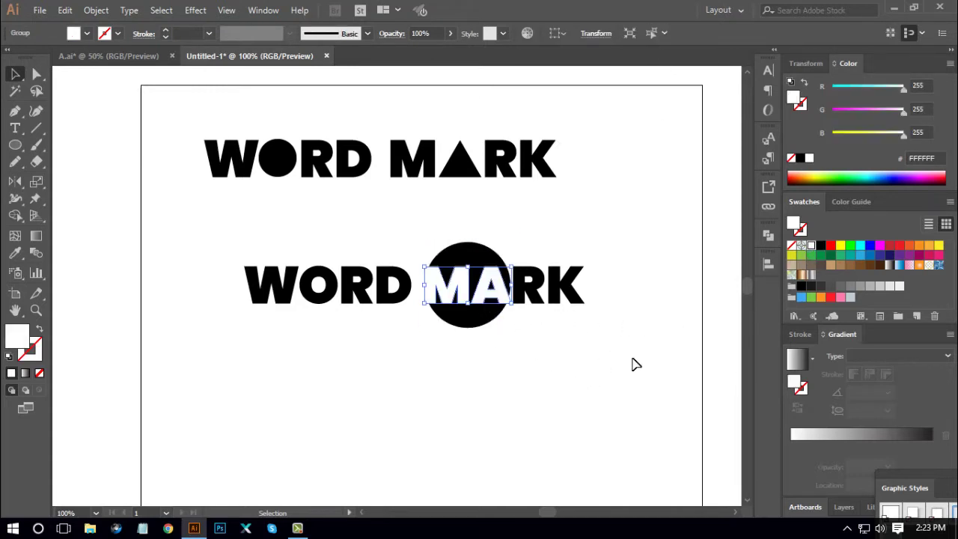
click(550, 397)
- At 200% zoom, enlarge the black circle slightly from its centre
key(ctrl+plus)
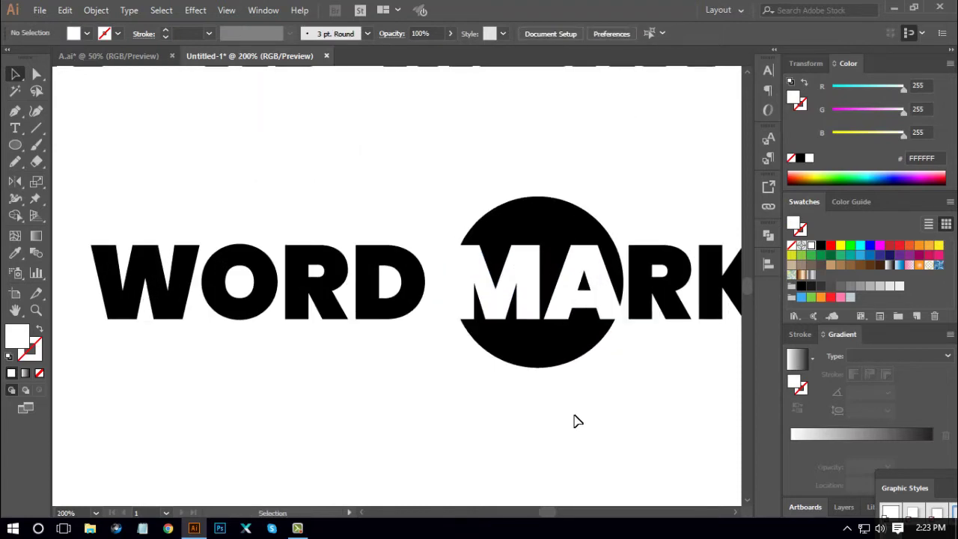
drag(554, 355, 524, 365)
click(515, 363)
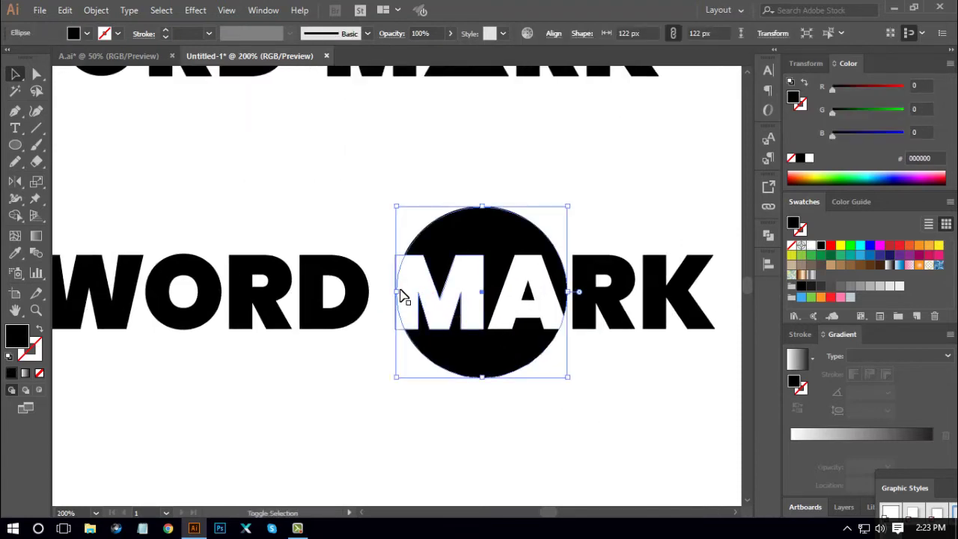
drag(398, 291, 388, 290)
click(525, 464)
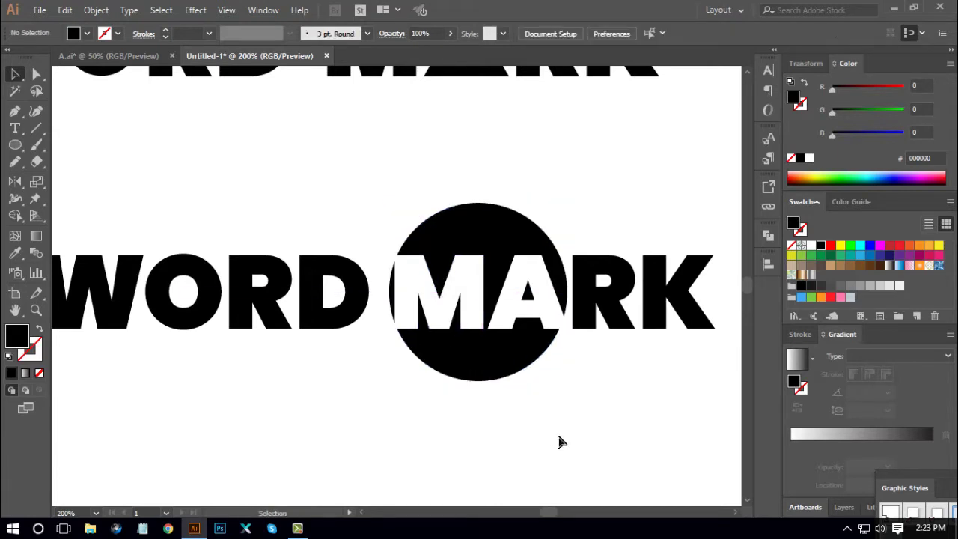
key(ctrl+minus)
key(ctrl+minus)
key(ctrl+minus)
- Group the lower WORD MARK with its circle and move it just below the geometric version
drag(503, 398, 509, 394)
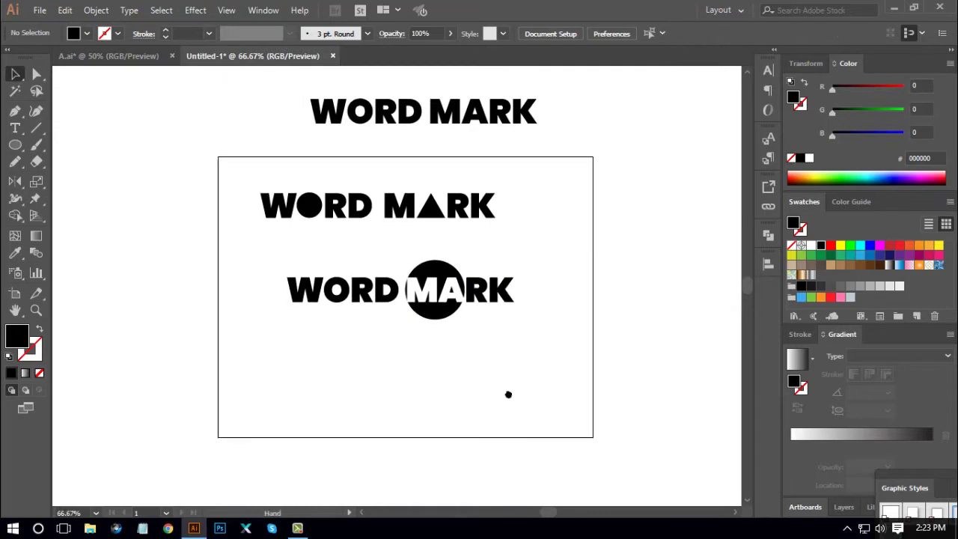
drag(251, 256, 544, 357)
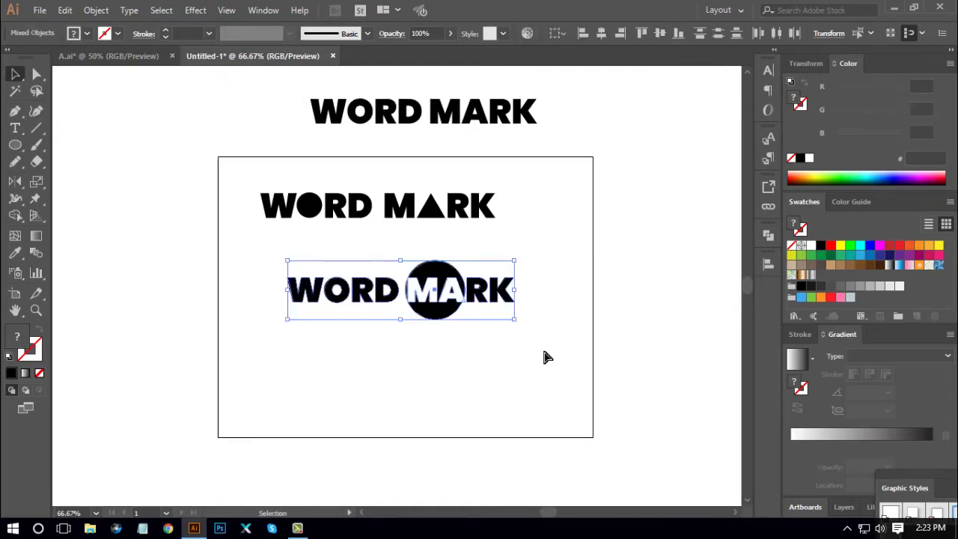
key(ctrl+8)
click(516, 370)
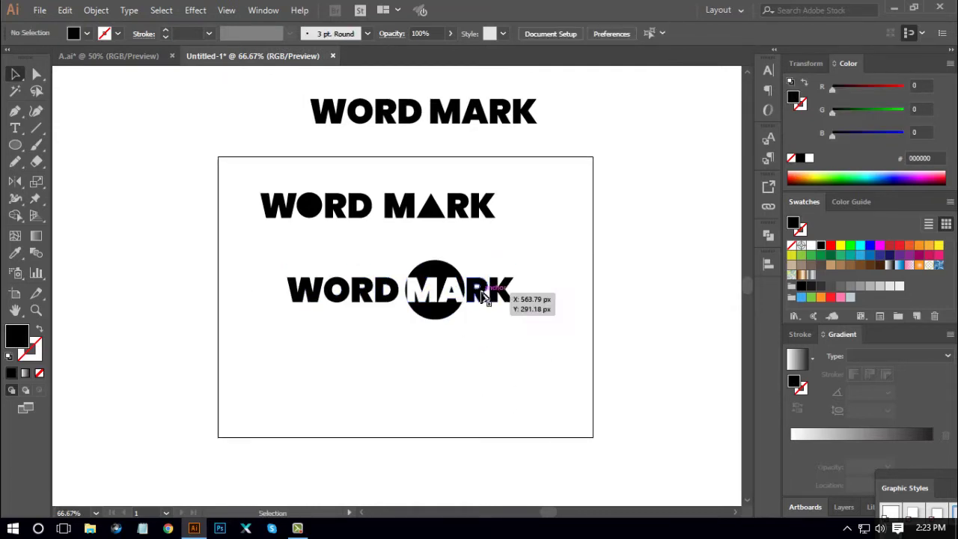
drag(483, 297, 481, 342)
- Ungroup the duplicate, delete its black circle, and fill the white M, A and RK black
right_click(482, 340)
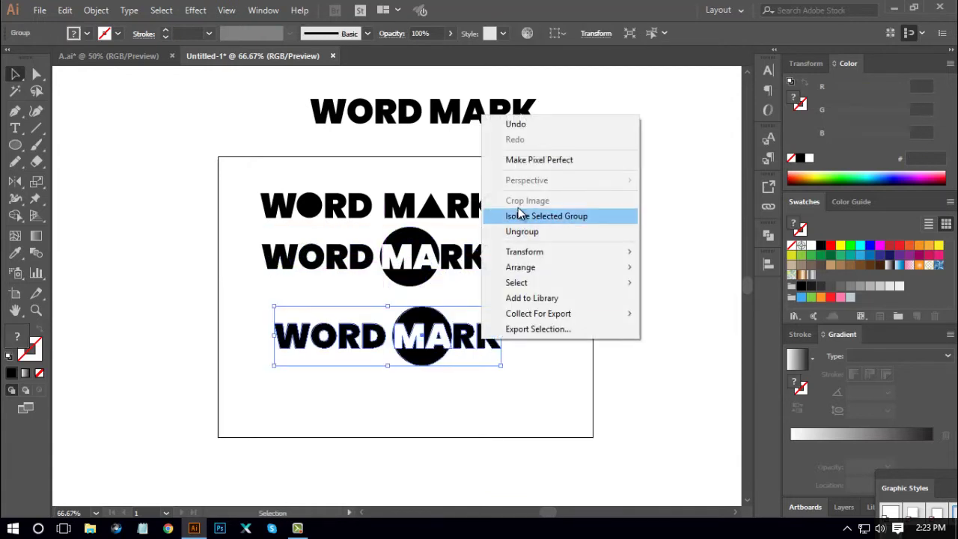
click(526, 234)
click(408, 364)
key(Delete)
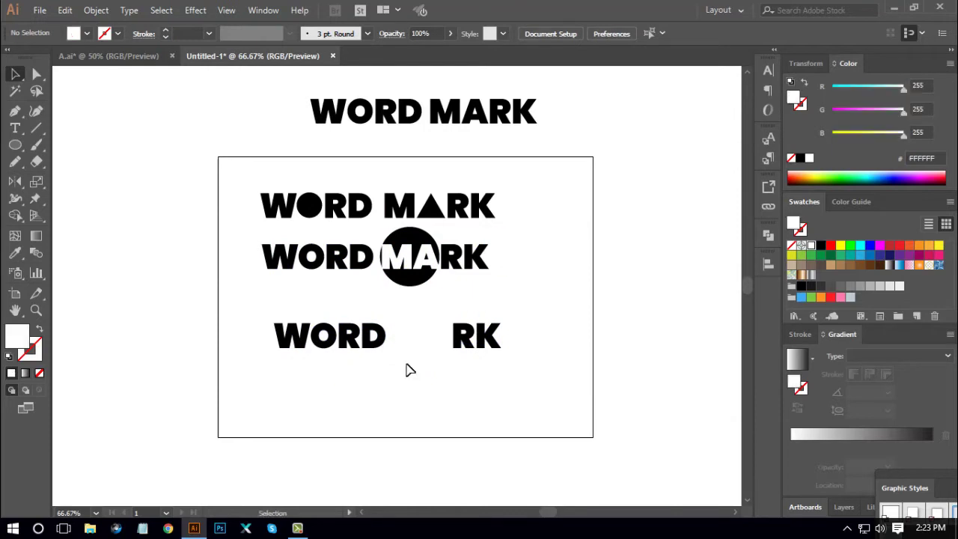
drag(408, 370, 645, 323)
click(819, 246)
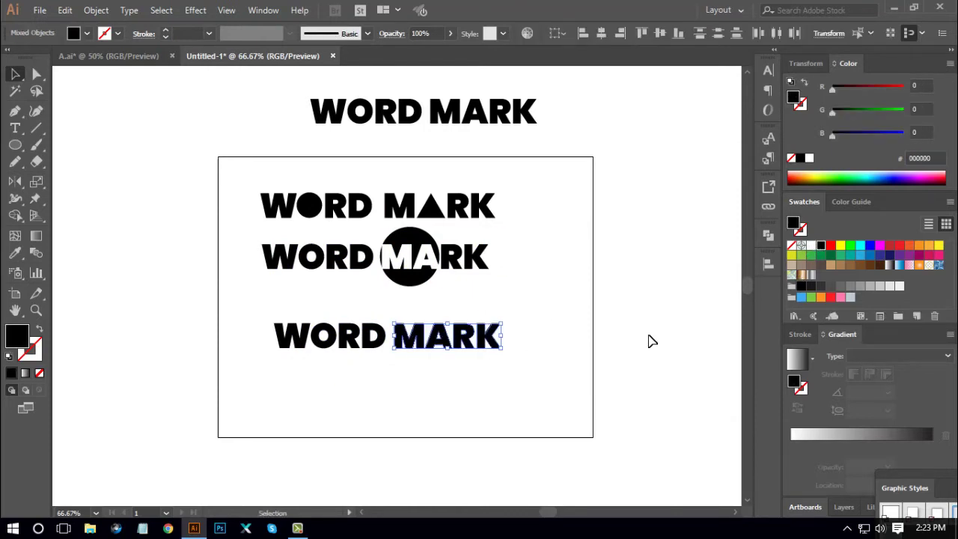
click(397, 382)
- Select the third line's MARK letters to inspect their anchor points
drag(485, 337, 553, 307)
key(ctrl)
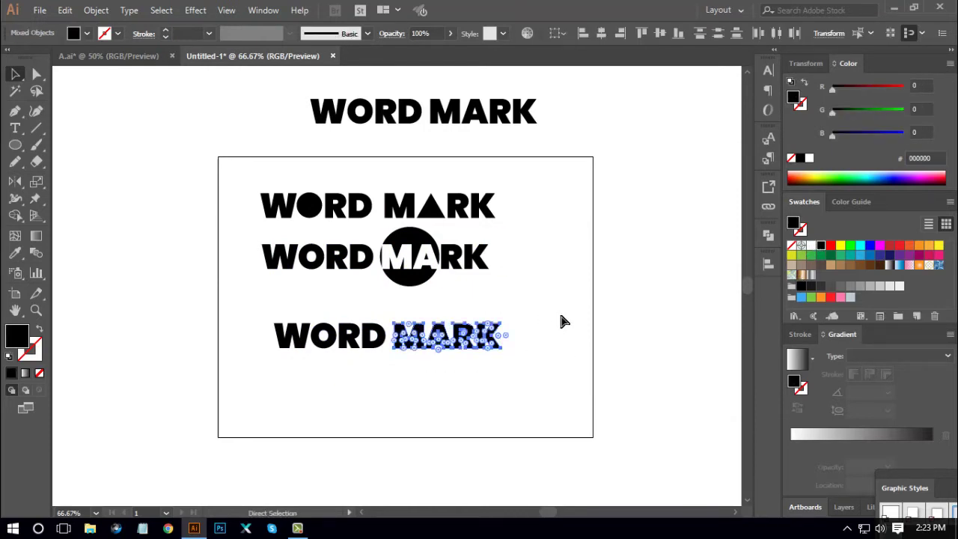
click(567, 385)
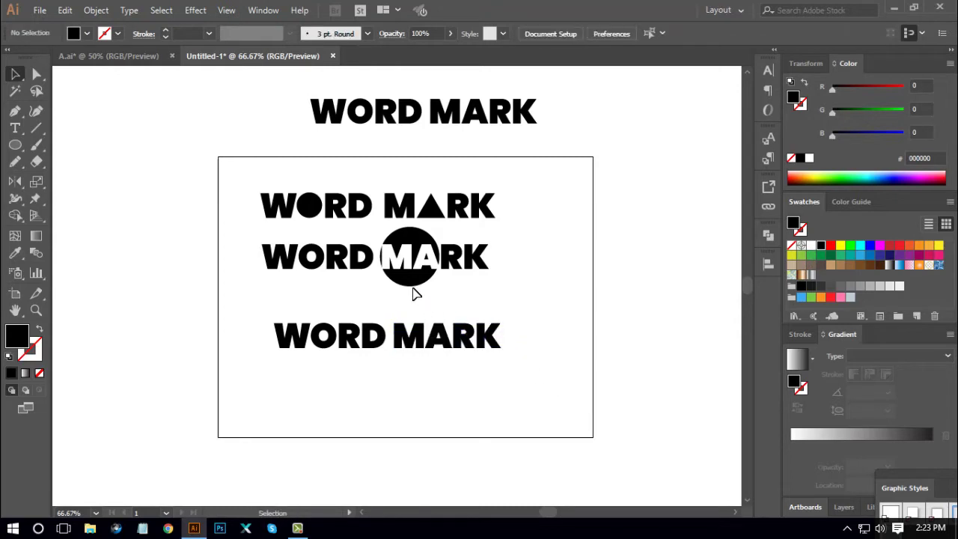
click(15, 145)
- Draw a black circle over the lower MARK and send it behind the letters
drag(455, 343, 520, 381)
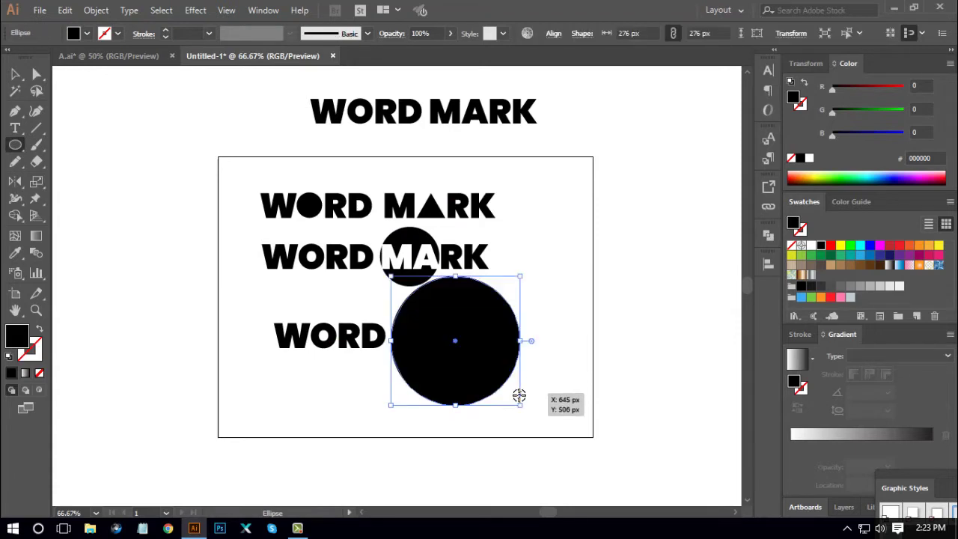
right_click(453, 341)
mouse_move(545, 275)
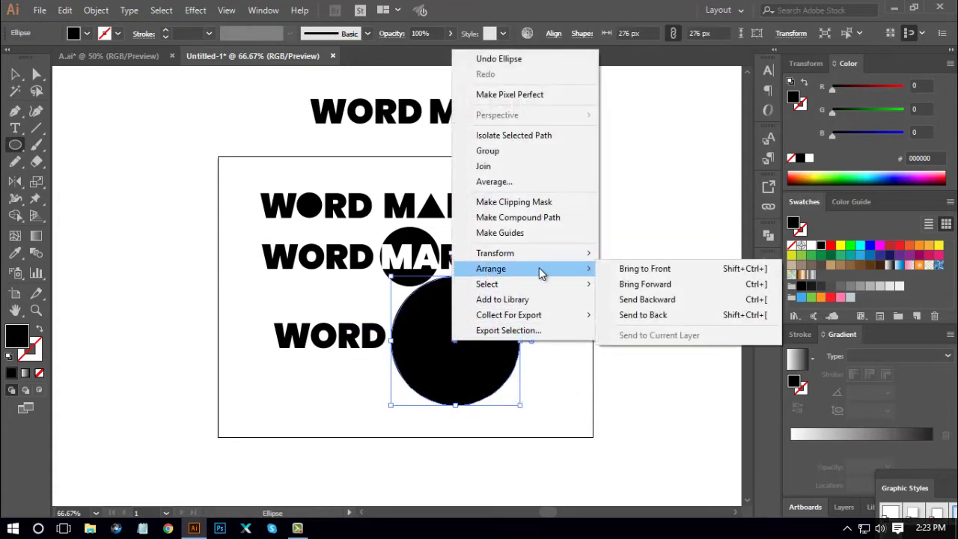
click(646, 315)
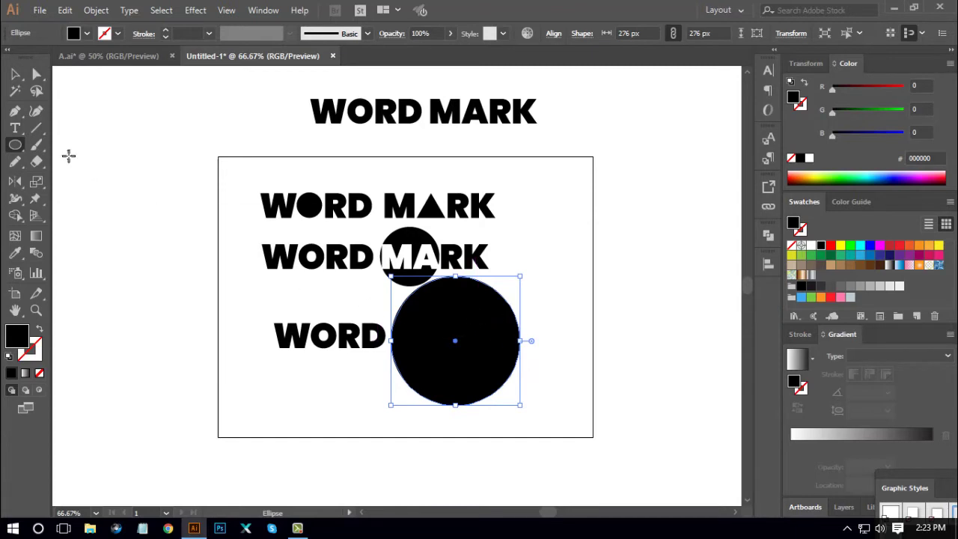
- Check the lower WORD letters, then select the circle together with MARK
click(15, 73)
click(241, 354)
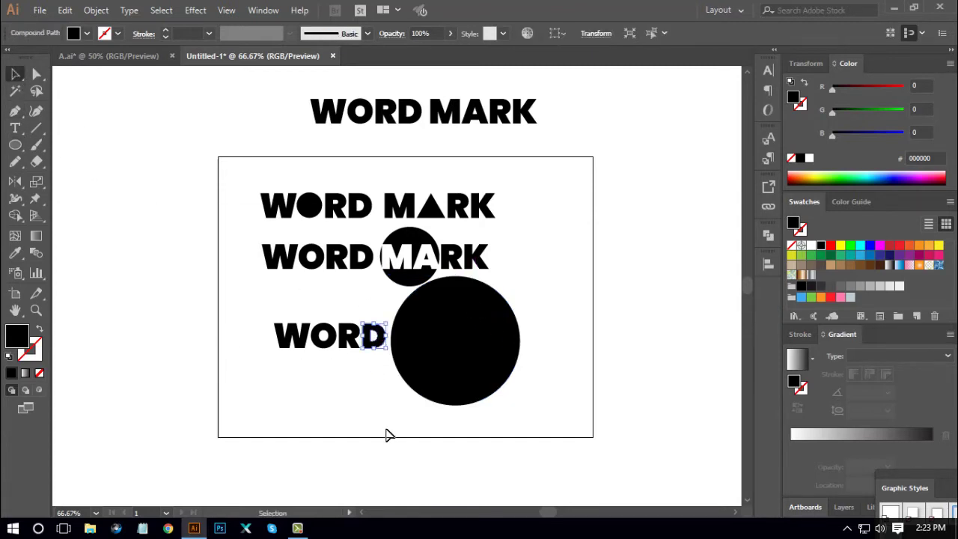
drag(351, 340, 378, 343)
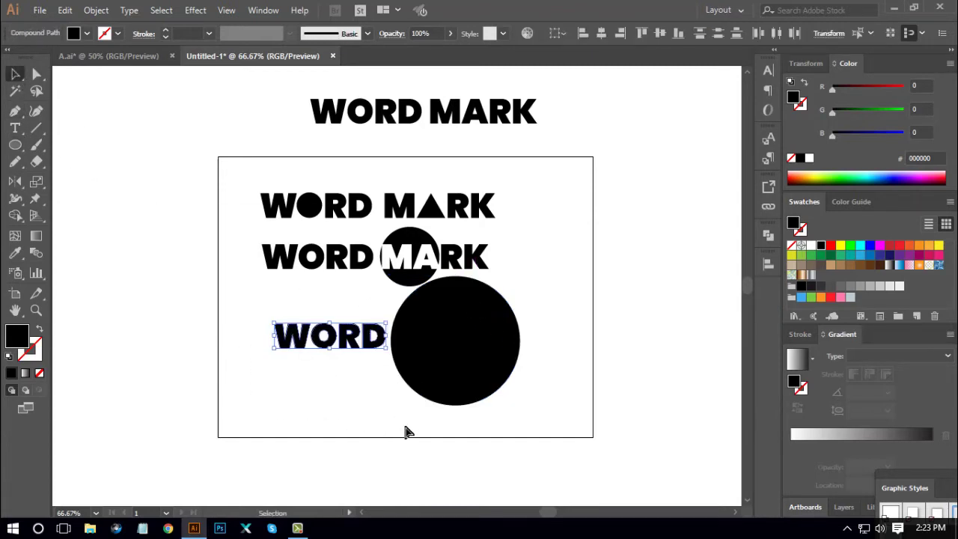
key(a)
key(v)
click(404, 432)
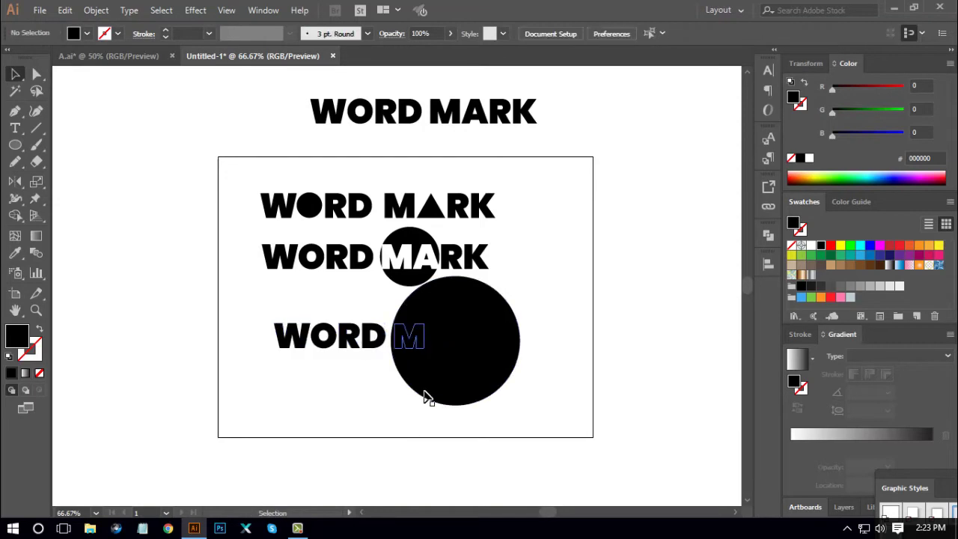
drag(410, 426, 473, 316)
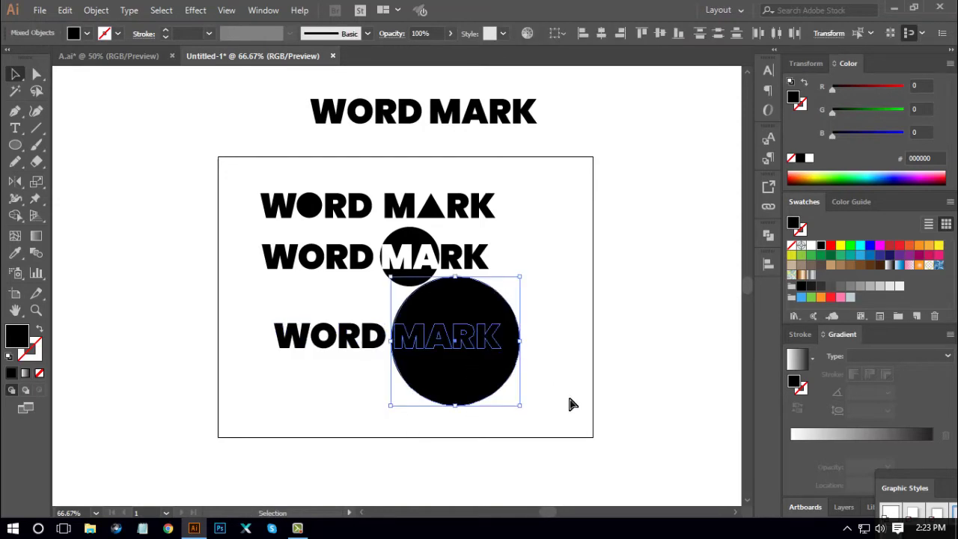
scroll(547, 397, up, 1)
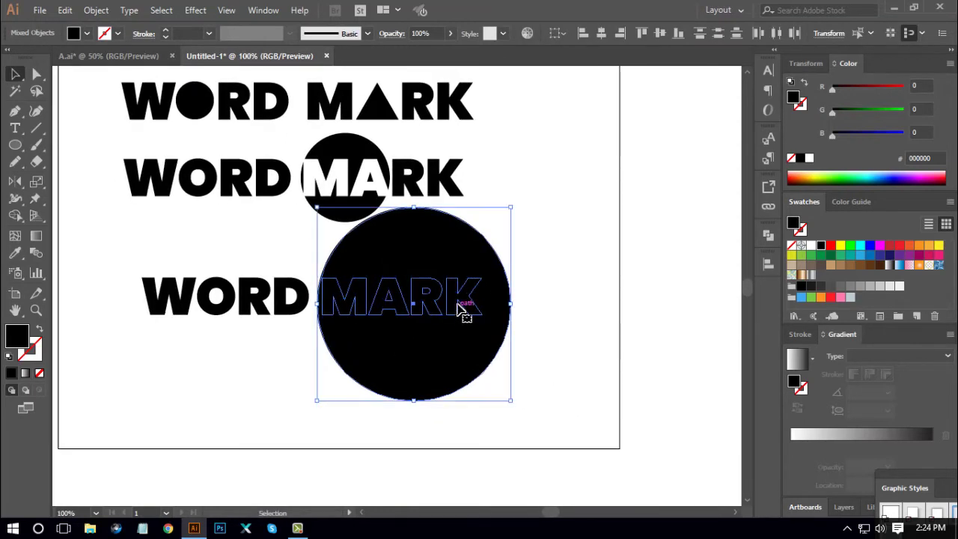
- Centre the circle on MARK both horizontally and vertically
drag(459, 308, 461, 307)
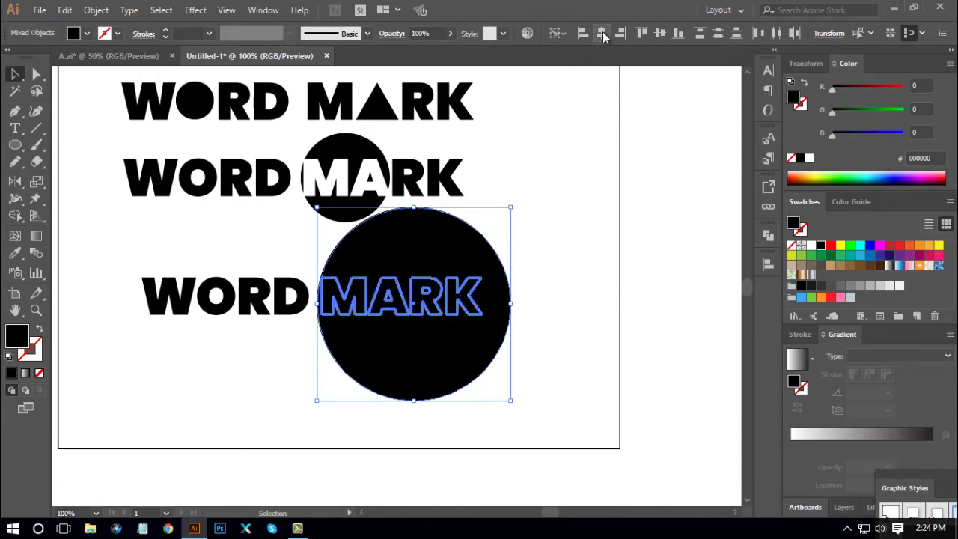
click(601, 34)
click(660, 34)
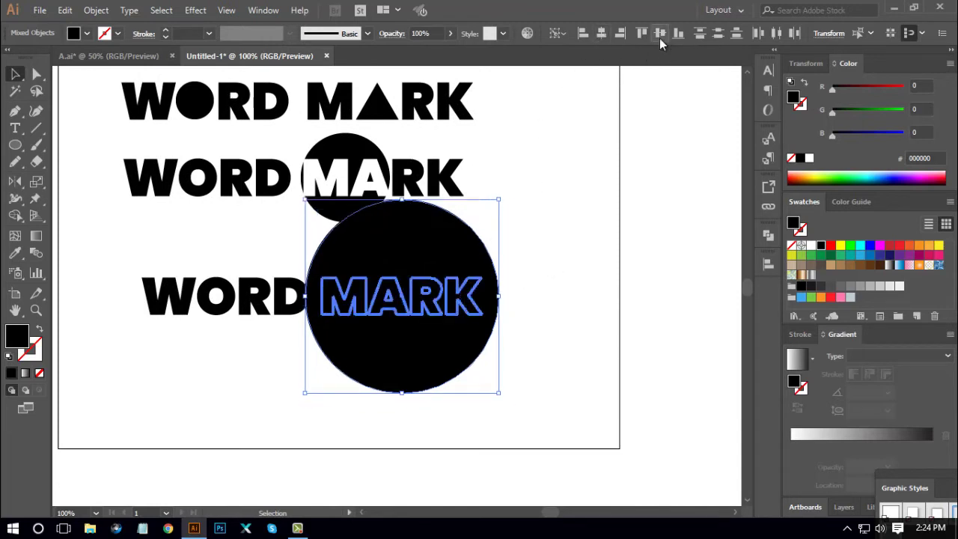
click(583, 327)
- Shrink the circle around its centre and fill the MARK letters white
click(448, 347)
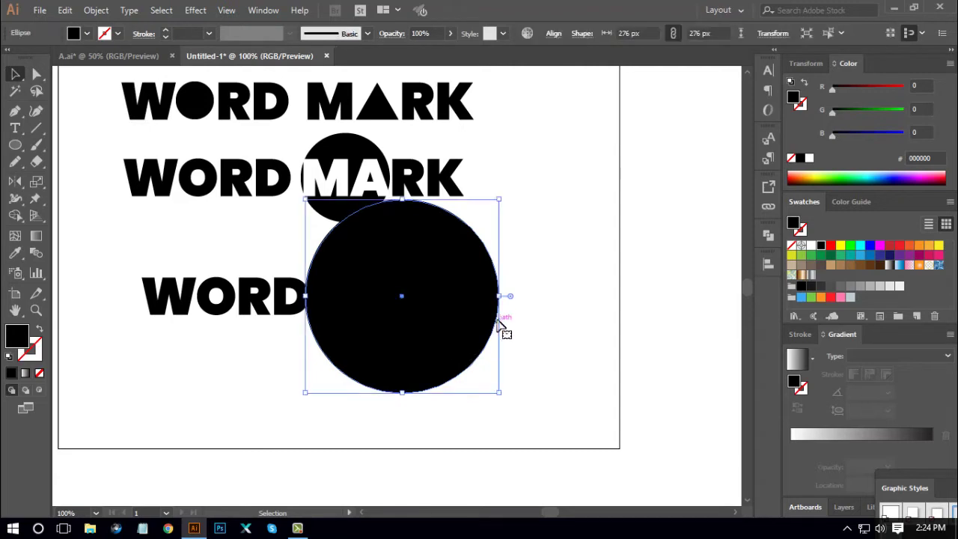
drag(497, 298, 495, 301)
click(494, 357)
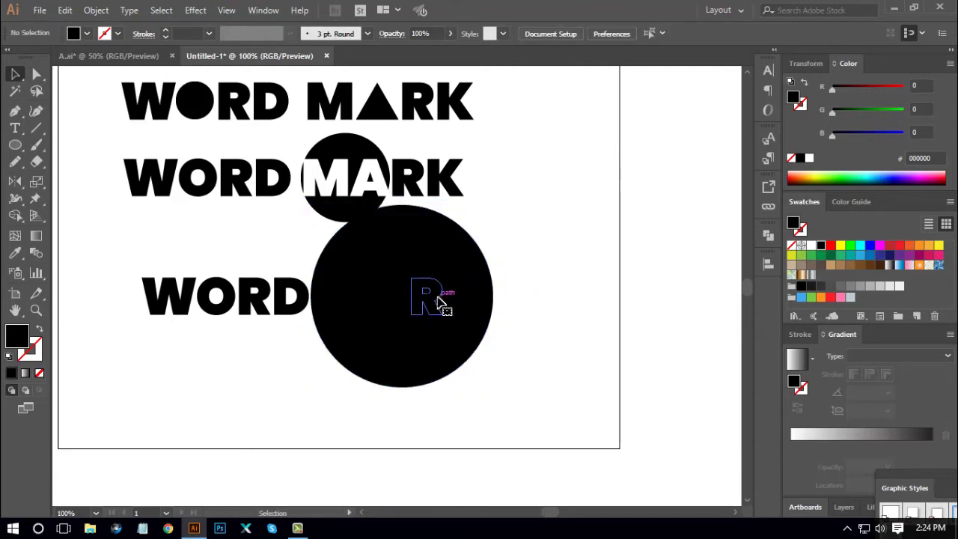
click(439, 300)
click(811, 246)
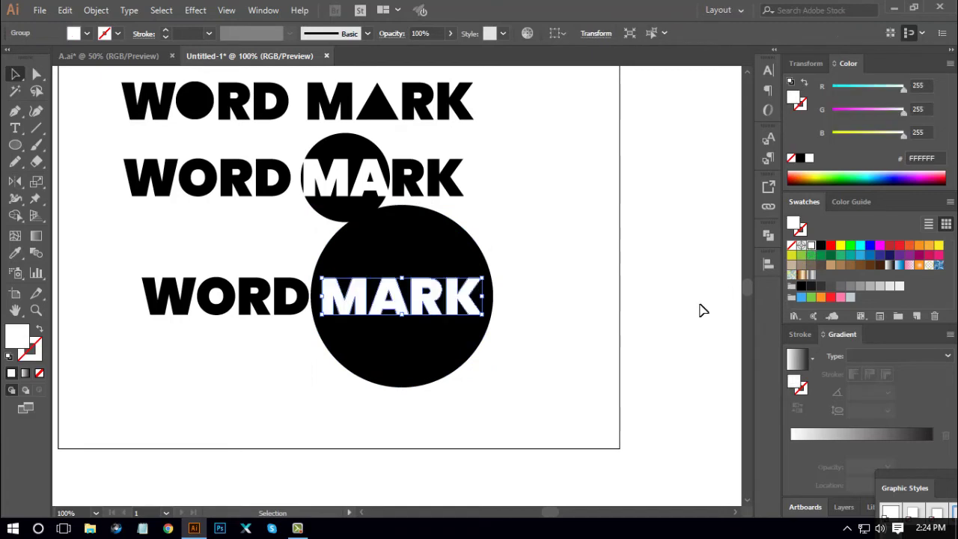
click(643, 335)
- Shrink the circle slightly more, to about 260 px, and zoom out to the artboard
click(493, 334)
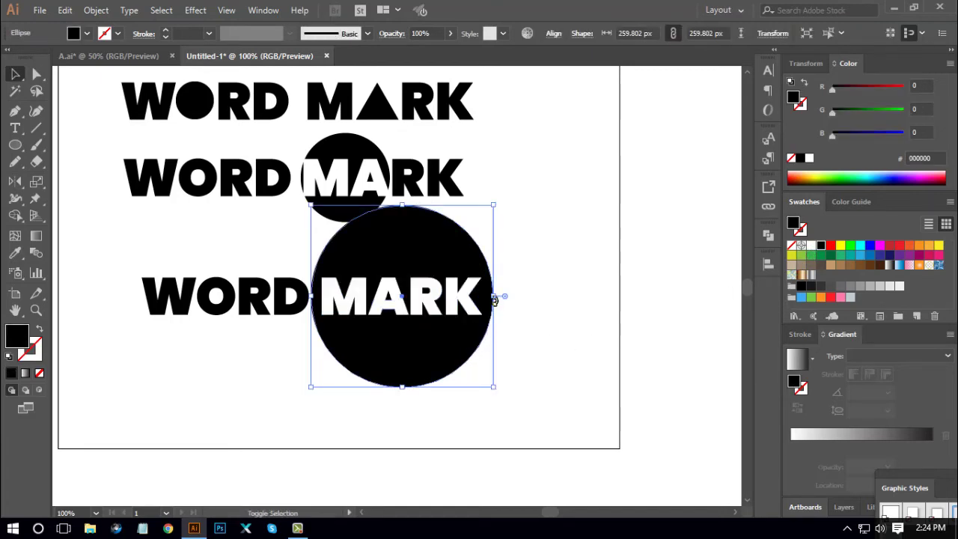
drag(495, 299, 492, 300)
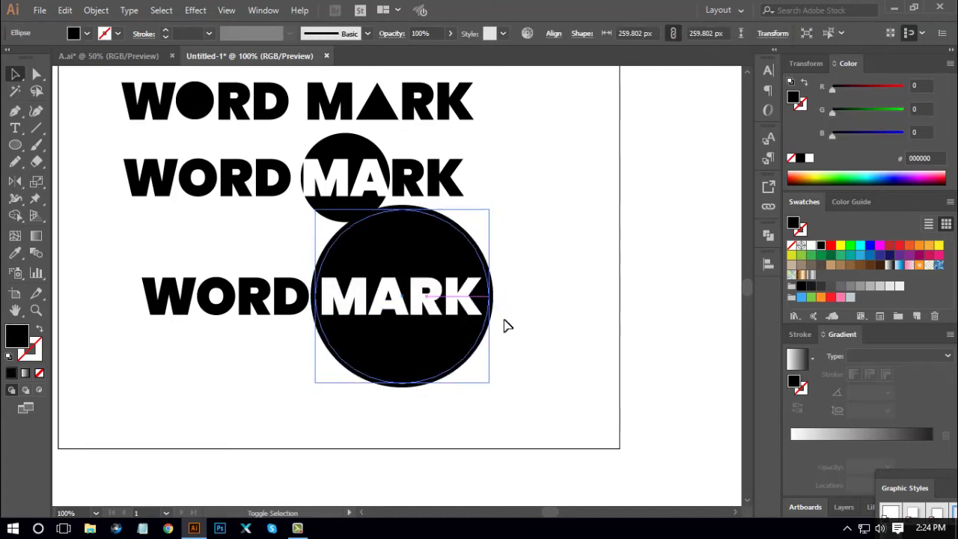
click(565, 374)
key(ctrl+minus)
key(ctrl+minus)
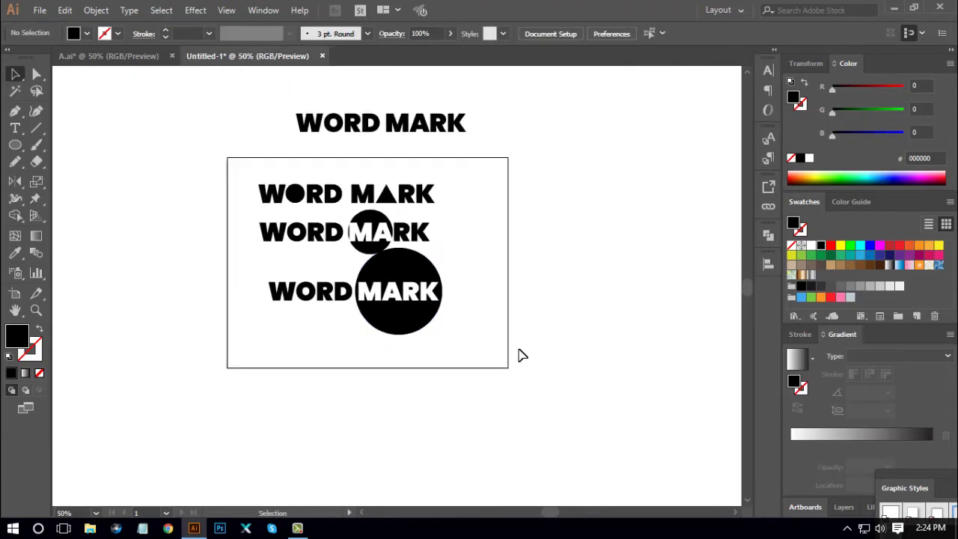
- Move the third word mark and its circle about 24 px lower, then reselect circle and MARK
drag(358, 313, 467, 288)
drag(374, 286, 436, 305)
click(416, 377)
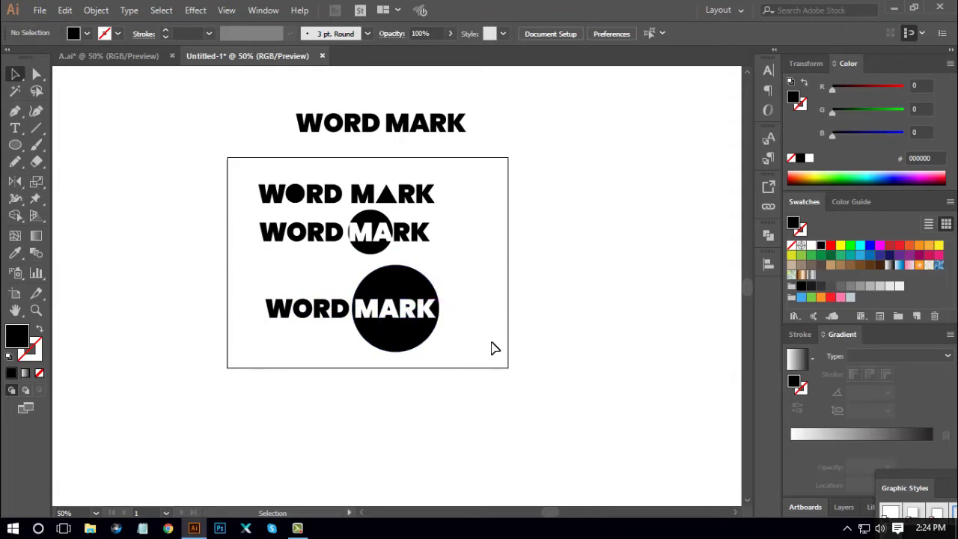
click(337, 322)
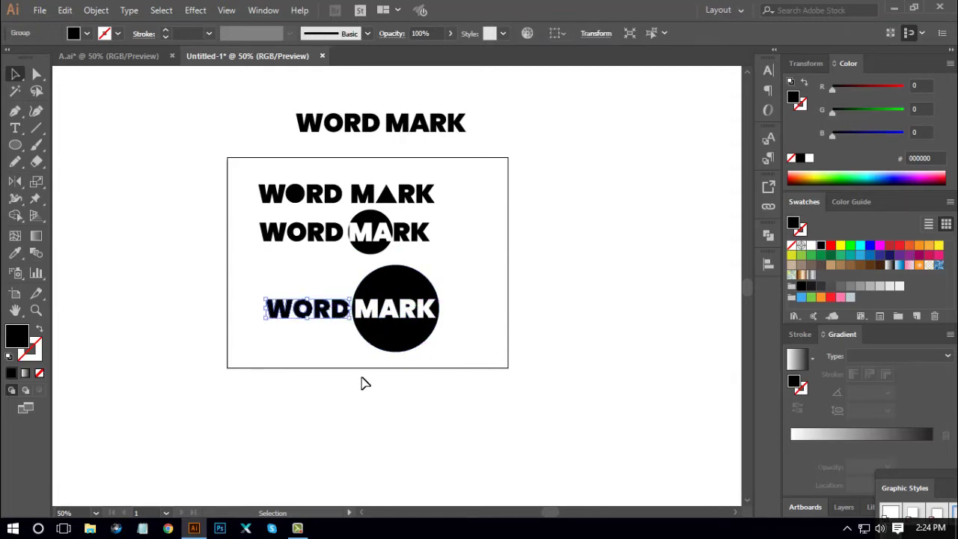
click(359, 378)
drag(356, 367, 446, 282)
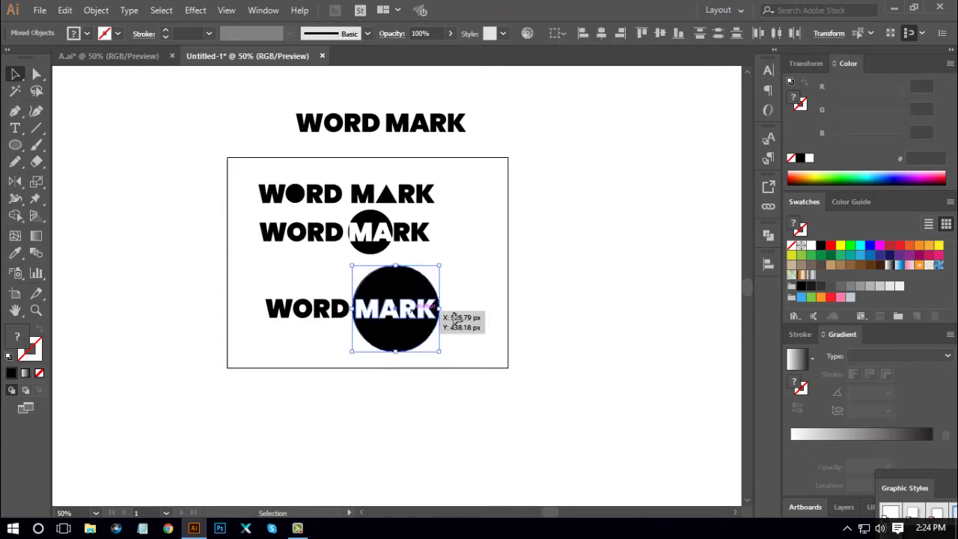
- Place a copy of the circled MARK beside the artboard and move the lower circle right
drag(416, 314, 614, 264)
click(628, 372)
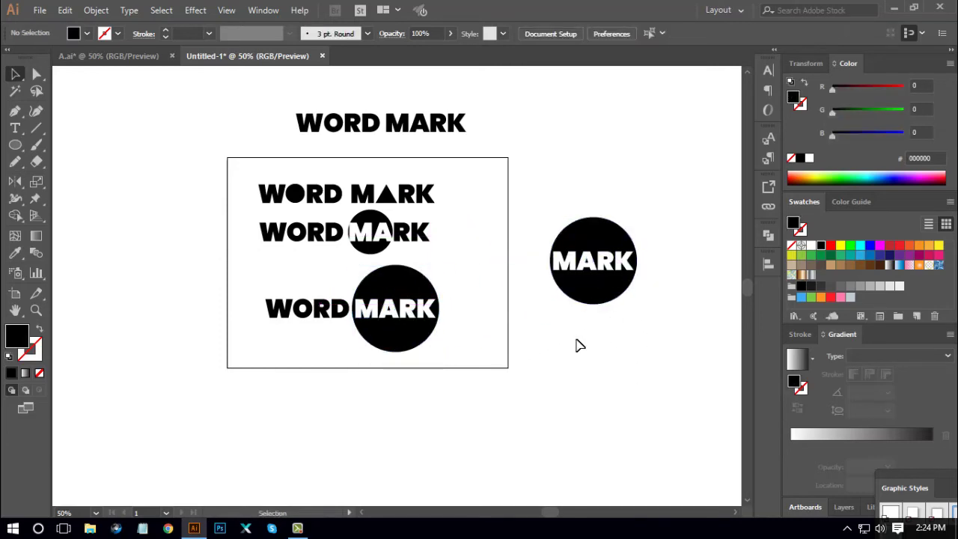
click(416, 344)
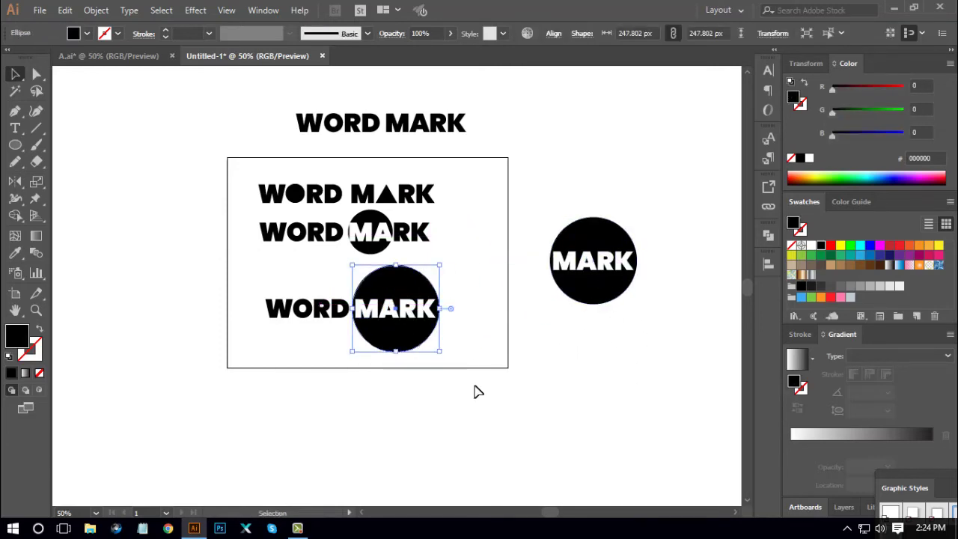
click(529, 317)
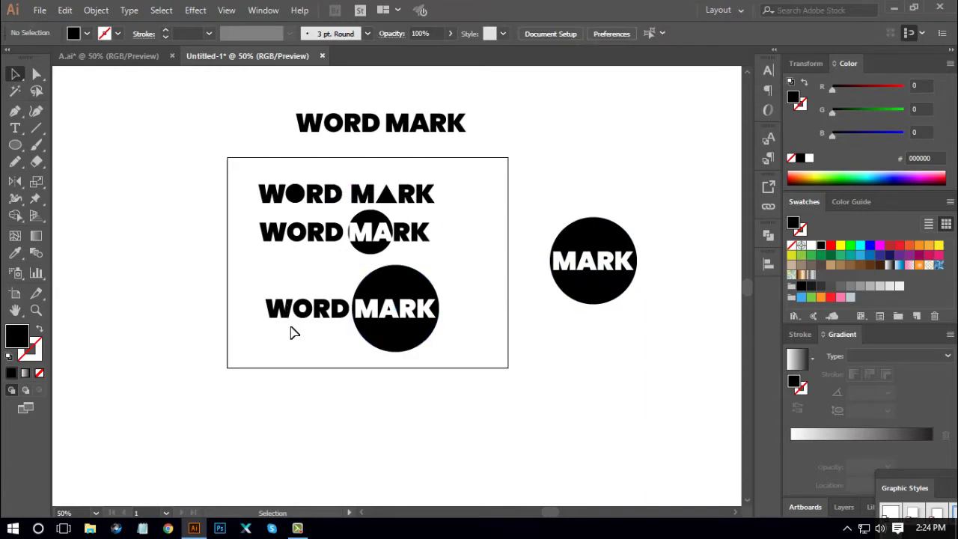
drag(391, 336, 506, 344)
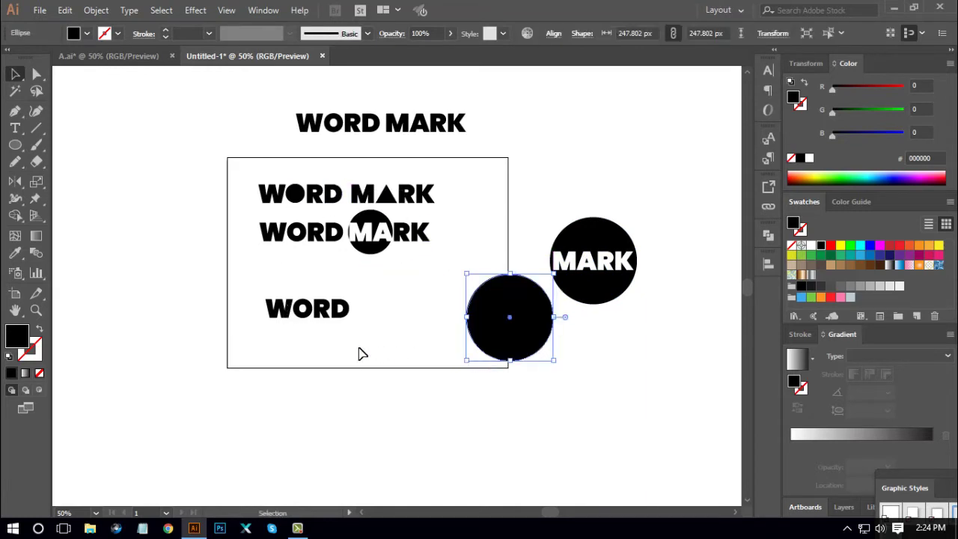
- Make MARK black again, then move the WORD MARK text onto the lower circle and fill it white
drag(359, 349, 461, 284)
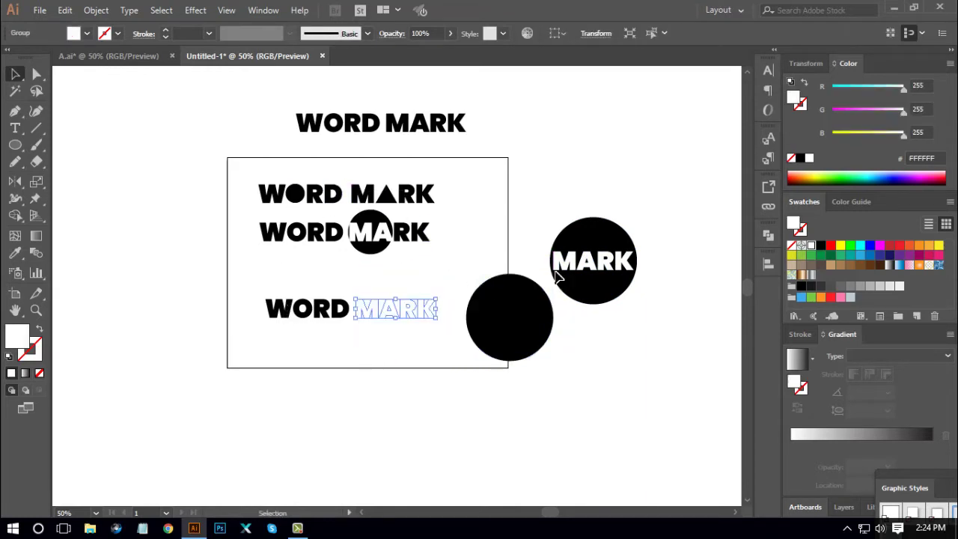
click(821, 246)
click(437, 398)
drag(318, 343, 453, 342)
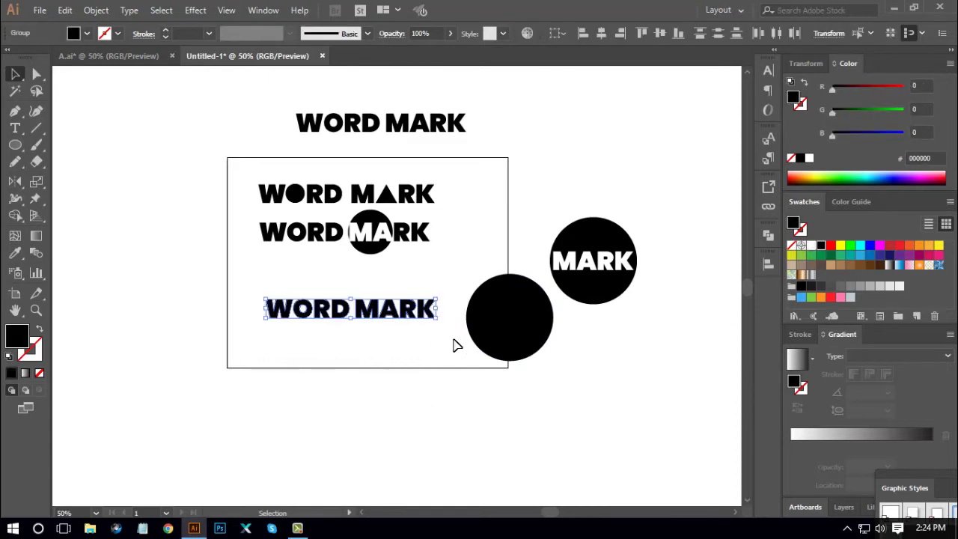
click(457, 375)
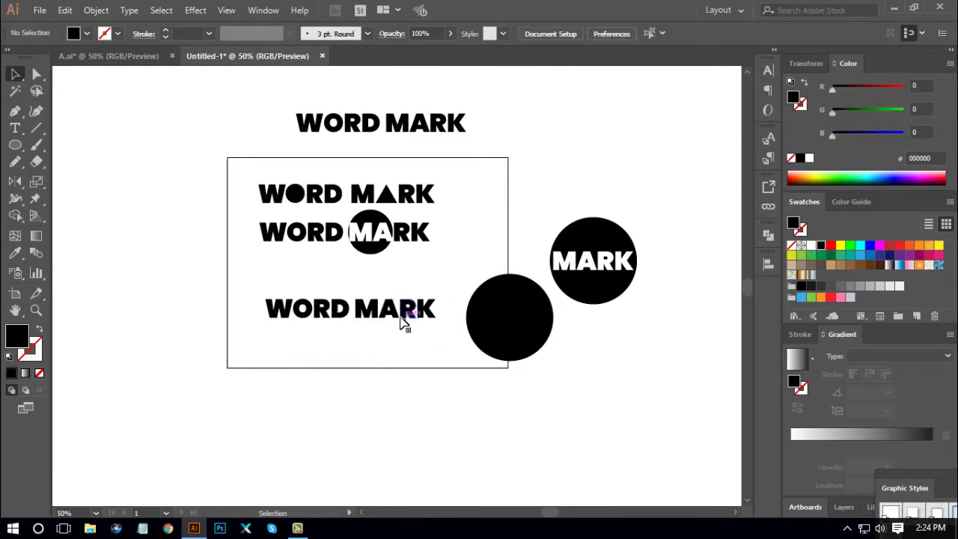
drag(404, 322, 549, 322)
click(811, 246)
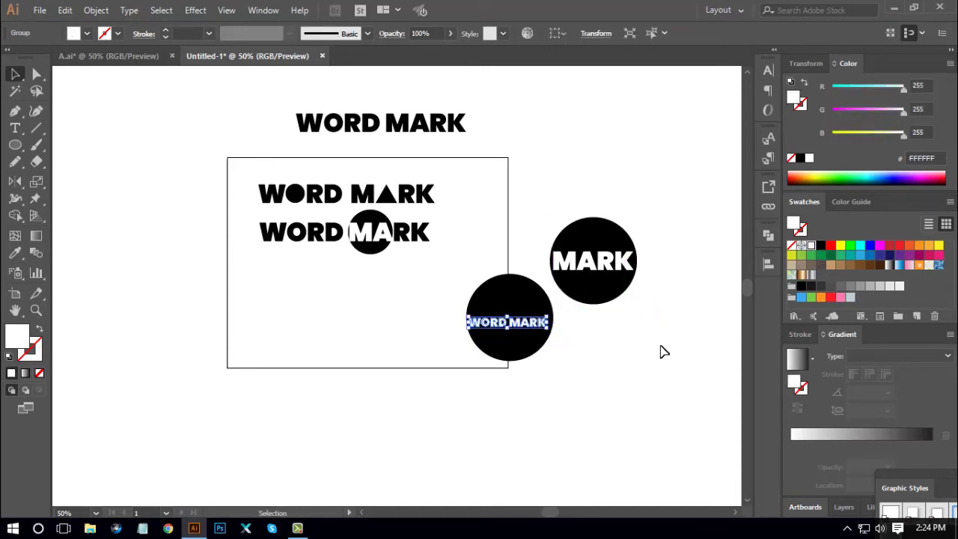
click(661, 349)
- Centre WORD MARK on the circle and move the badge to the artboard's lower left
drag(513, 361, 529, 297)
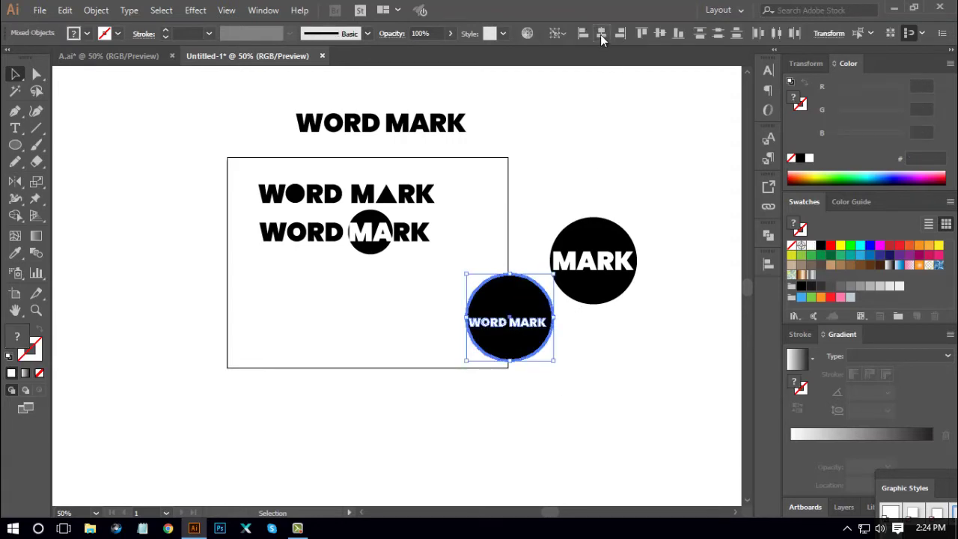
click(601, 34)
click(661, 36)
click(631, 362)
drag(483, 411, 333, 296)
click(452, 329)
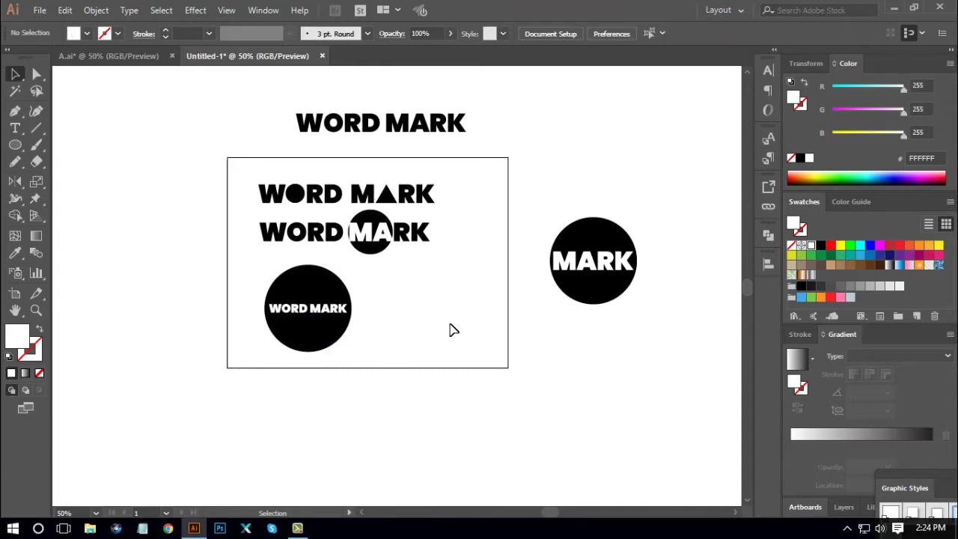
- Move the MARK circle to the artboard's right edge and shrink it about its centre
key(ctrl+plus)
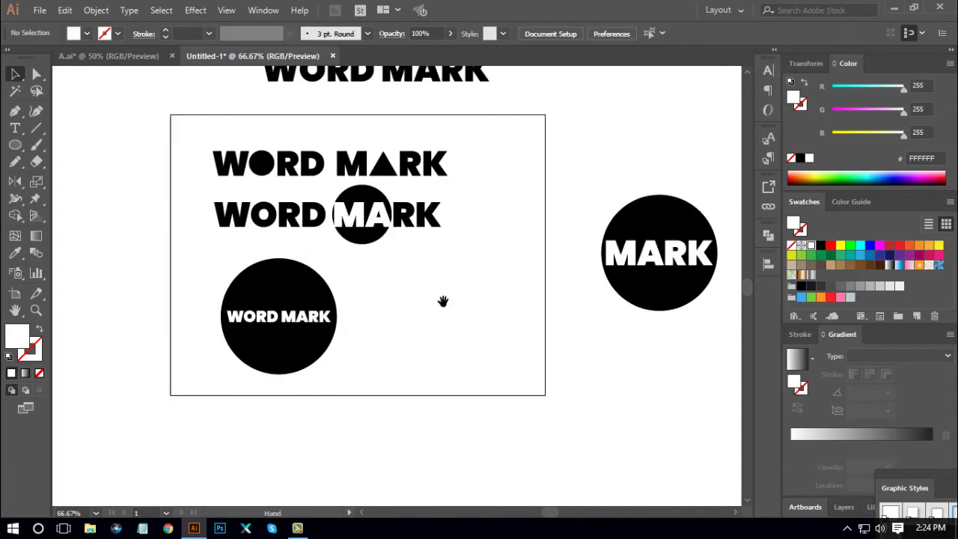
drag(478, 298, 473, 298)
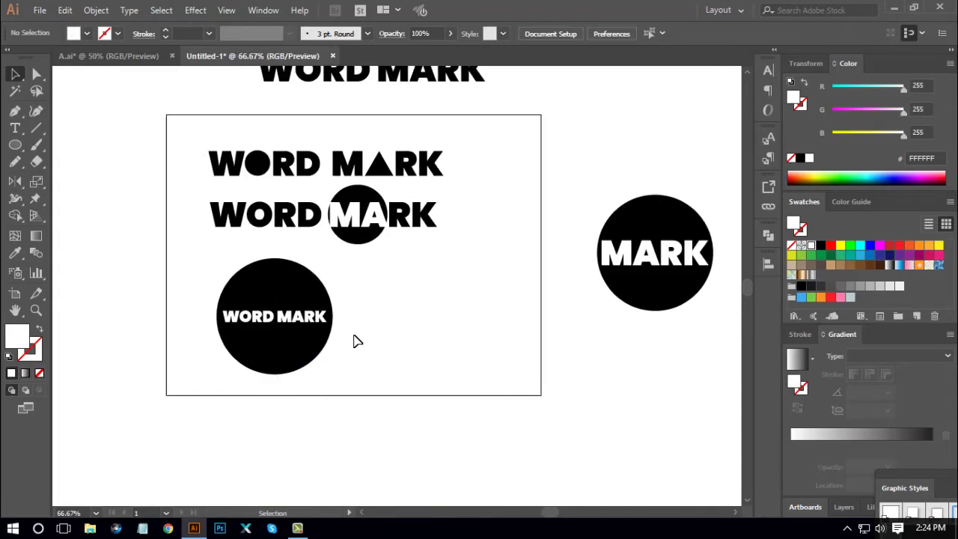
click(278, 349)
click(381, 346)
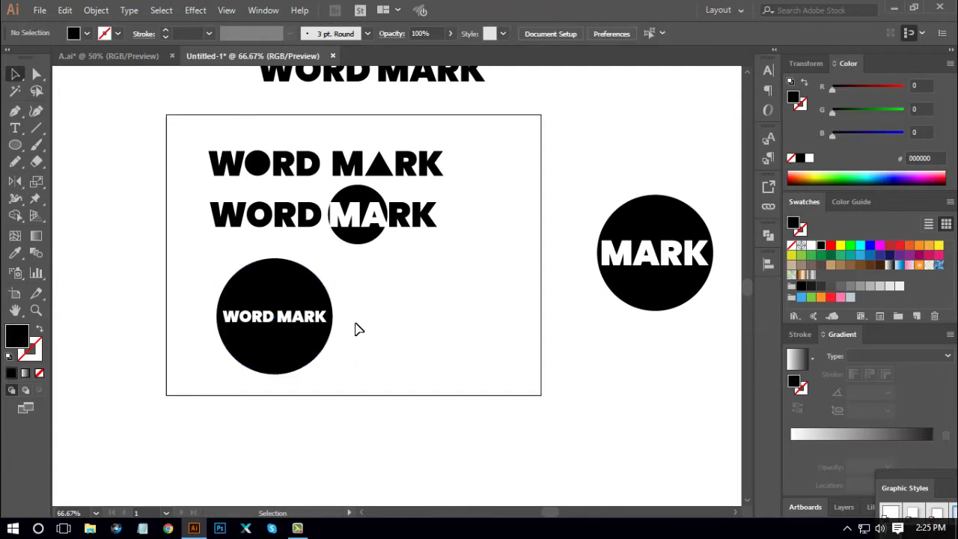
drag(666, 256, 566, 219)
drag(616, 158, 594, 177)
drag(573, 216, 526, 185)
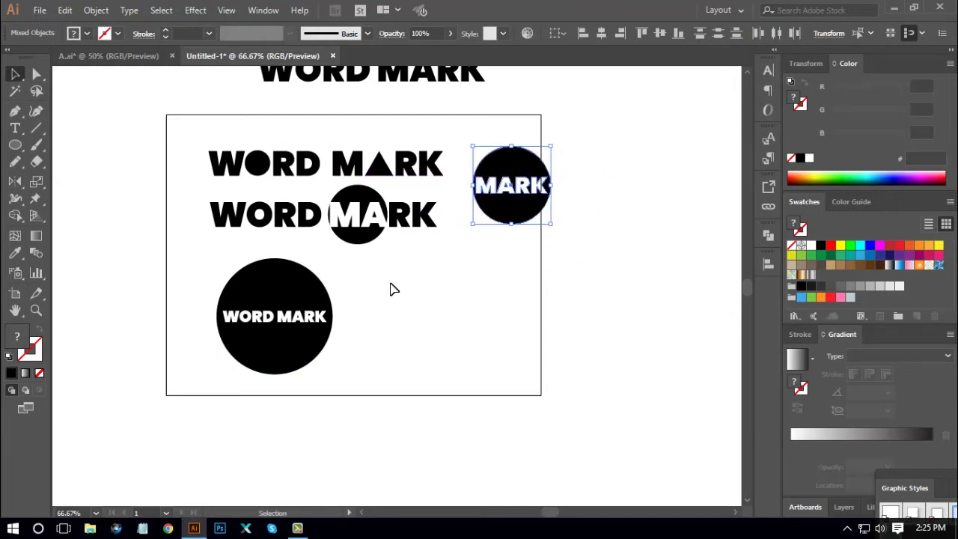
- Shrink the WORD MARK circle and move it off the artboard to the right
click(292, 355)
drag(333, 316, 301, 316)
click(355, 379)
click(275, 316)
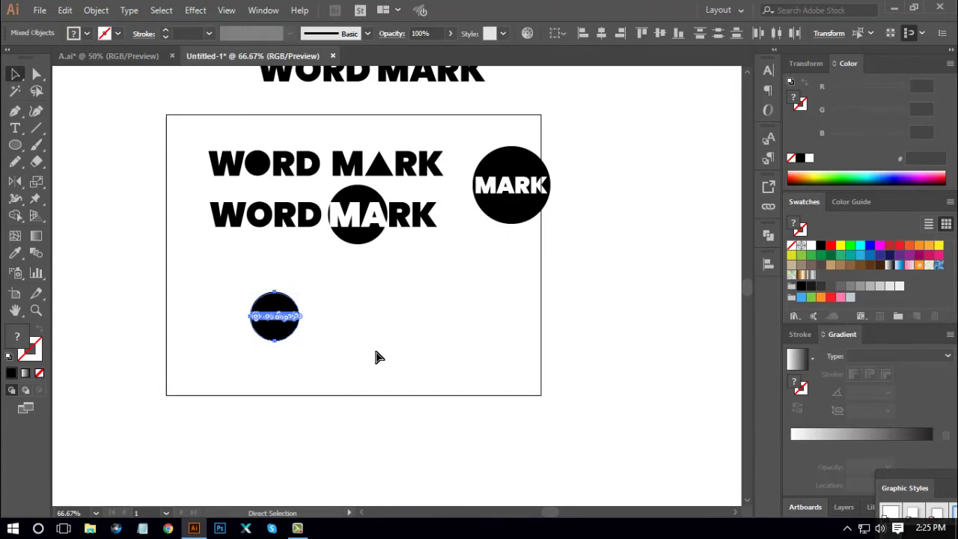
click(376, 357)
drag(300, 316, 685, 168)
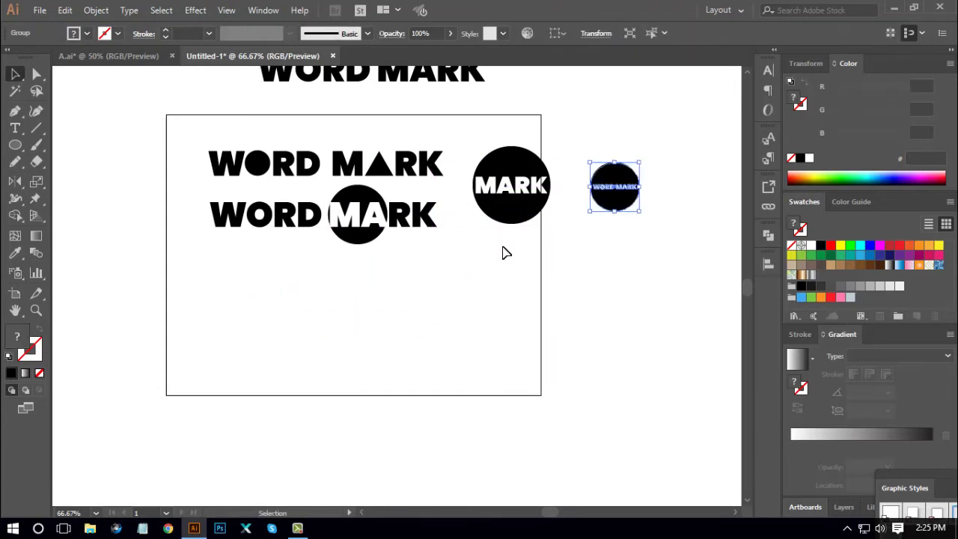
- Move the MARK circle and both WORD MARK lines beside the artboard, leaving it empty
click(546, 188)
key(a)
key(v)
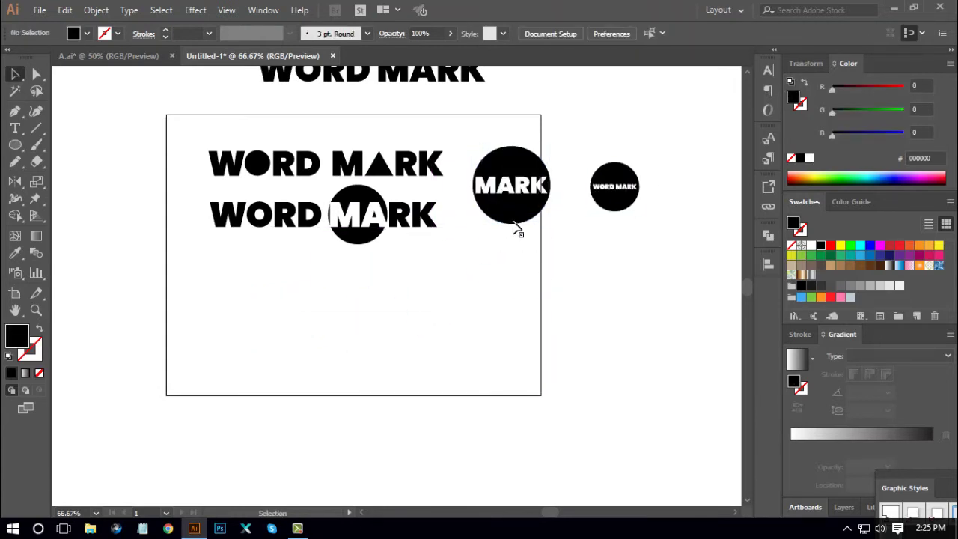
drag(514, 217, 598, 146)
drag(392, 222, 737, 250)
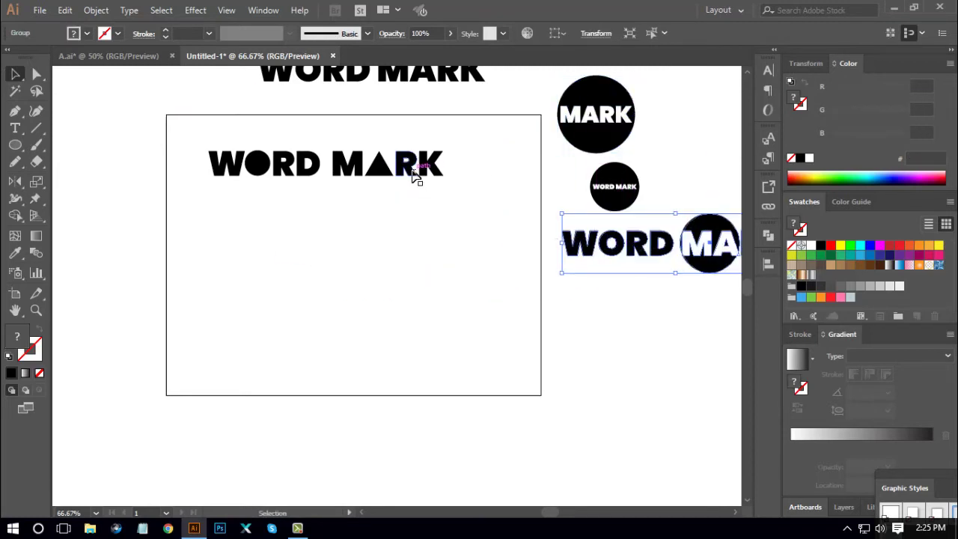
drag(417, 176, 648, 350)
drag(528, 358, 636, 313)
click(524, 357)
scroll(426, 265, left, 3)
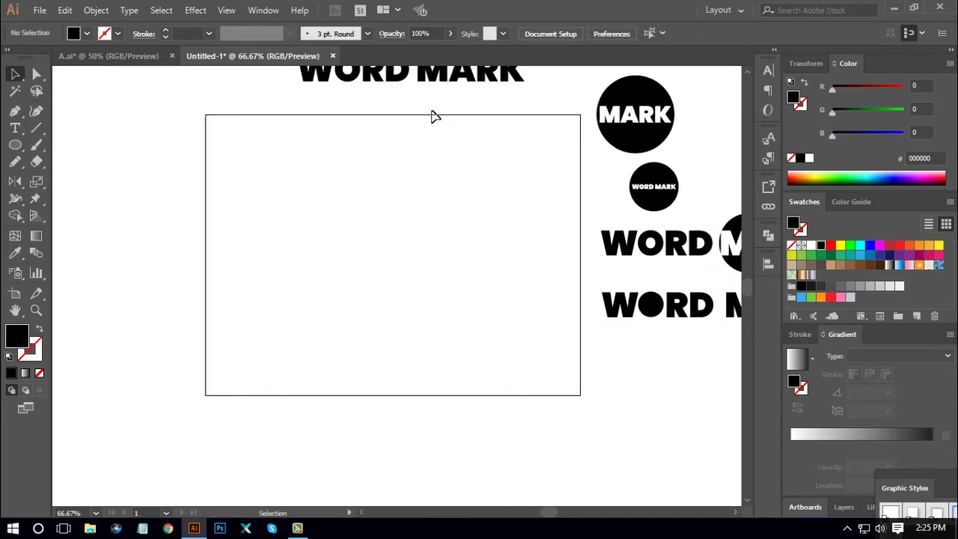
- Bring the top WORD MARK text onto the artboard and convert it to outlines
drag(435, 77, 400, 218)
right_click(416, 218)
click(423, 314)
click(423, 289)
click(432, 284)
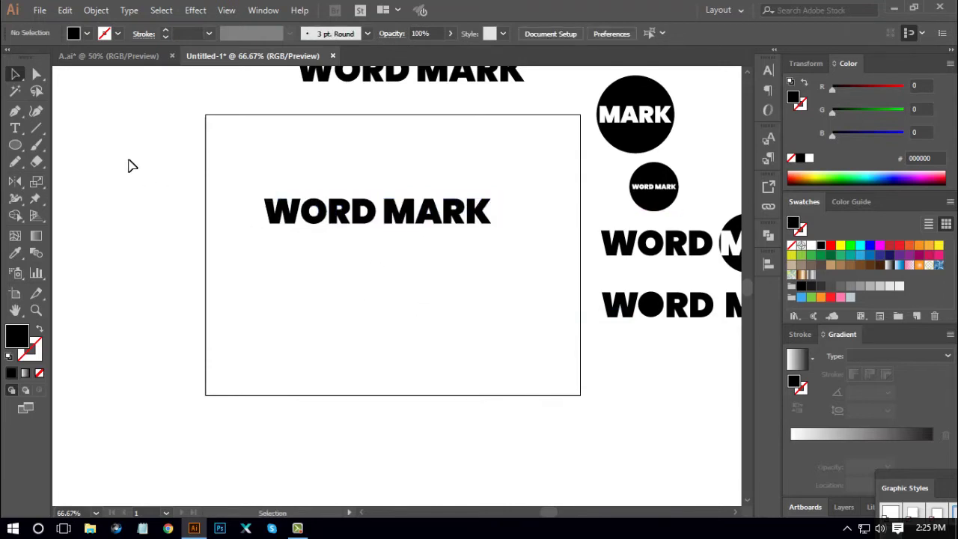
- Draw a red-filled rectangle over WORD MARK and send it to the back
drag(15, 144, 60, 142)
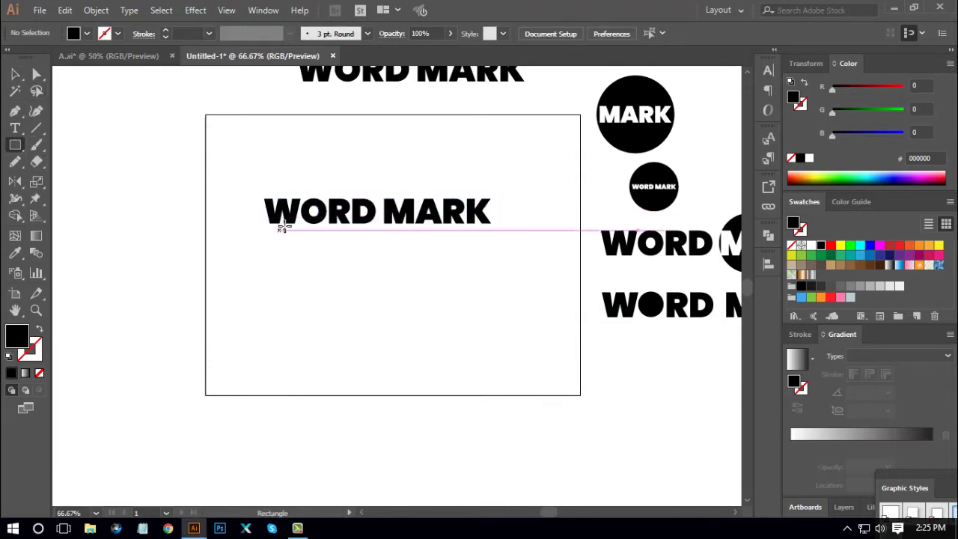
drag(256, 190, 498, 237)
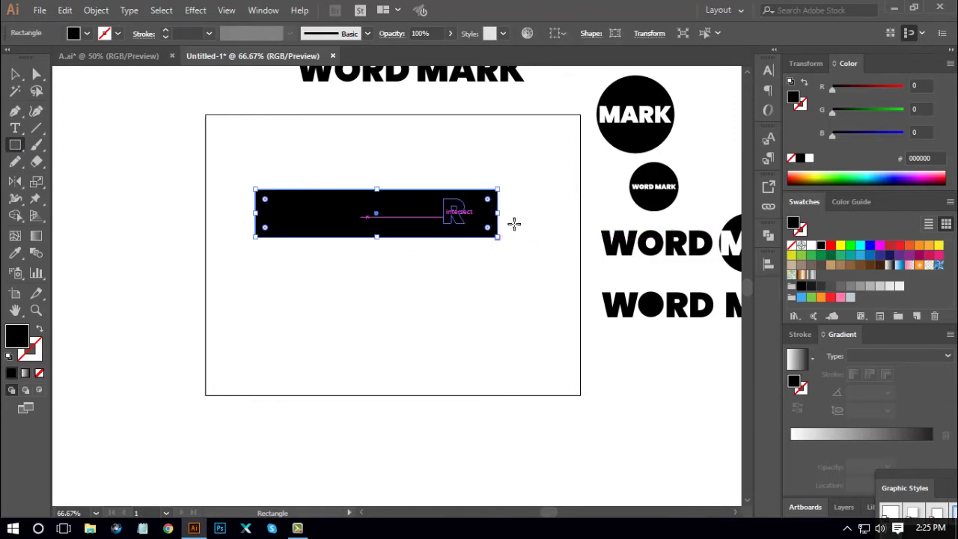
click(830, 245)
right_click(421, 216)
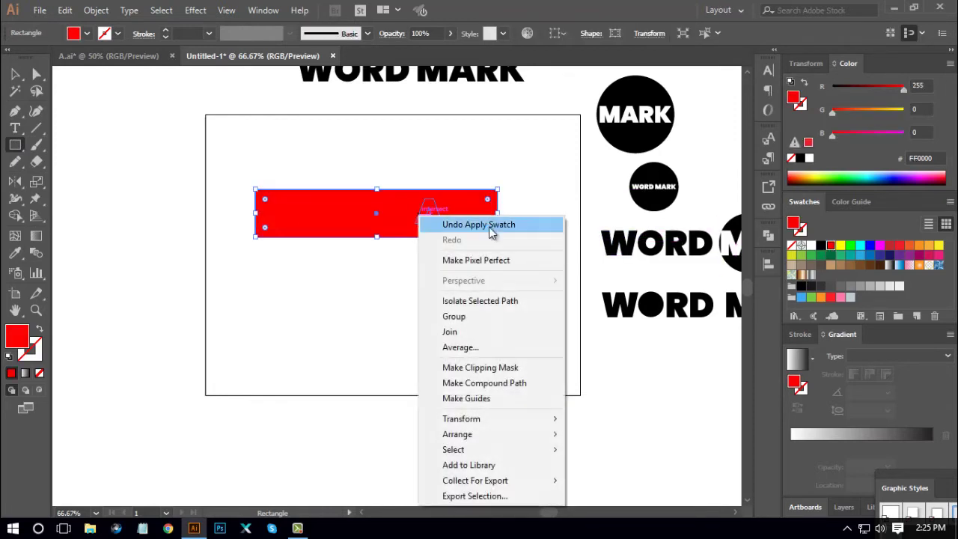
mouse_move(487, 437)
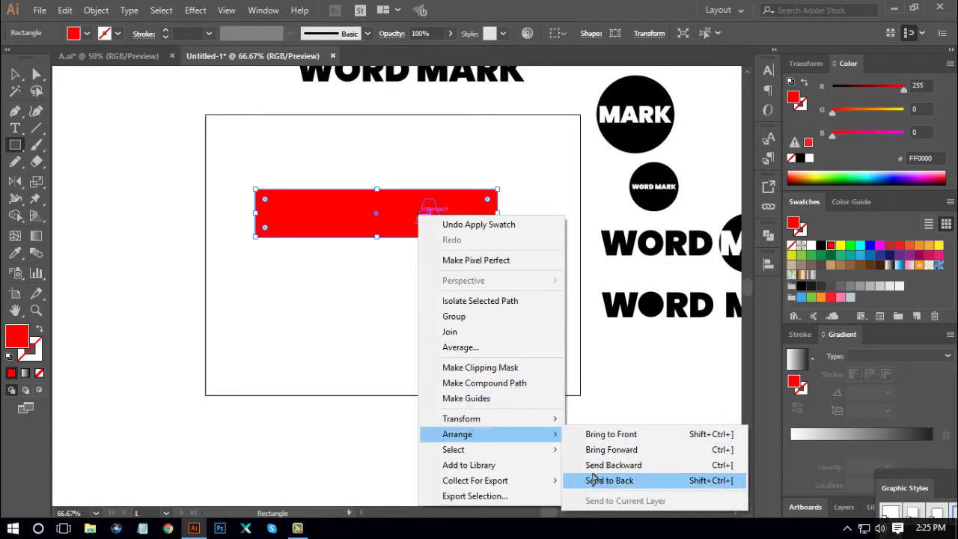
click(591, 477)
- Vertically centre WORD MARK on the red box
click(15, 73)
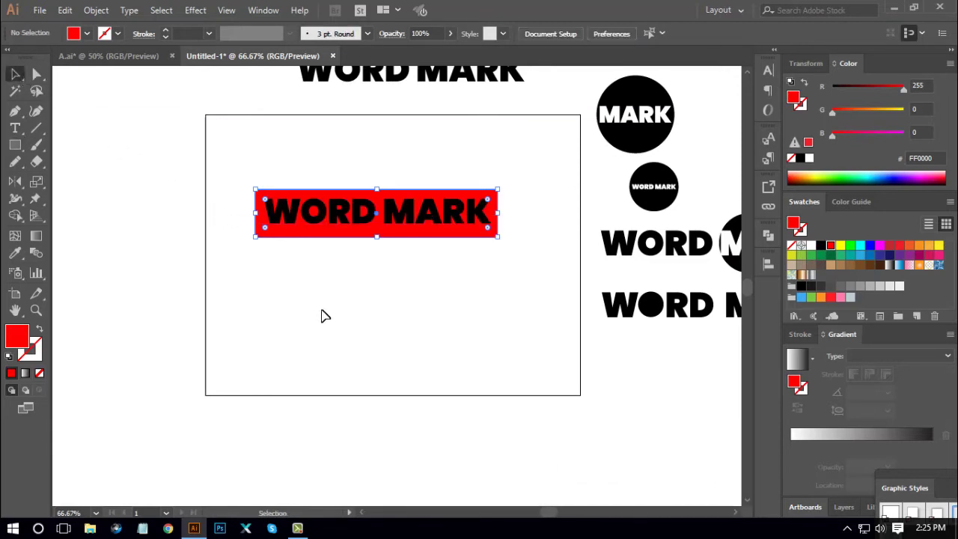
drag(306, 301, 423, 171)
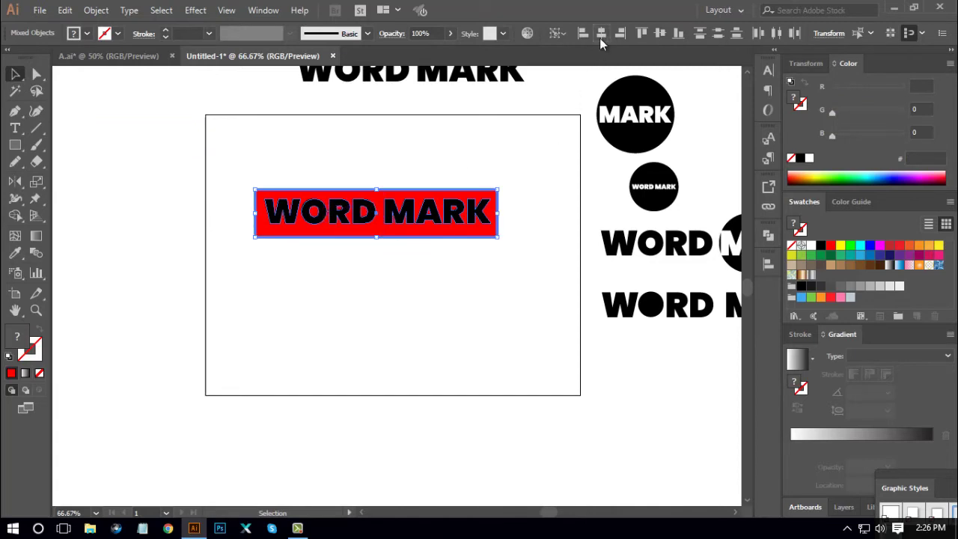
click(659, 33)
click(541, 267)
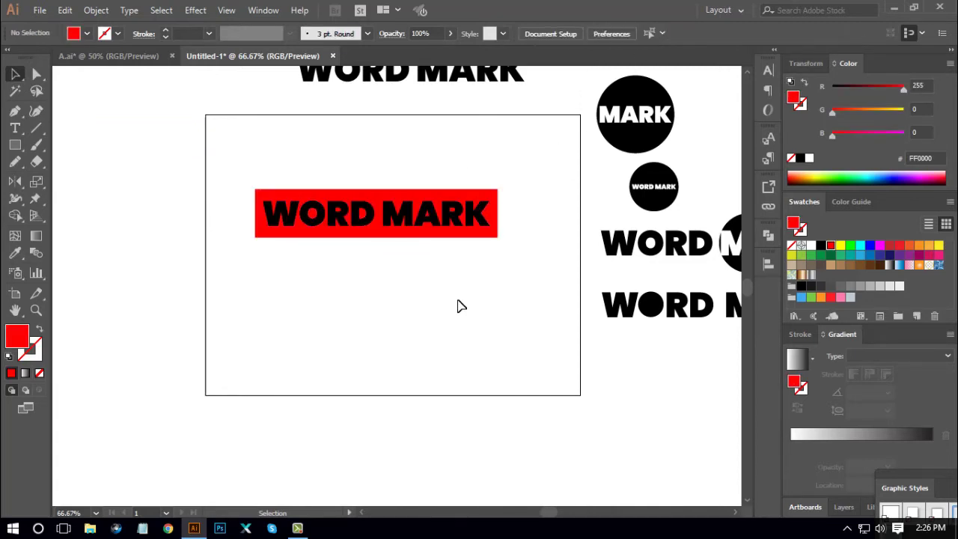
key(ctrl+1)
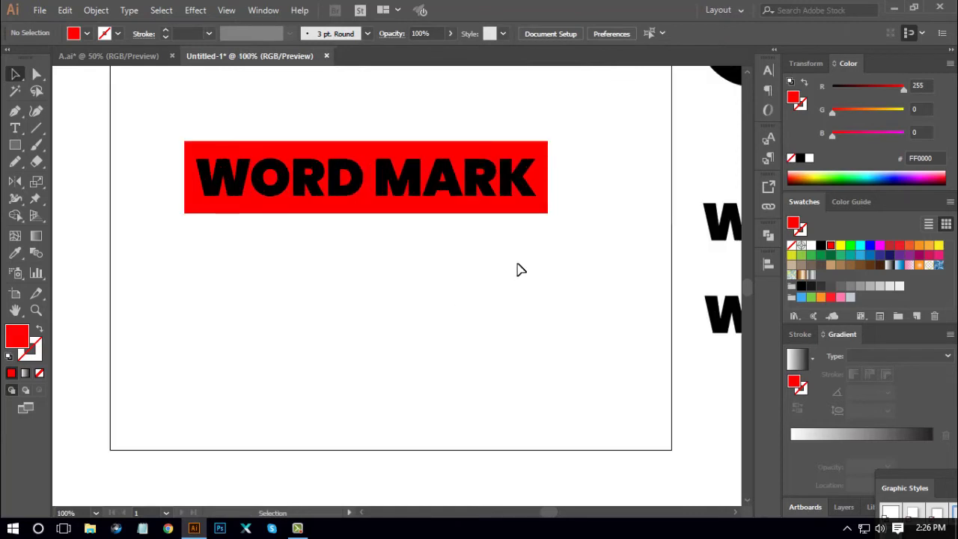
drag(509, 252, 505, 293)
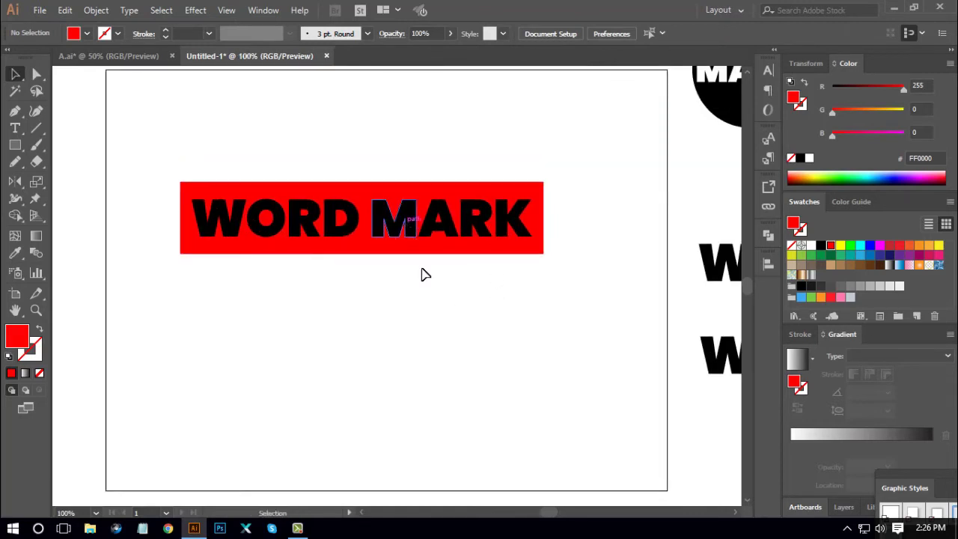
key(ctrl+minus)
key(ctrl+minus)
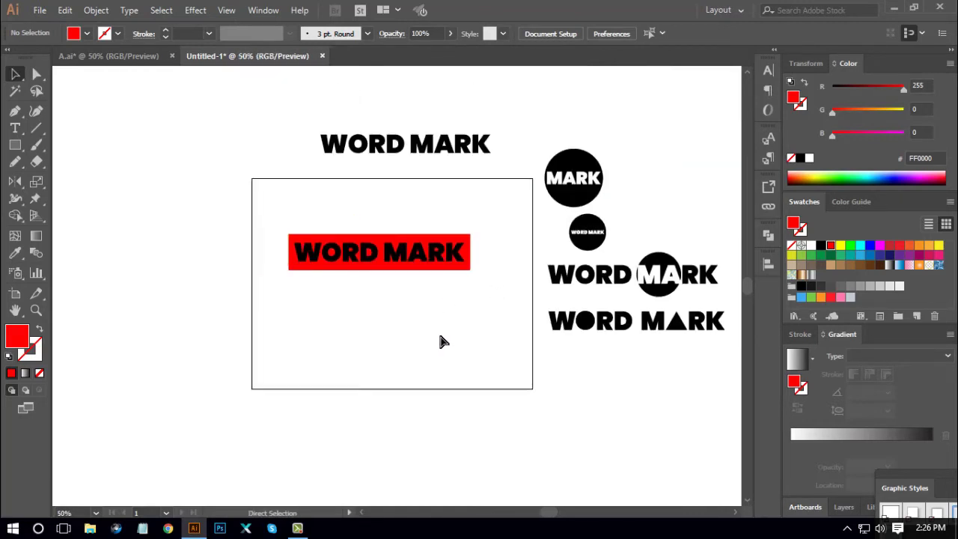
key(ctrl+plus)
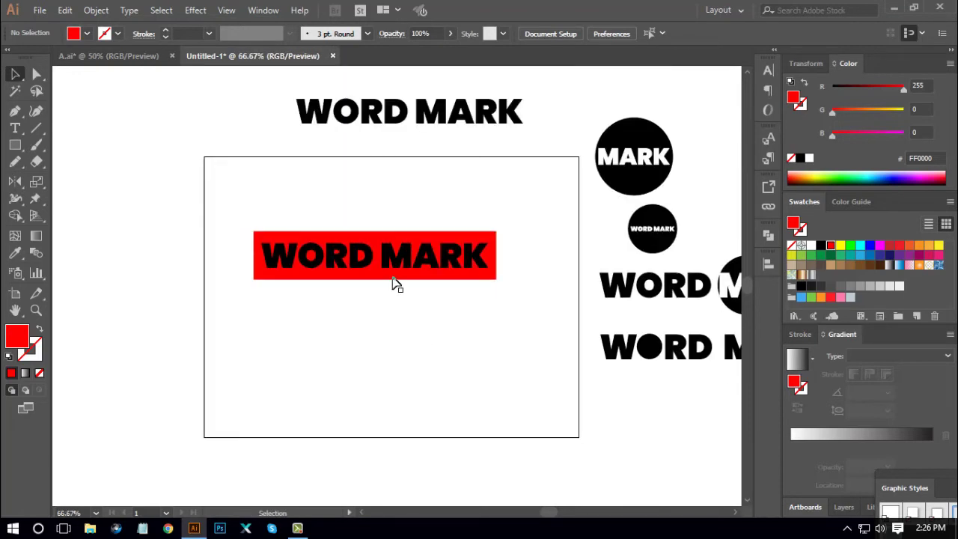
key(ctrl+plus)
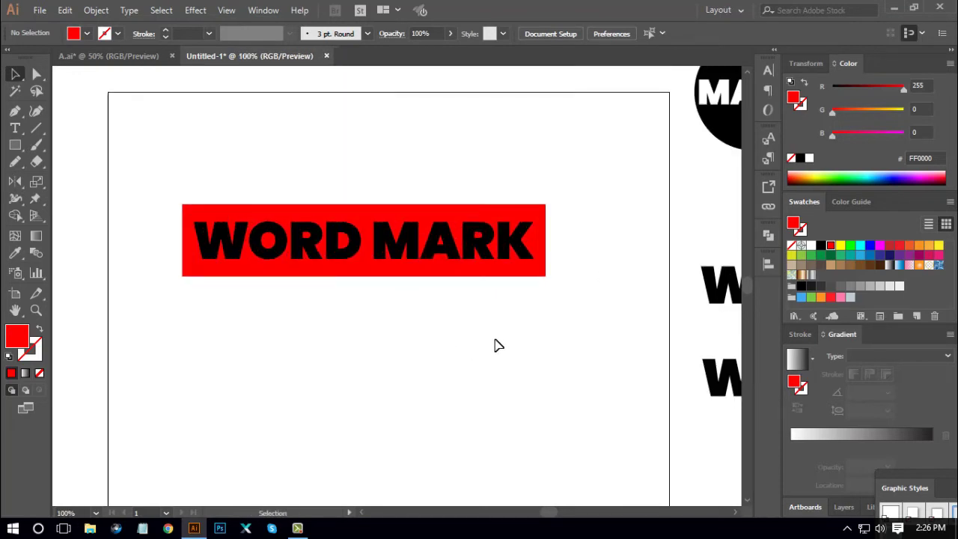
drag(490, 313, 489, 297)
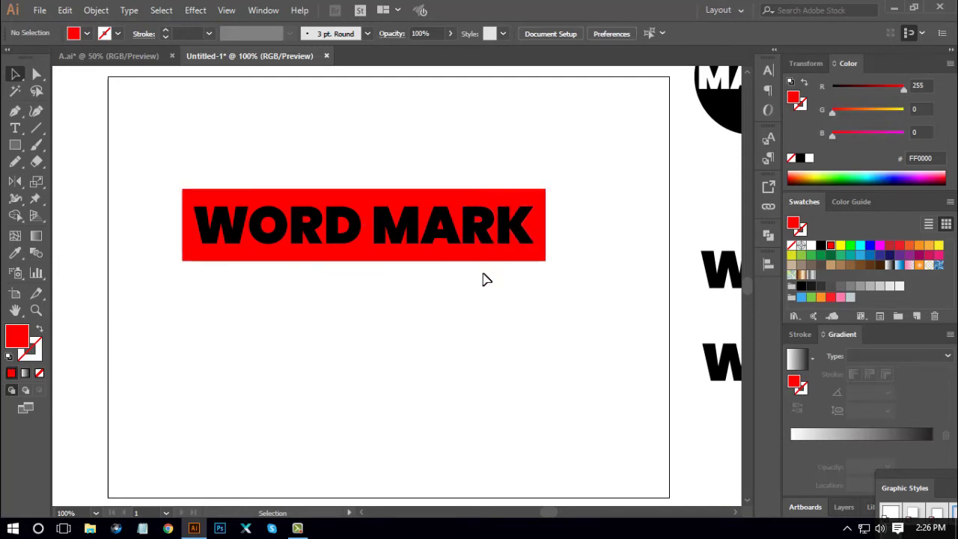
click(543, 248)
click(535, 319)
- Move the red rectangle up off WORD MARK and draw a new rectangle over the text
drag(469, 261, 469, 161)
click(75, 210)
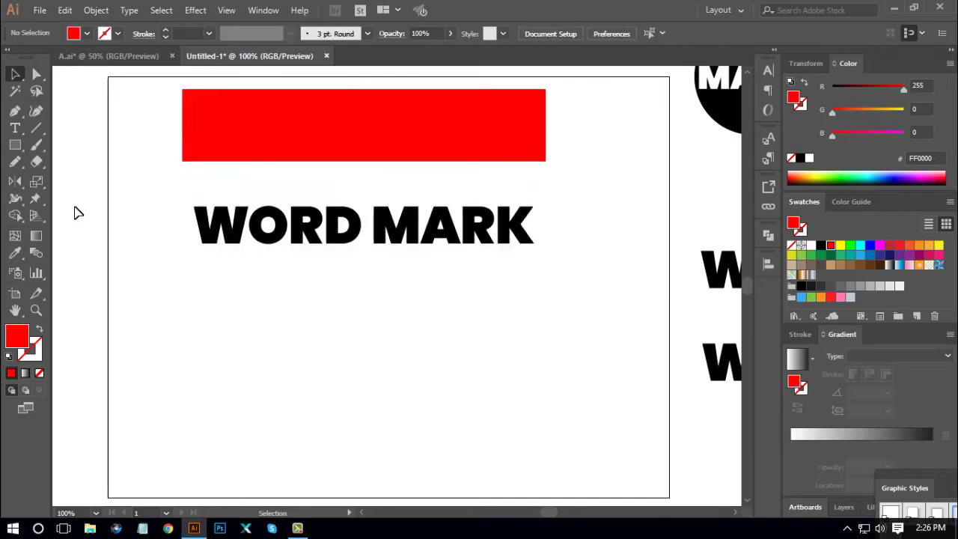
click(15, 146)
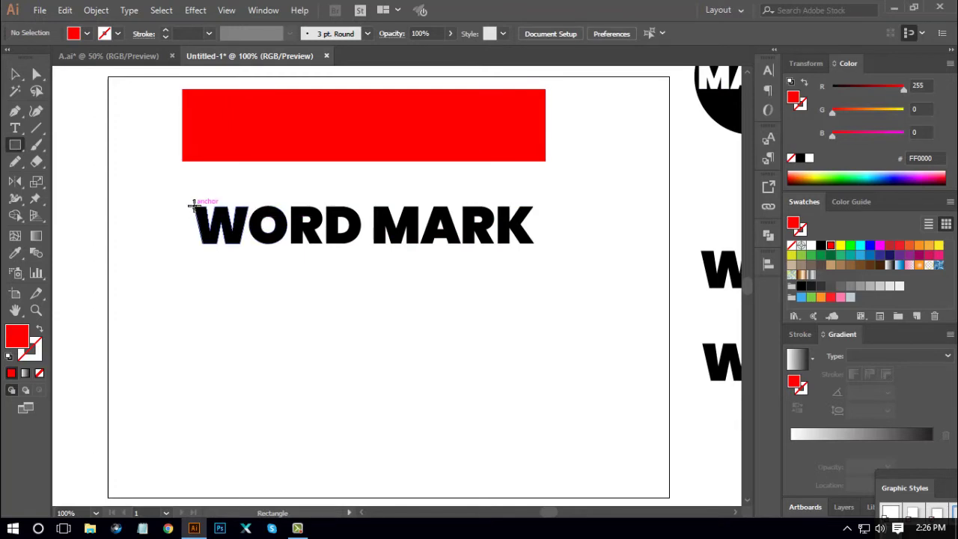
drag(193, 205, 535, 244)
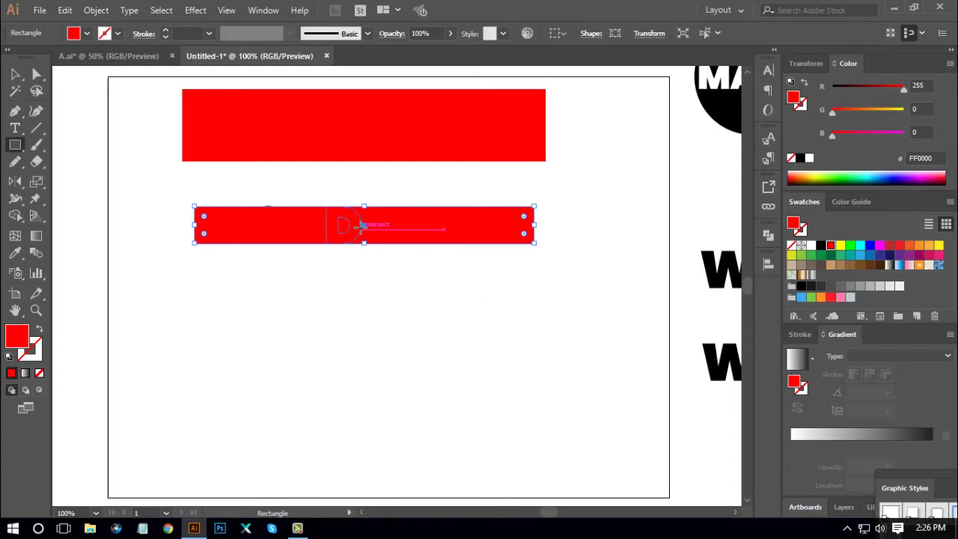
- Apply a 13 px Offset Path to the rectangle around the wordmark
click(96, 10)
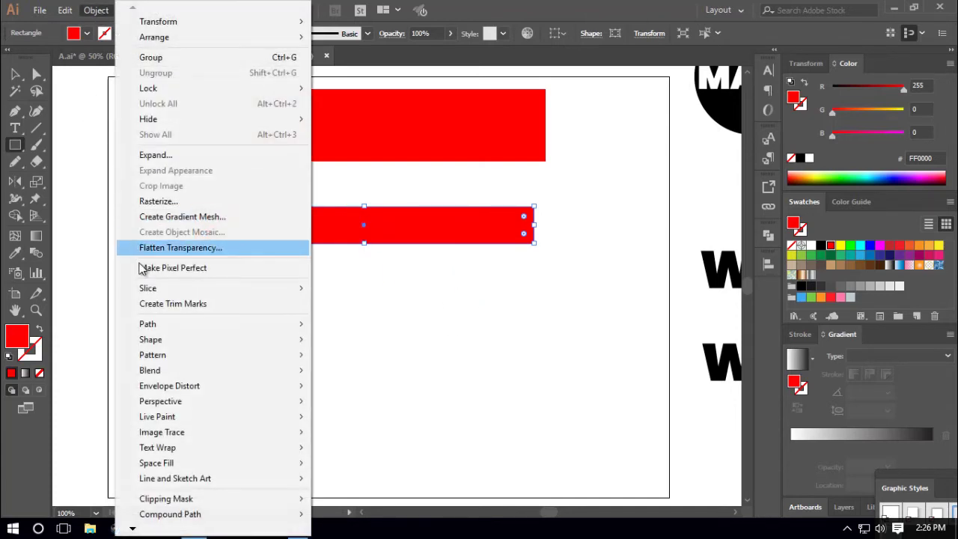
mouse_move(153, 326)
click(355, 376)
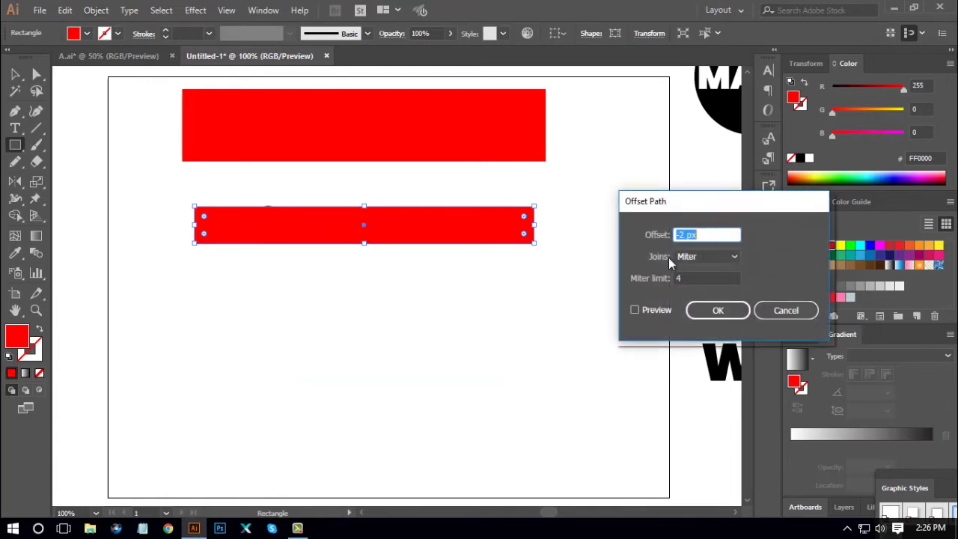
drag(662, 201, 621, 193)
click(594, 301)
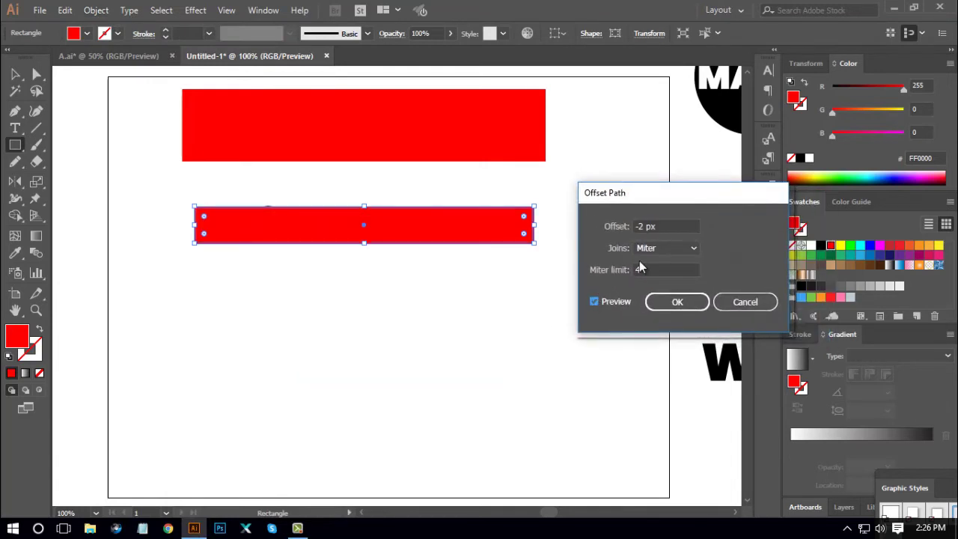
double_click(645, 227)
text(5)
key(Tab)
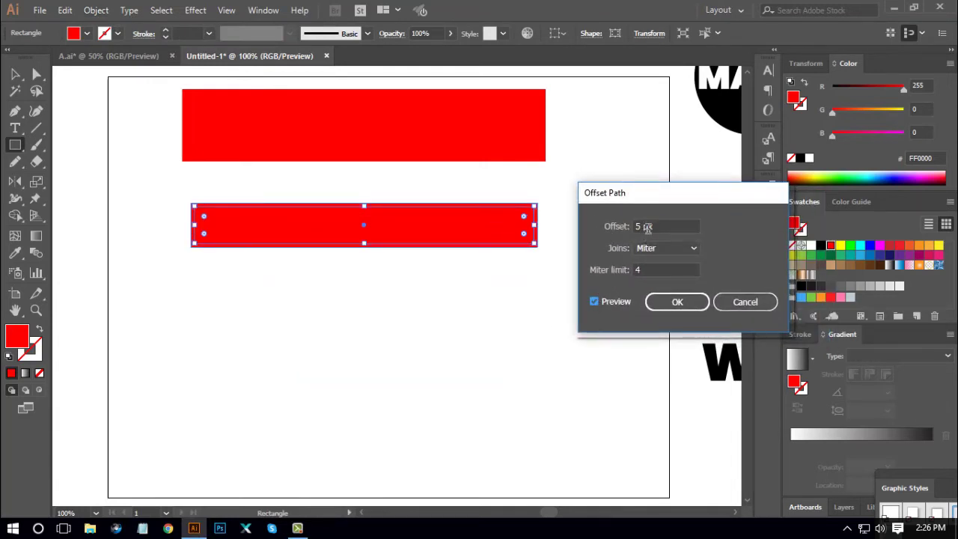
scroll(648, 228, up, 8)
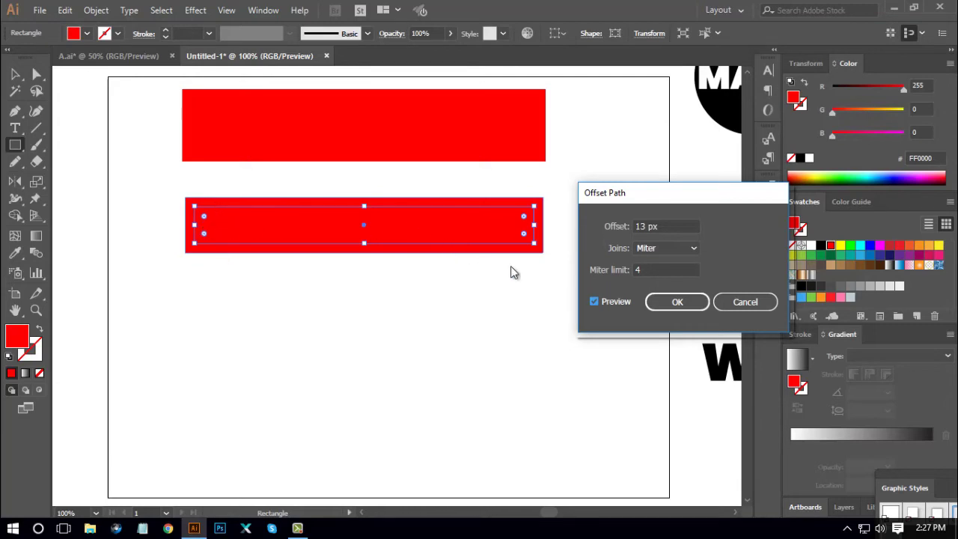
click(688, 303)
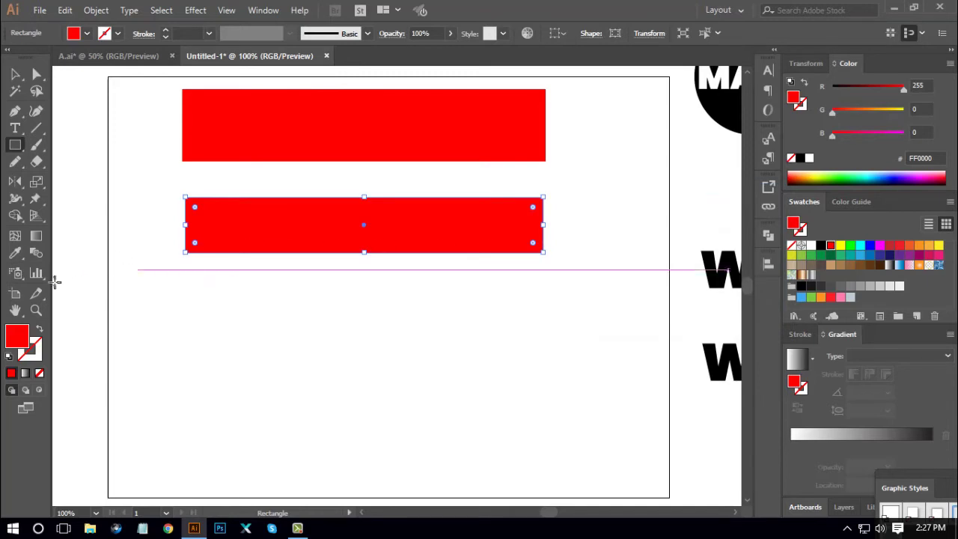
- Turn the outer rectangle into a red outline and move the solid red rectangle below the text
click(40, 328)
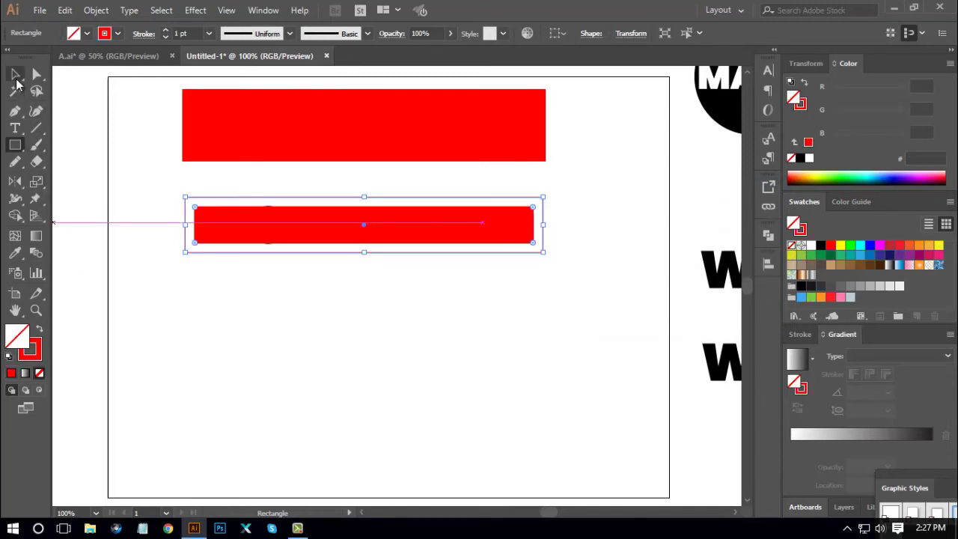
click(15, 74)
click(280, 280)
drag(252, 243, 279, 349)
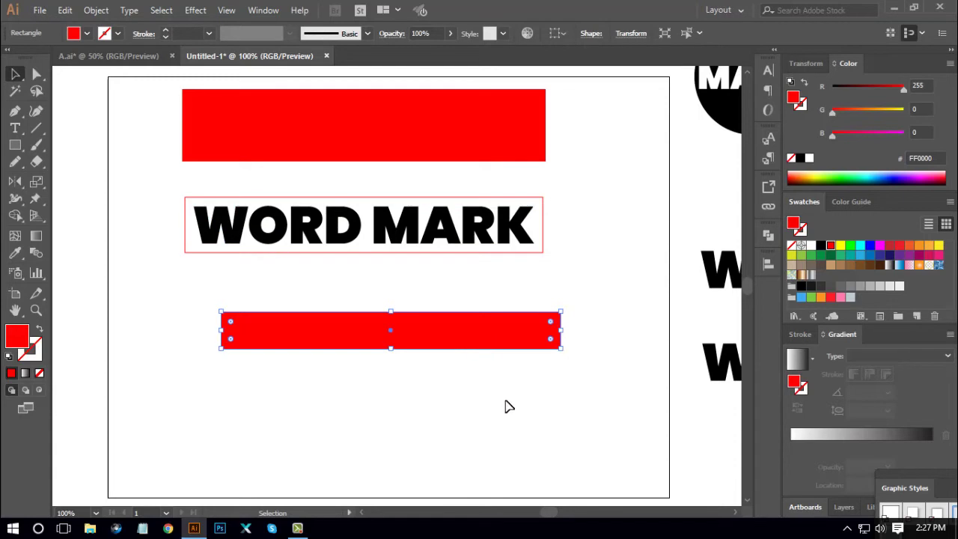
- Delete the spare rectangle and turn the upper frame into a solid red box behind WORD MARK
key(Delete)
drag(341, 333, 411, 372)
click(467, 253)
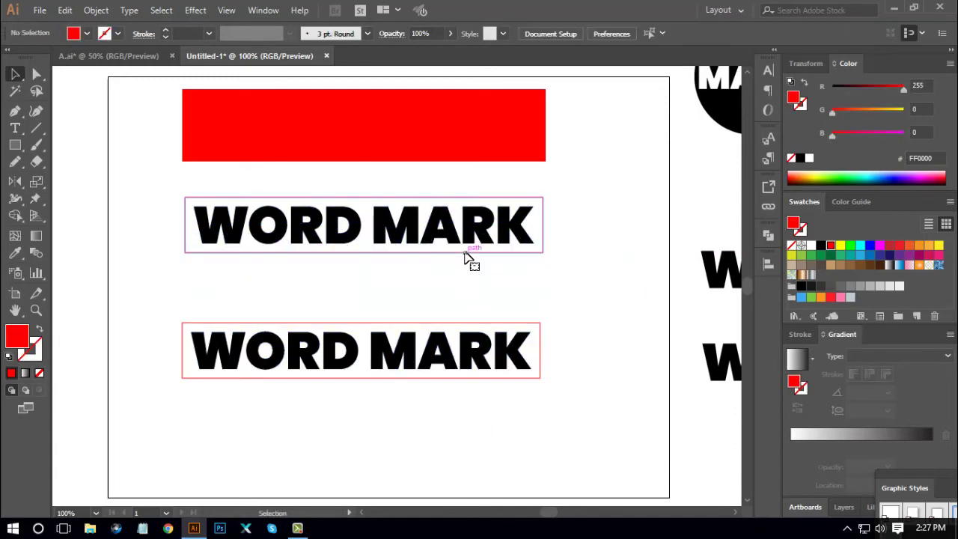
click(39, 330)
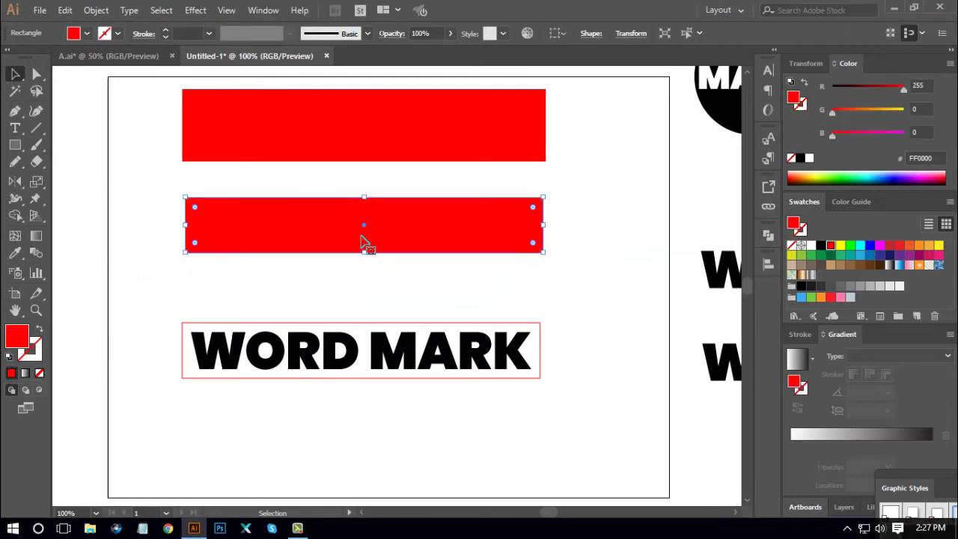
right_click(356, 223)
mouse_move(395, 443)
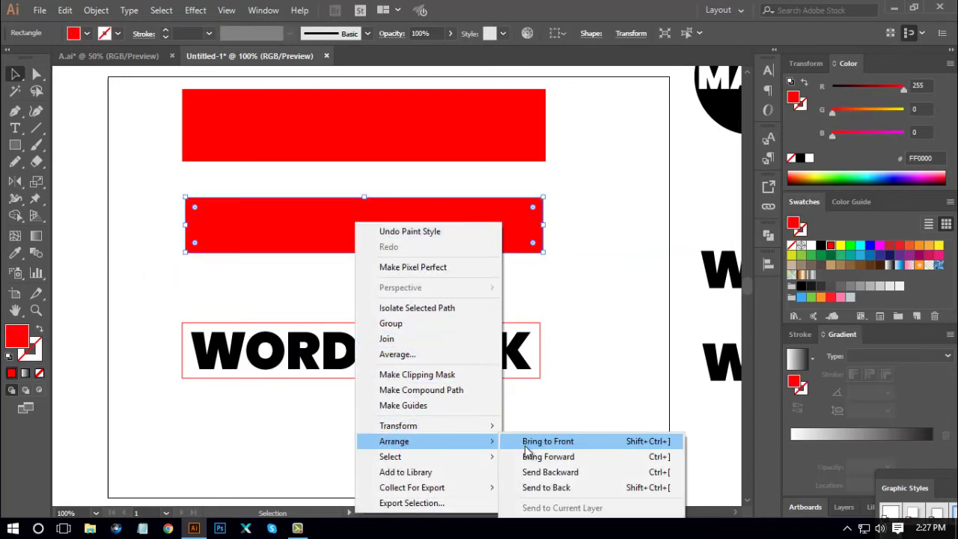
click(546, 487)
click(547, 283)
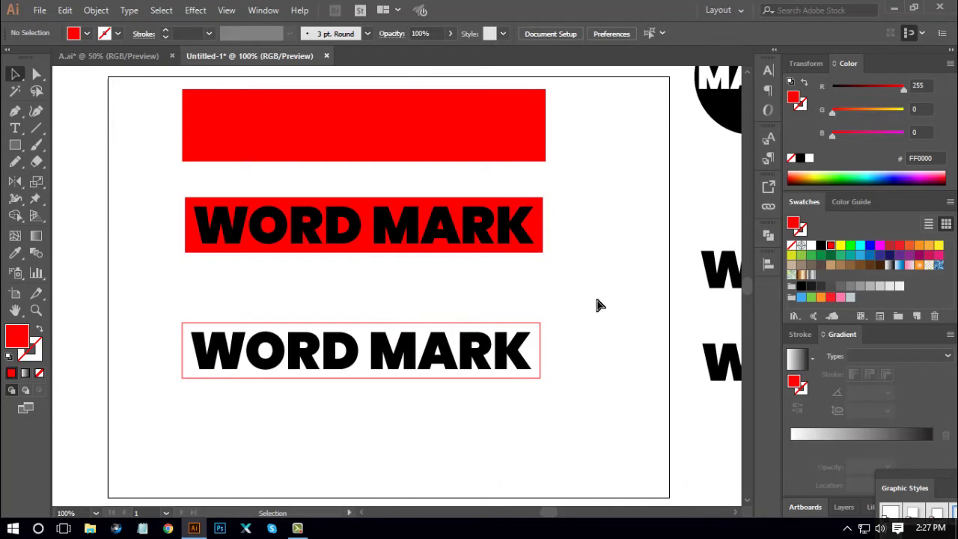
- Delete the plain red bar at the top and move the red-boxed WORD MARK to the top-left
key(ctrl+minus)
key(ctrl+minus)
drag(519, 249, 517, 257)
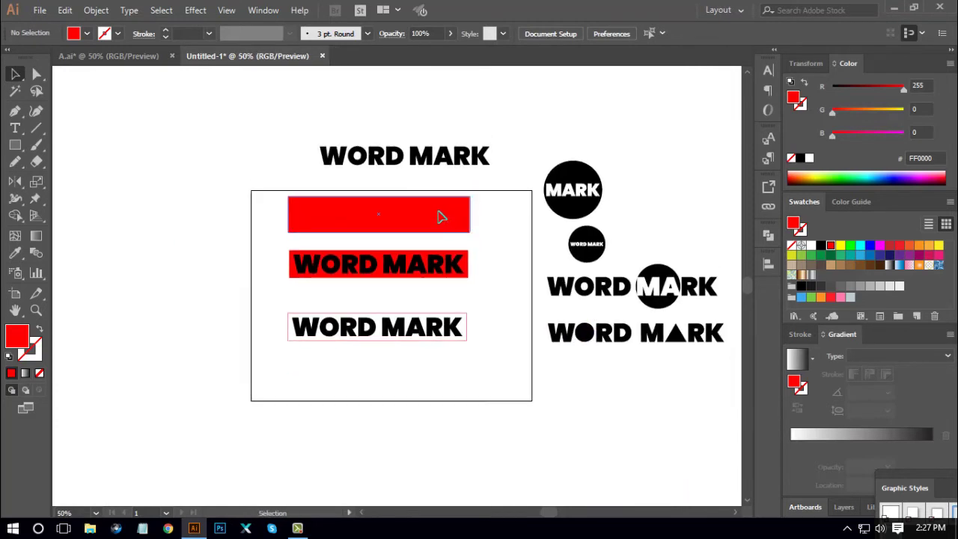
drag(438, 214, 321, 160)
key(Delete)
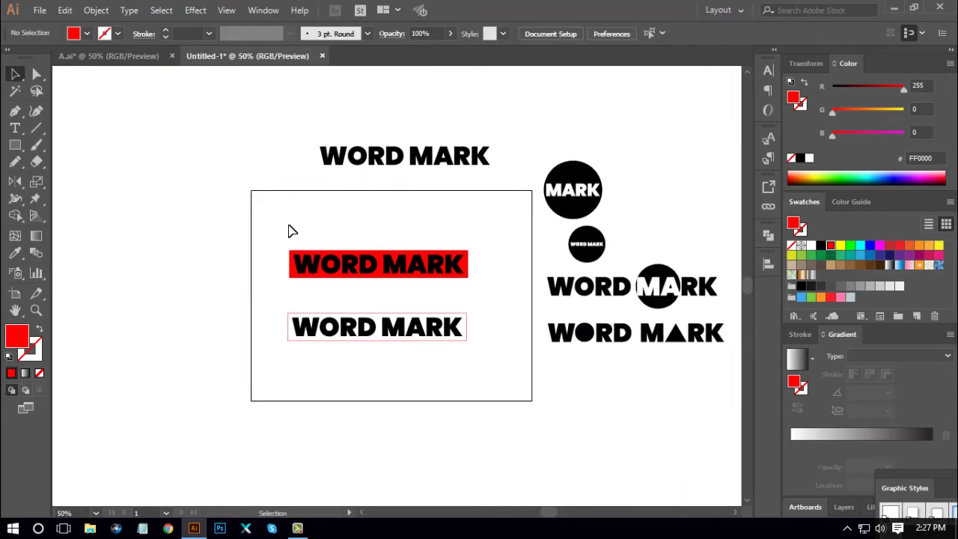
drag(292, 231, 491, 291)
drag(442, 272, 411, 223)
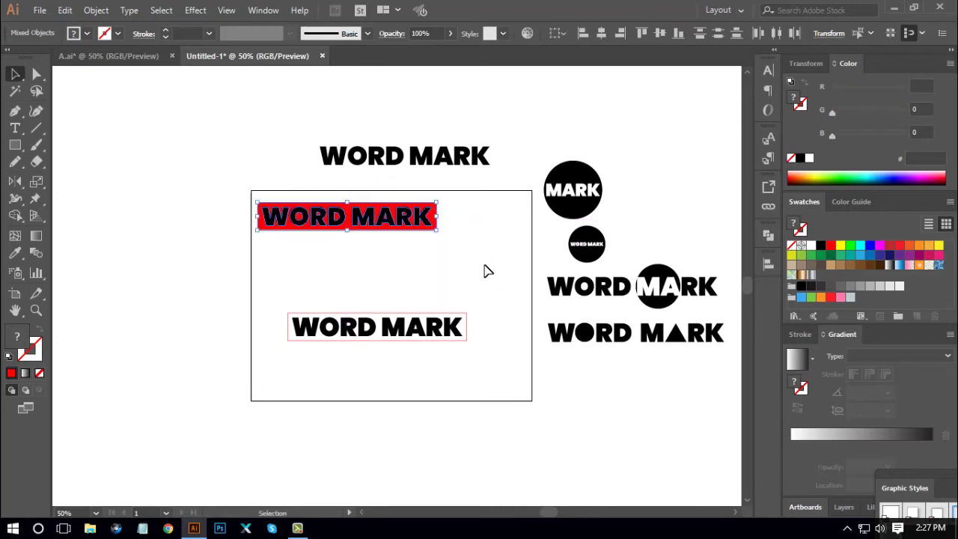
- Thicken the lower WORD MARK's outline frame to a 7 pt stroke
click(487, 271)
click(467, 335)
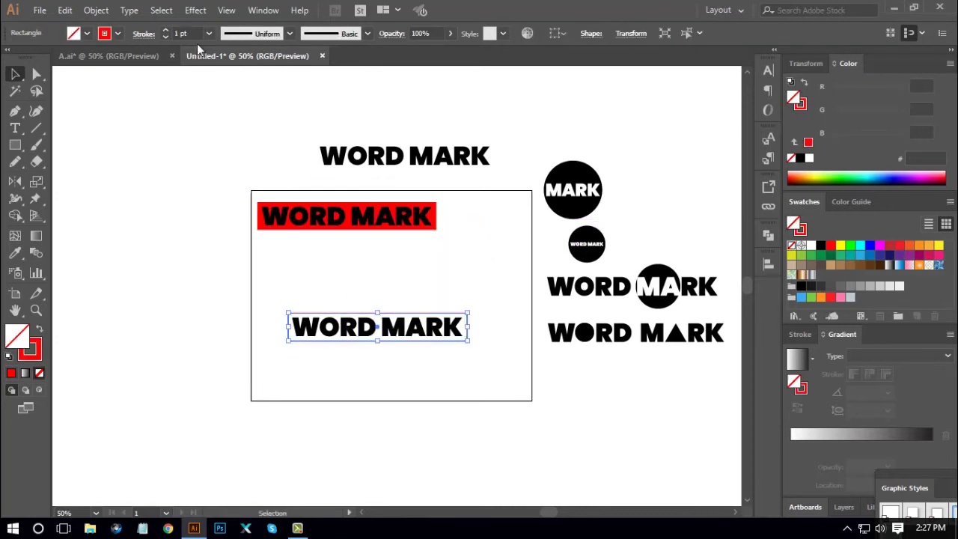
scroll(191, 33, up, 5)
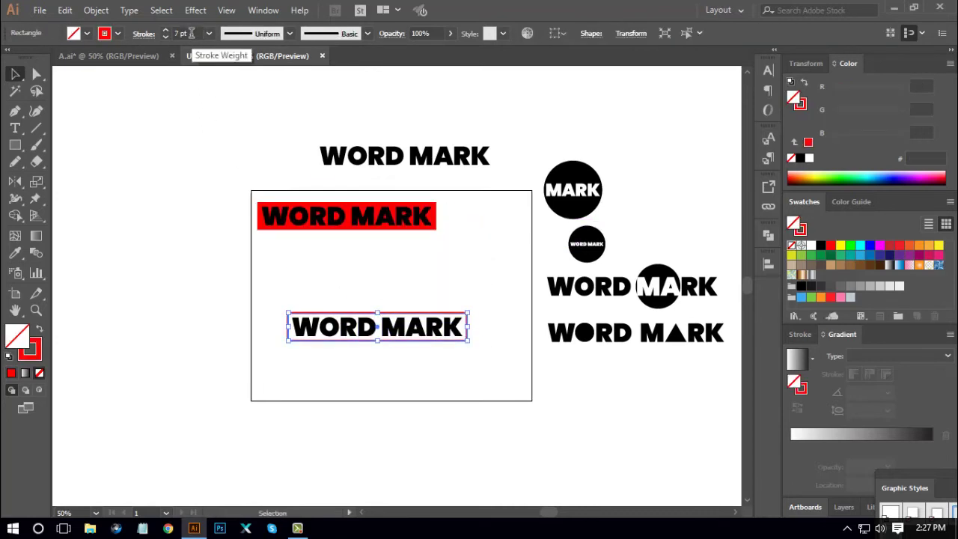
click(180, 202)
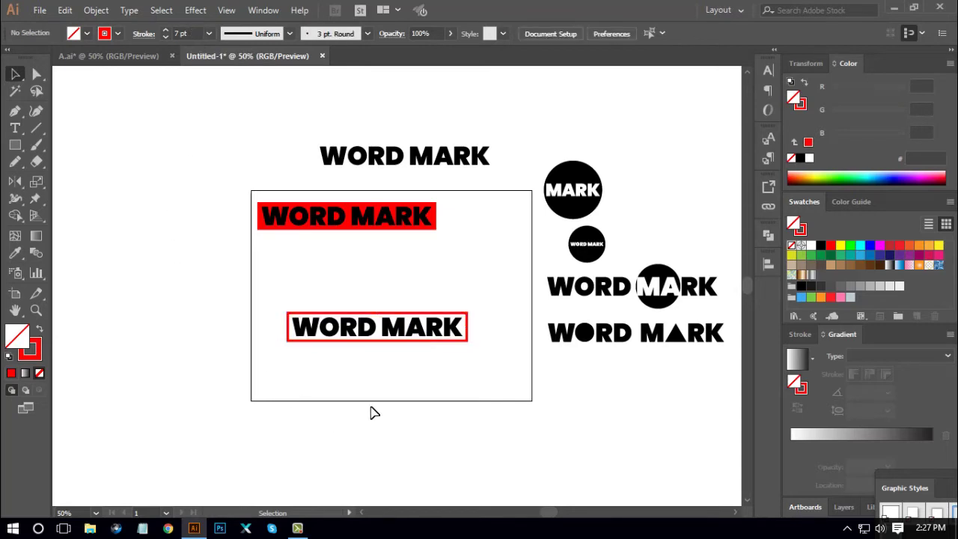
- Alt-drag a copy of the outlined WORD MARK up under the red-box version
key(ctrl+plus)
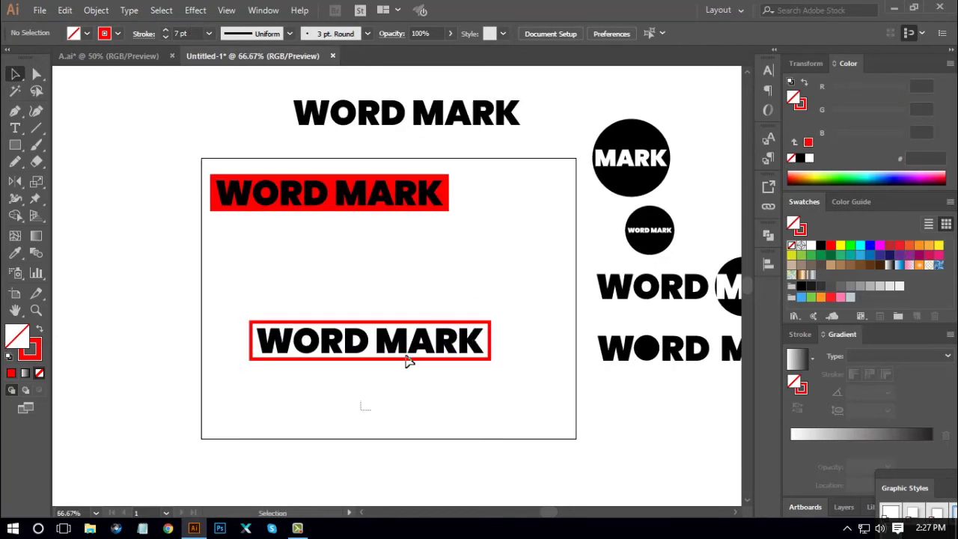
drag(406, 351, 369, 247)
click(517, 272)
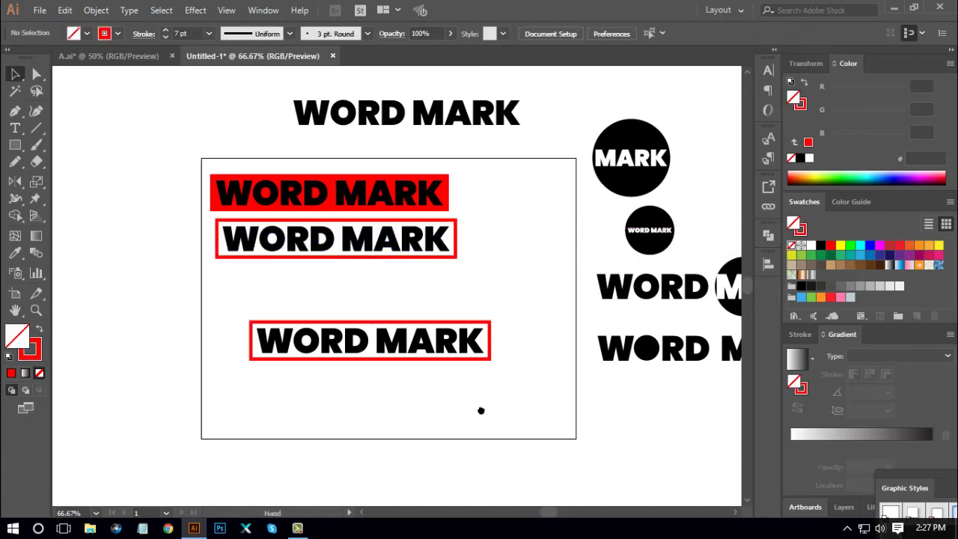
- Expand the bottom frame's stroke into a filled shape with Object > Expand
drag(481, 408, 480, 385)
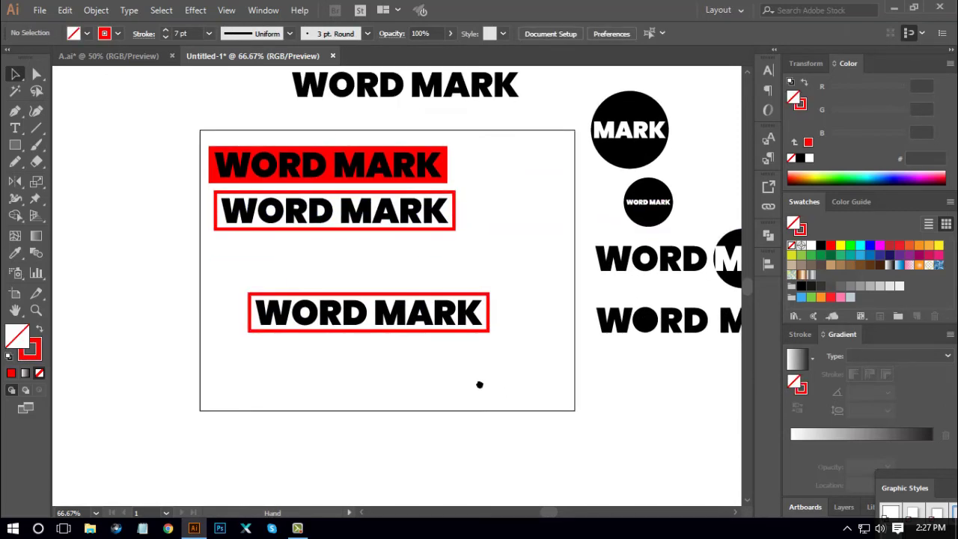
click(367, 334)
key(ctrl+equal)
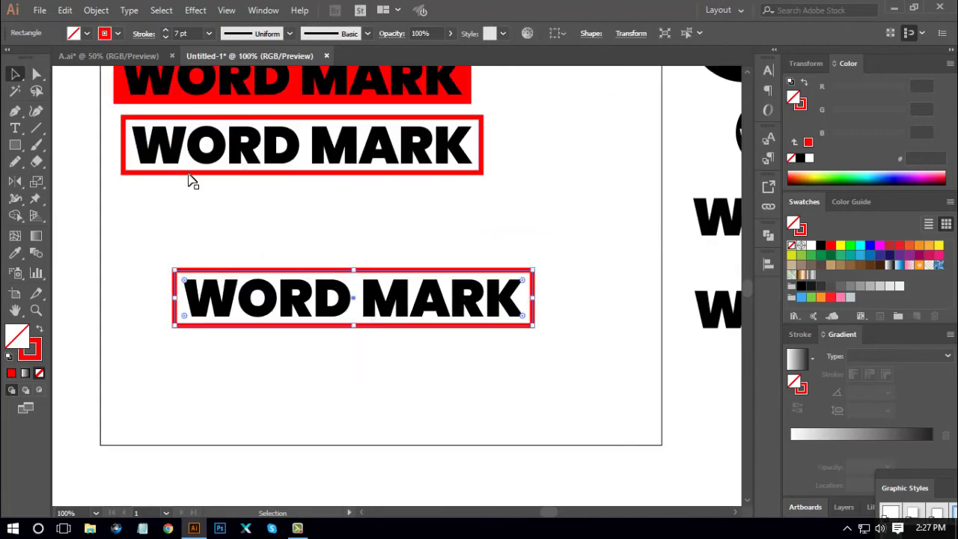
click(96, 10)
click(180, 155)
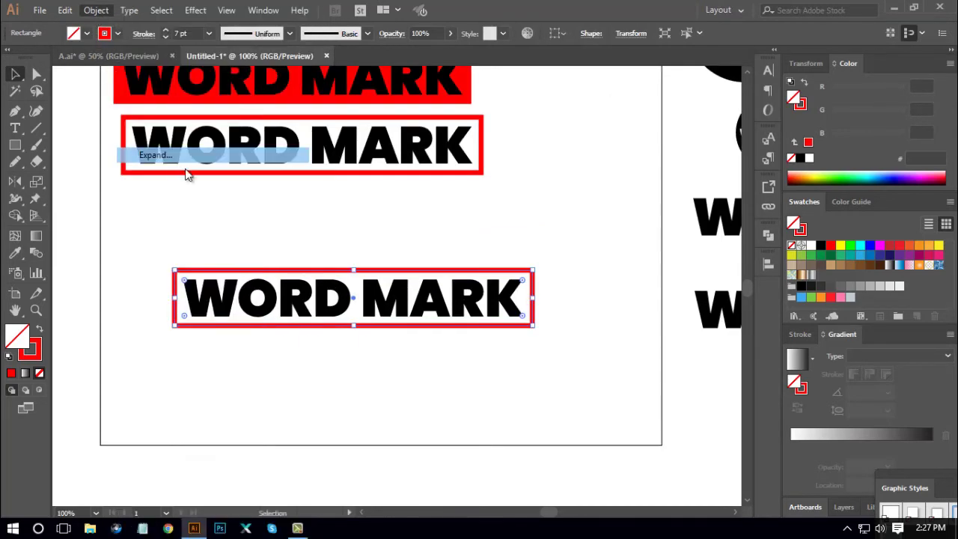
click(439, 342)
click(455, 382)
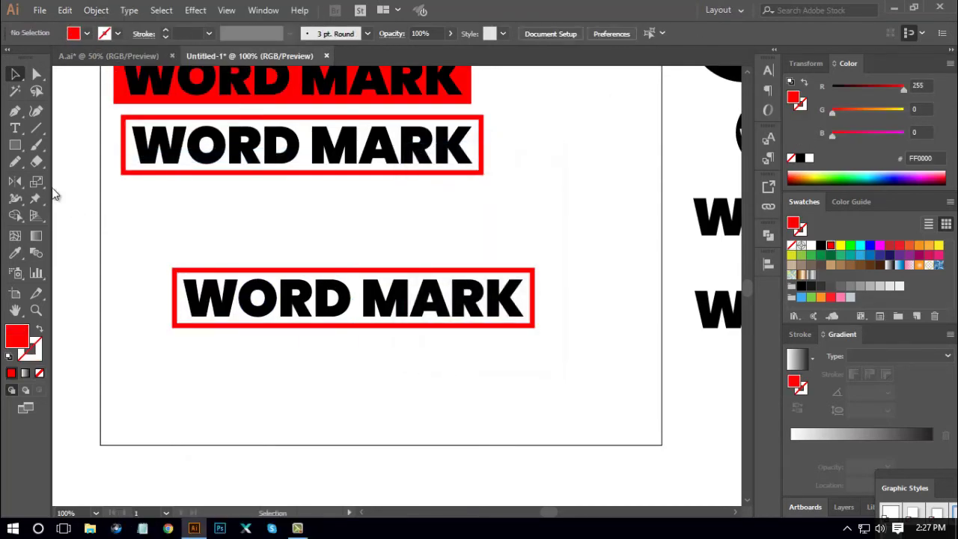
click(15, 144)
- Draw a red rectangle over MARK at frame height and send it to the back
key(ctrl+equal)
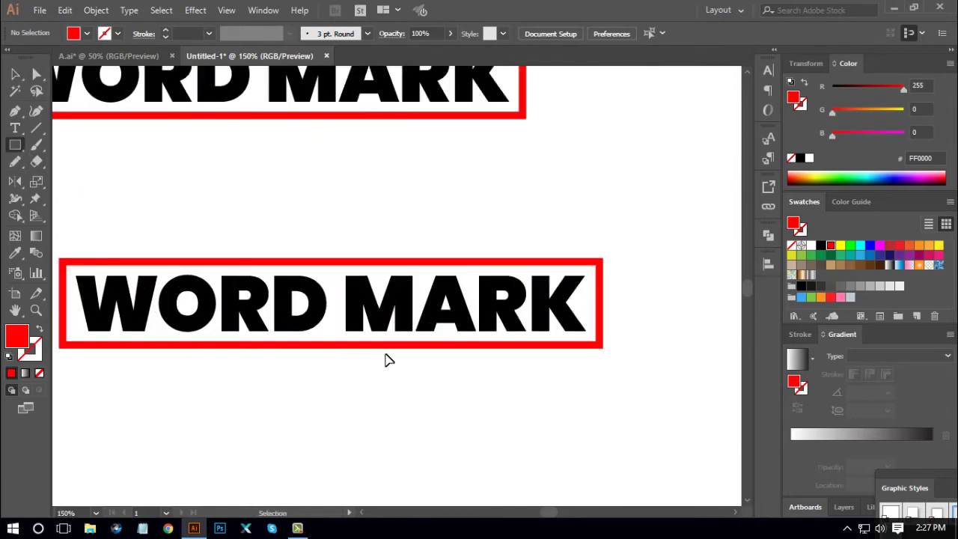
scroll(403, 344, down, 1)
drag(337, 237, 603, 316)
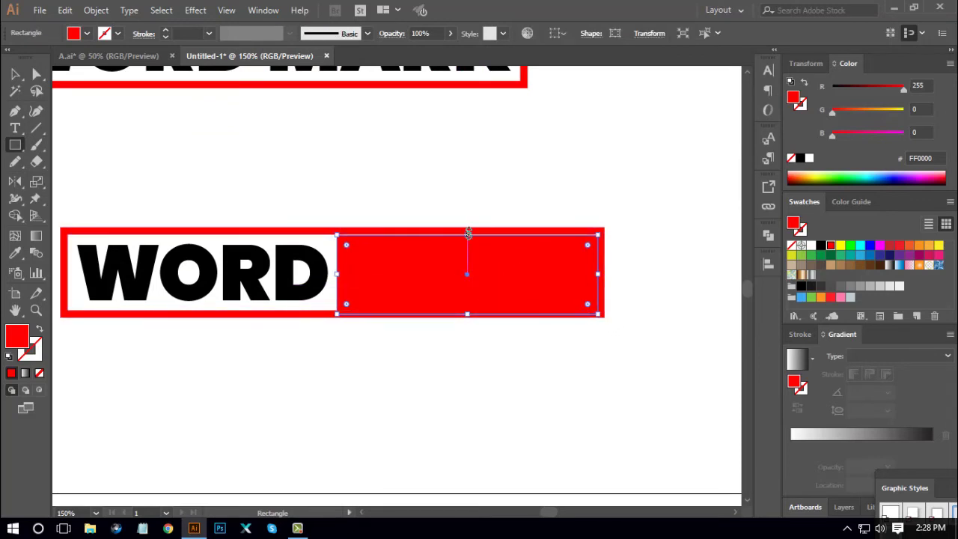
drag(467, 235, 468, 230)
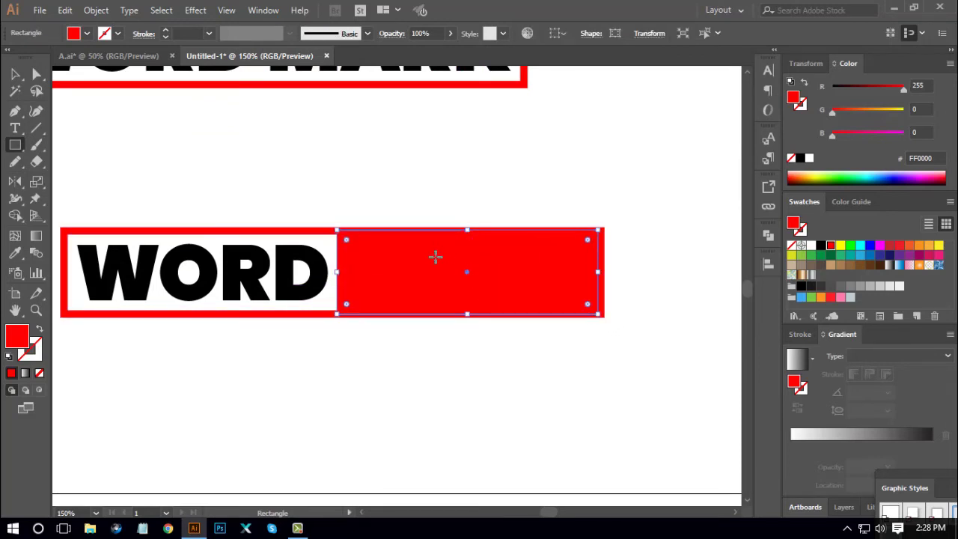
right_click(416, 256)
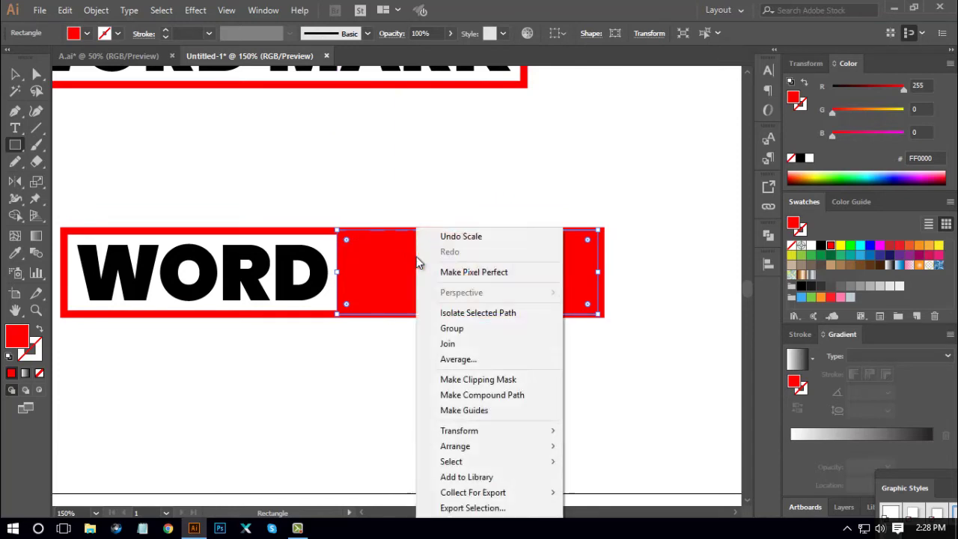
mouse_move(538, 453)
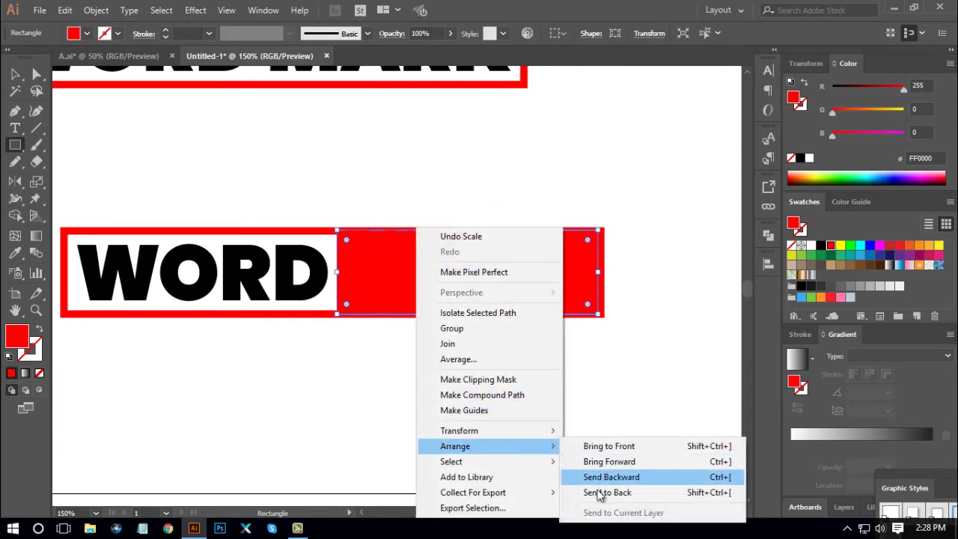
click(603, 492)
- Unite the red block with the frame using Pathfinder and send the merged shape behind MARK
click(35, 74)
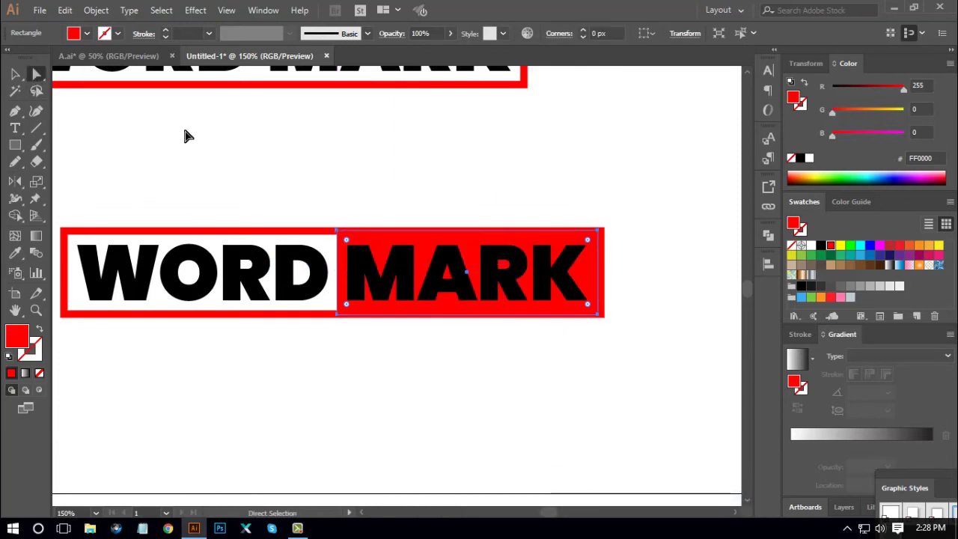
click(487, 348)
drag(325, 202, 344, 241)
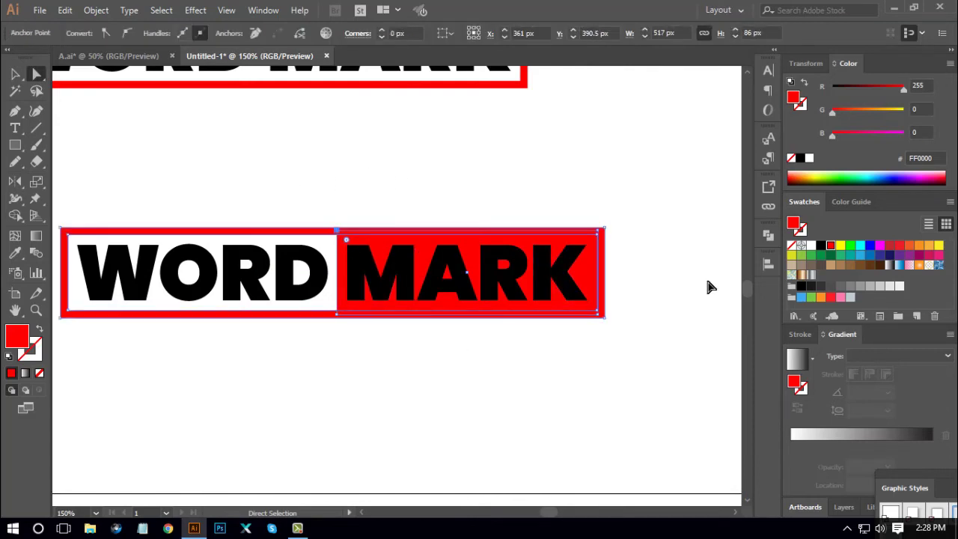
click(767, 237)
click(605, 265)
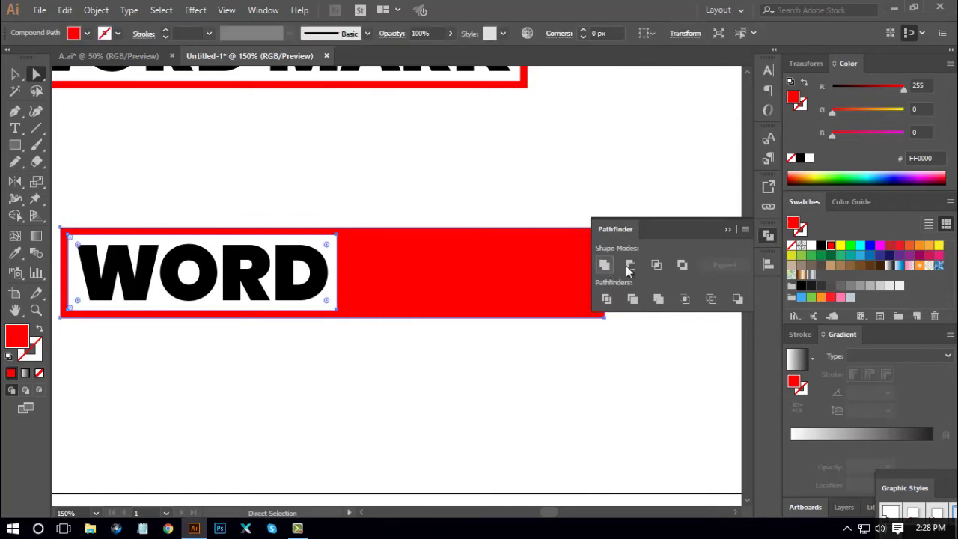
right_click(409, 267)
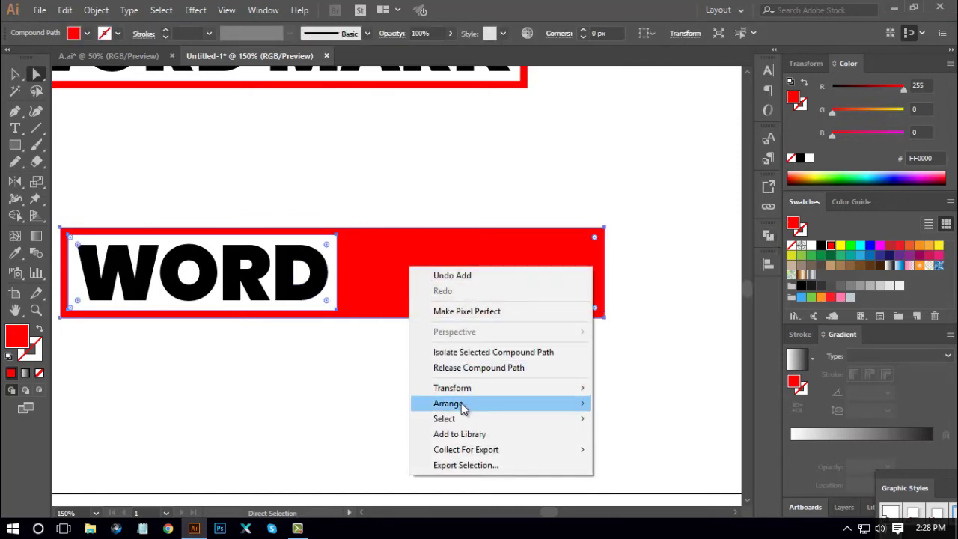
mouse_move(534, 409)
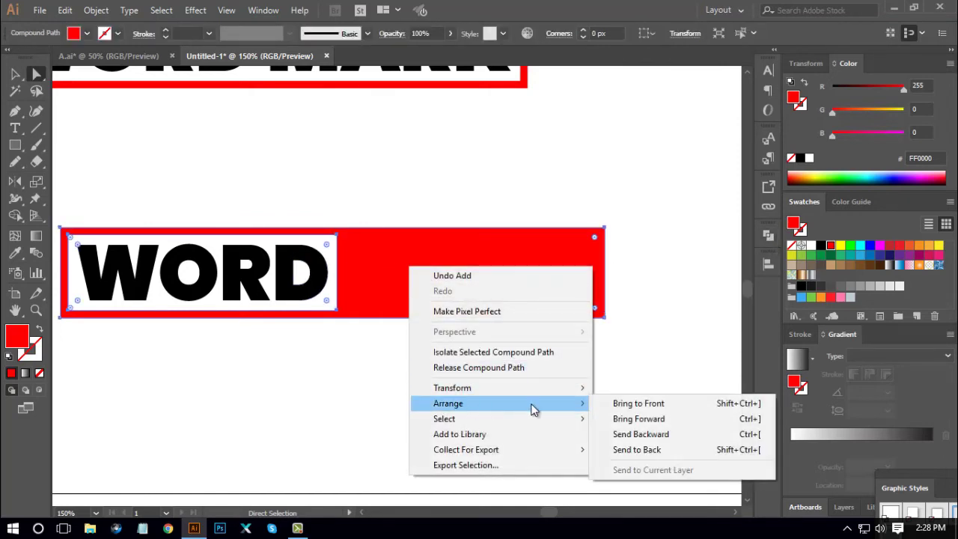
click(628, 449)
click(518, 422)
- Pull the red box's right edge in closer to MARK
key(ctrl+minus)
key(ctrl+minus)
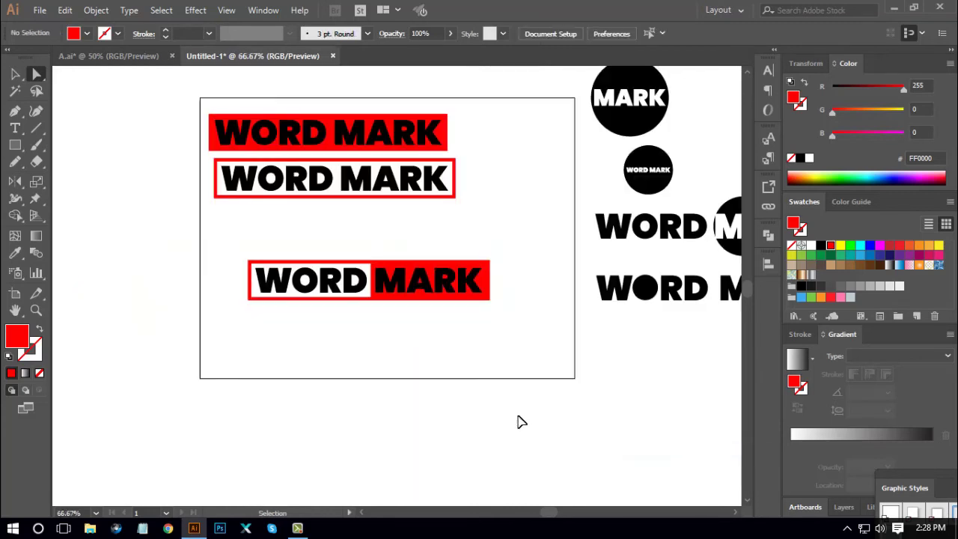
key(ctrl+plus)
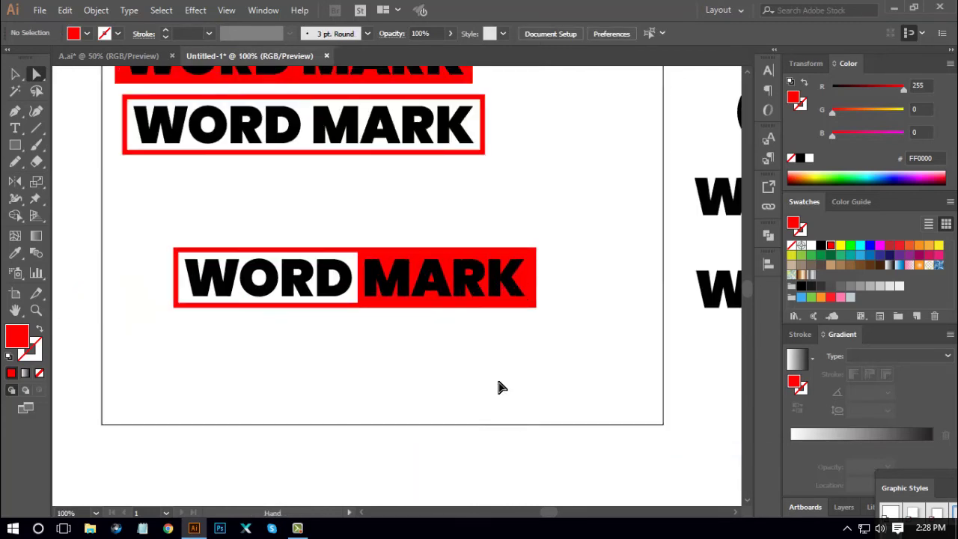
key(ctrl+plus)
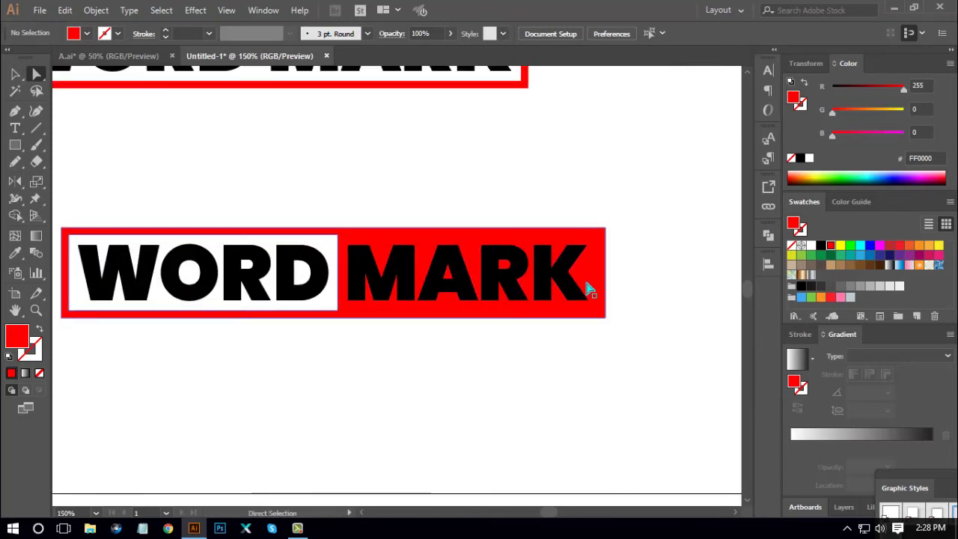
drag(606, 283, 602, 285)
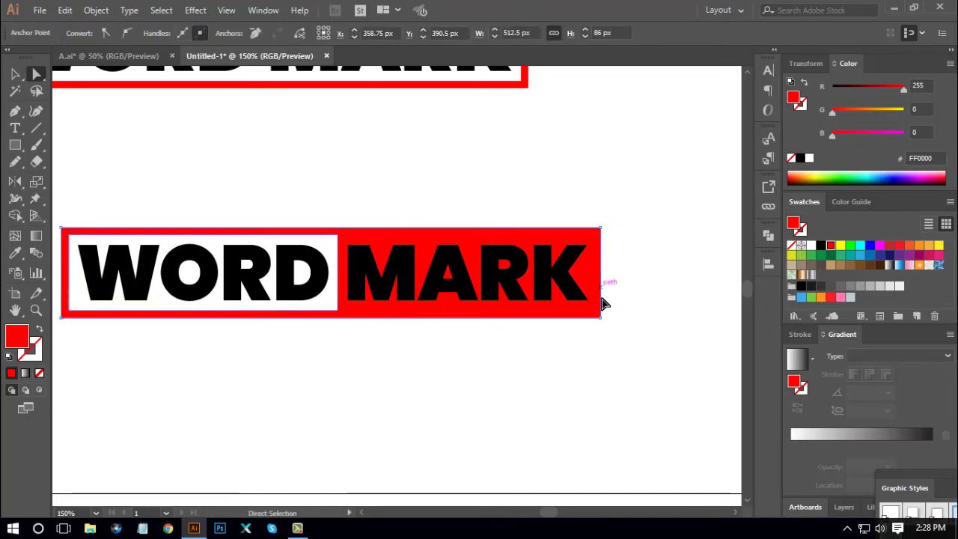
click(588, 382)
- Alt-drag a copy of the half-red WORD MARK up above the original
key(ctrl+minus)
key(ctrl+minus)
key(ctrl+minus)
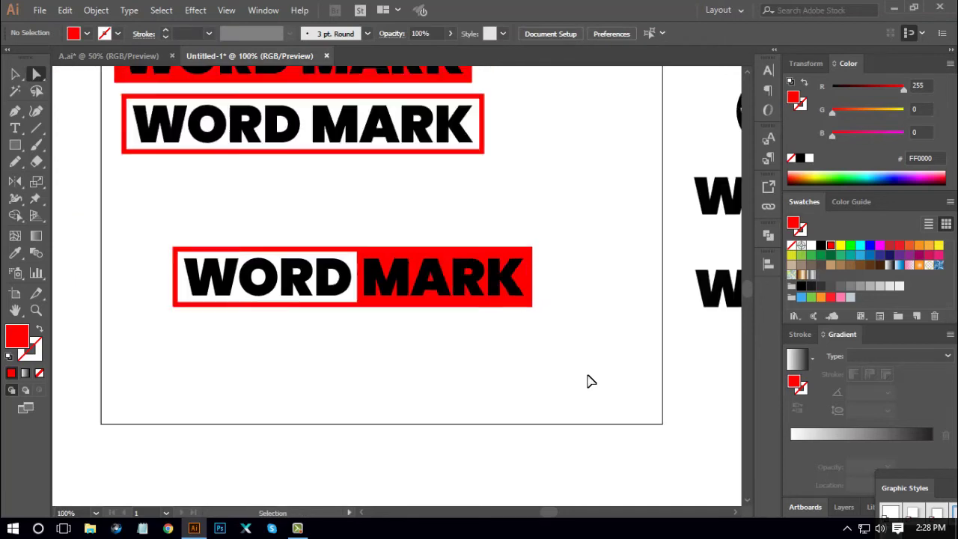
key(ctrl+plus)
drag(485, 345, 511, 337)
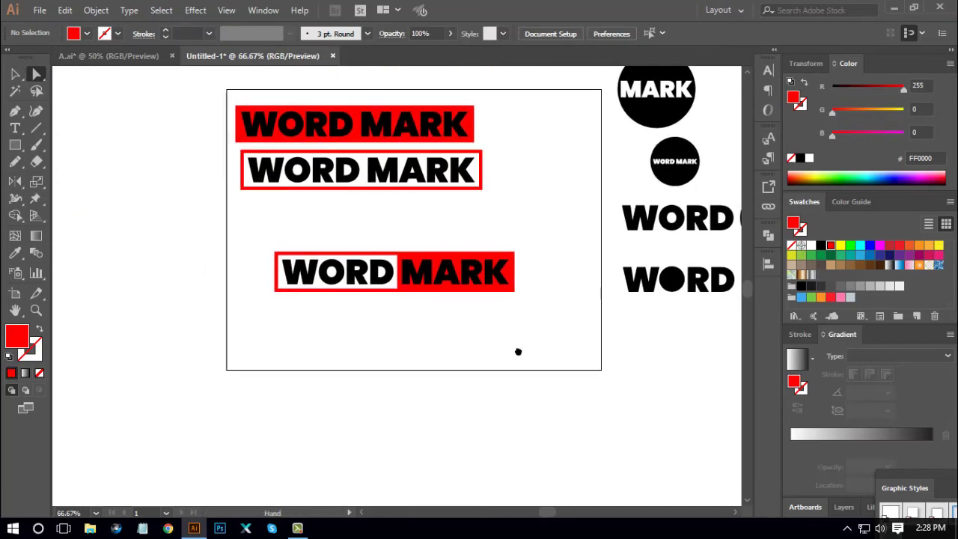
click(15, 74)
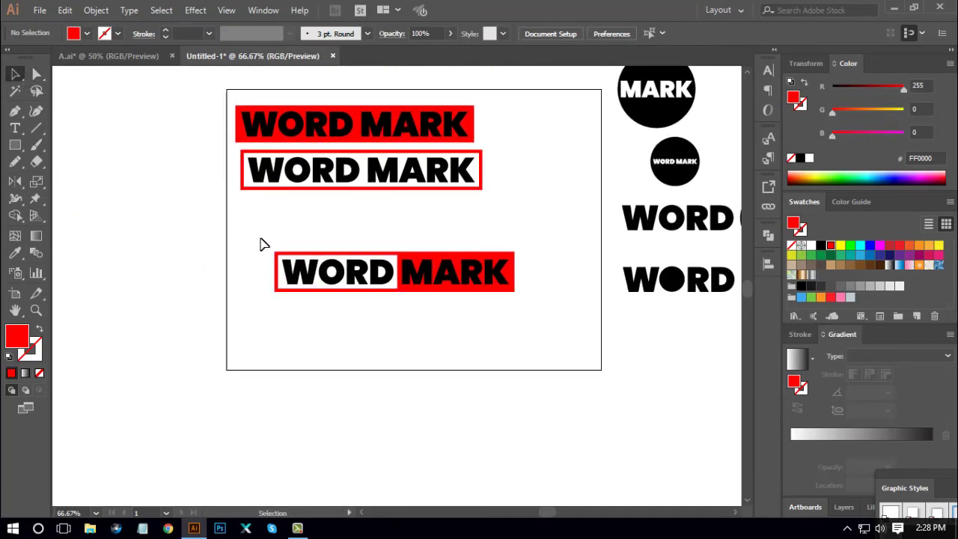
drag(241, 232, 557, 319)
drag(470, 279, 438, 234)
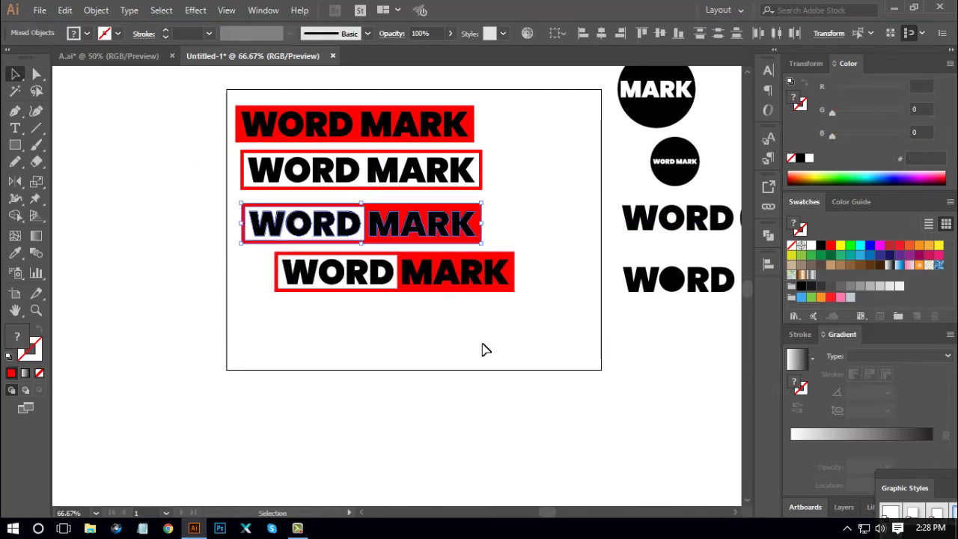
- Try knocking MARK out of the red box with Minus Front, then undo it
click(485, 352)
key(ctrl+equal)
key(ctrl+equal)
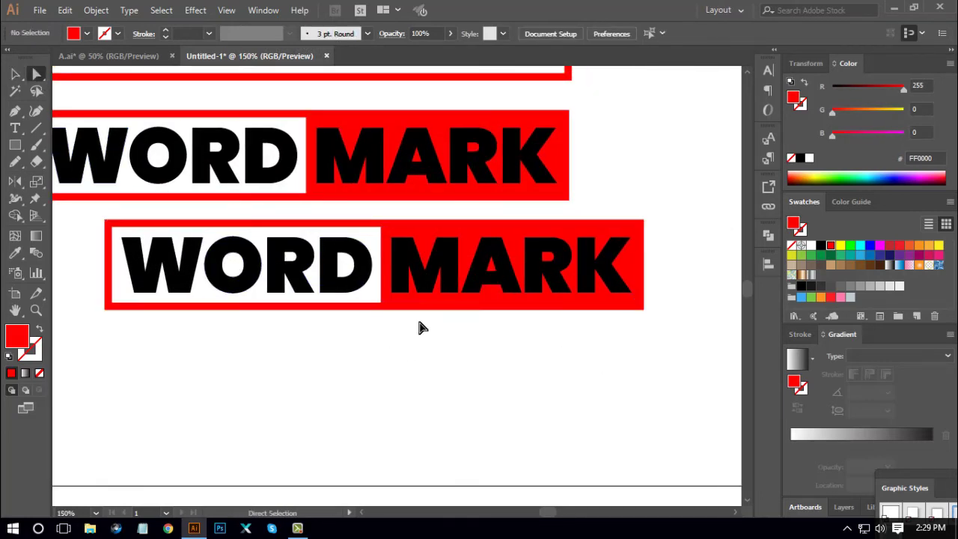
drag(390, 333, 685, 258)
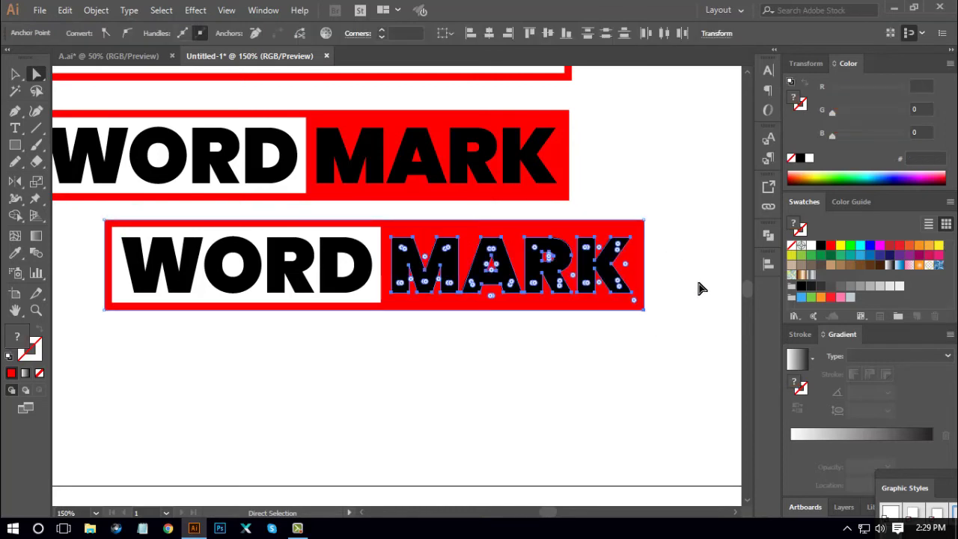
click(769, 235)
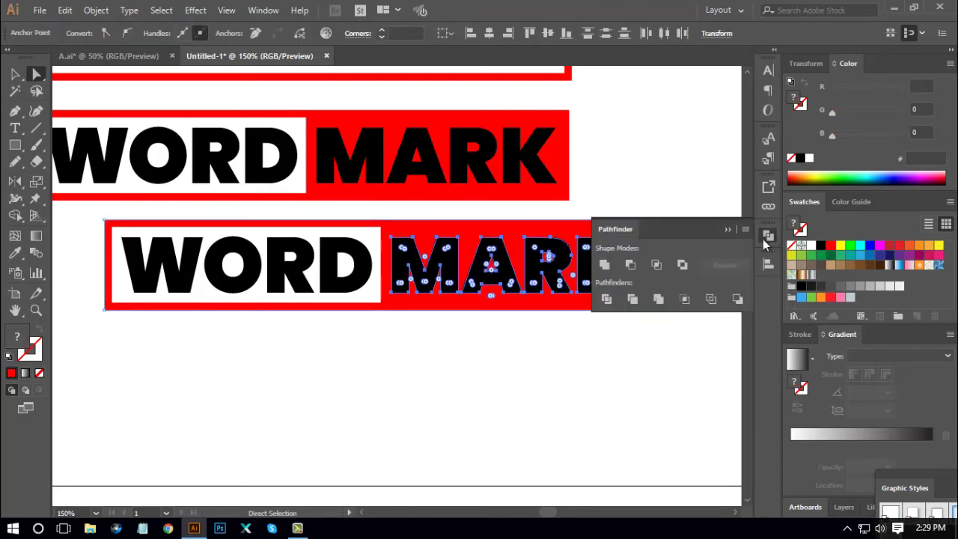
click(632, 264)
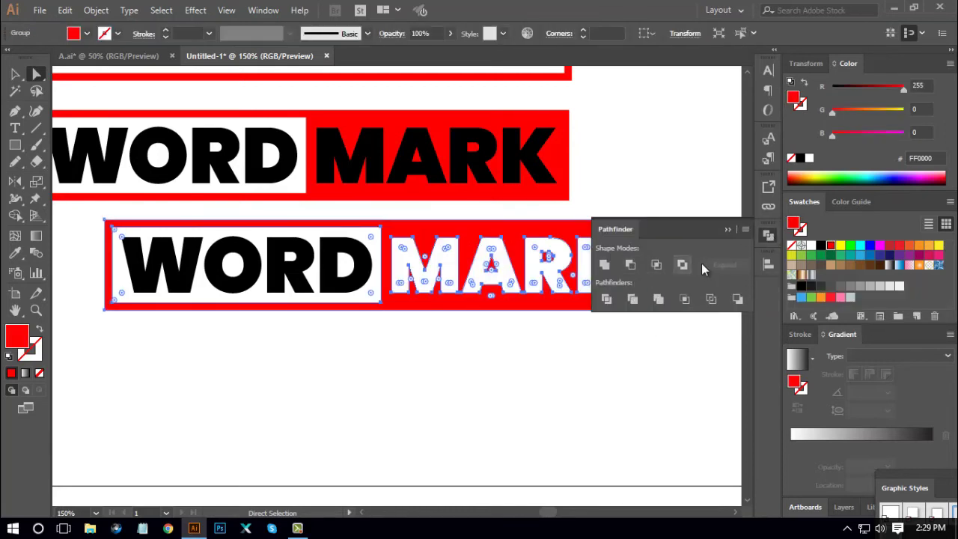
click(768, 234)
click(618, 370)
drag(551, 387, 566, 376)
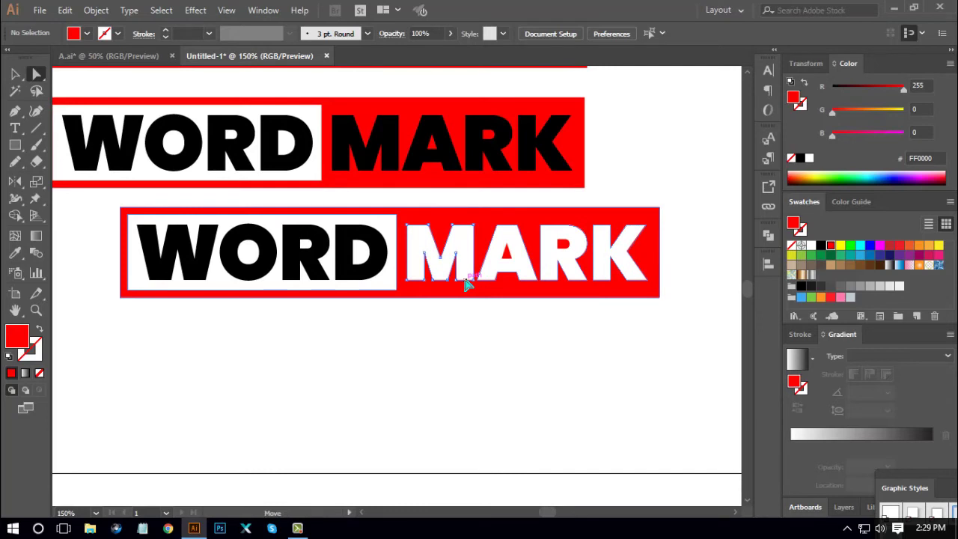
click(465, 284)
click(514, 389)
key(ctrl+z)
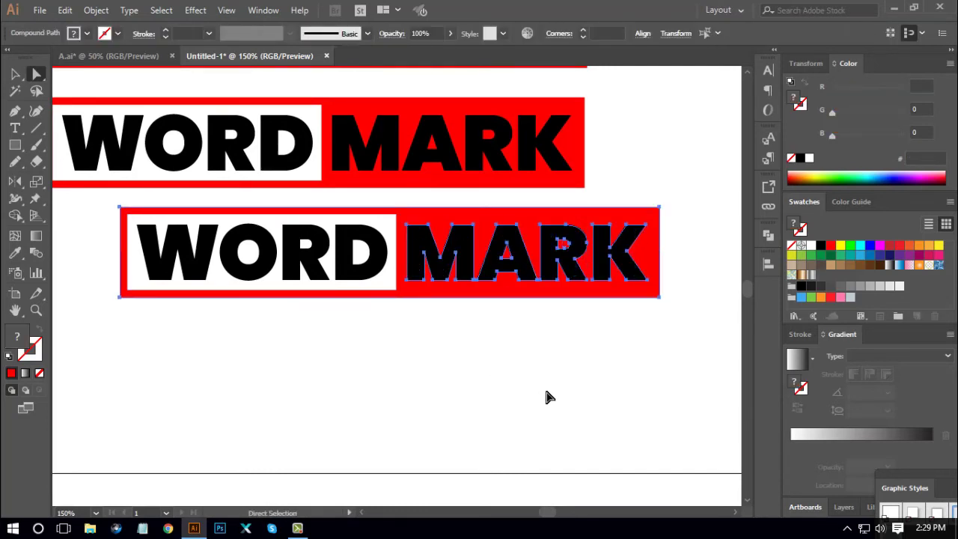
click(553, 396)
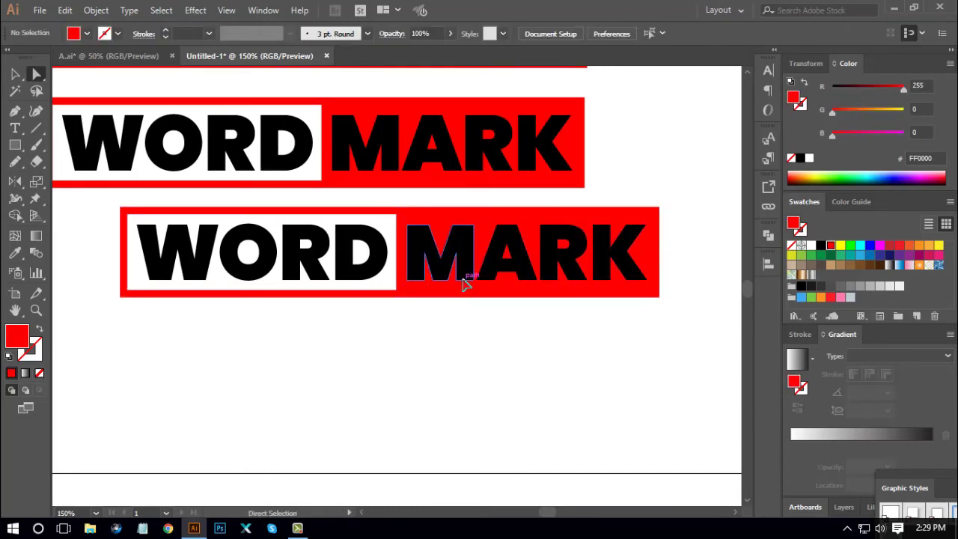
- Extend the M's stem below the box, then reapply Minus Front to knock MARK out white
drag(462, 286, 460, 328)
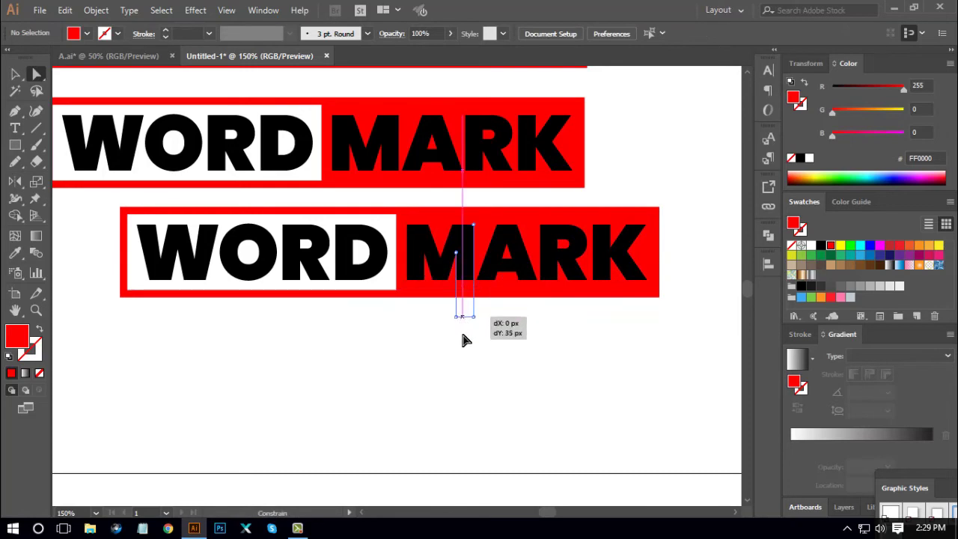
click(484, 375)
drag(546, 298, 733, 265)
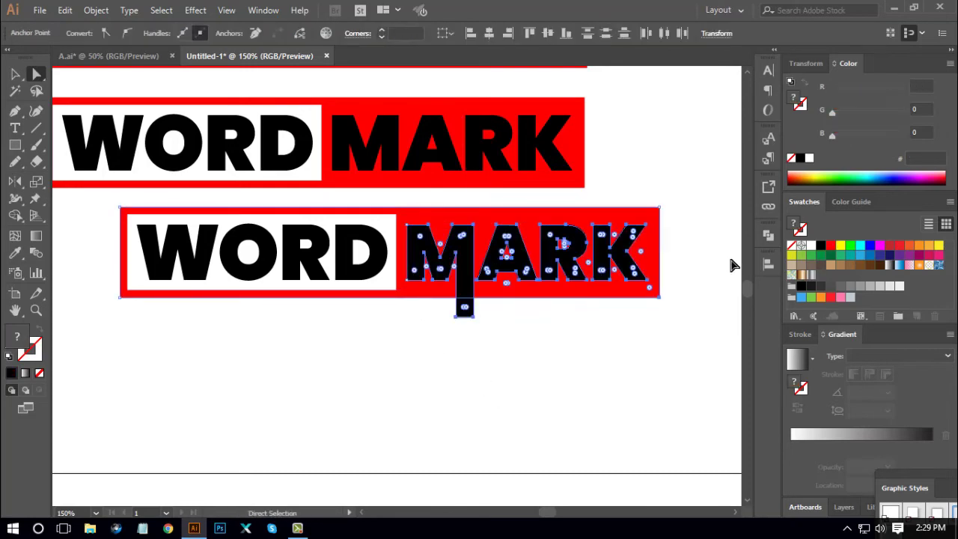
click(769, 236)
click(631, 265)
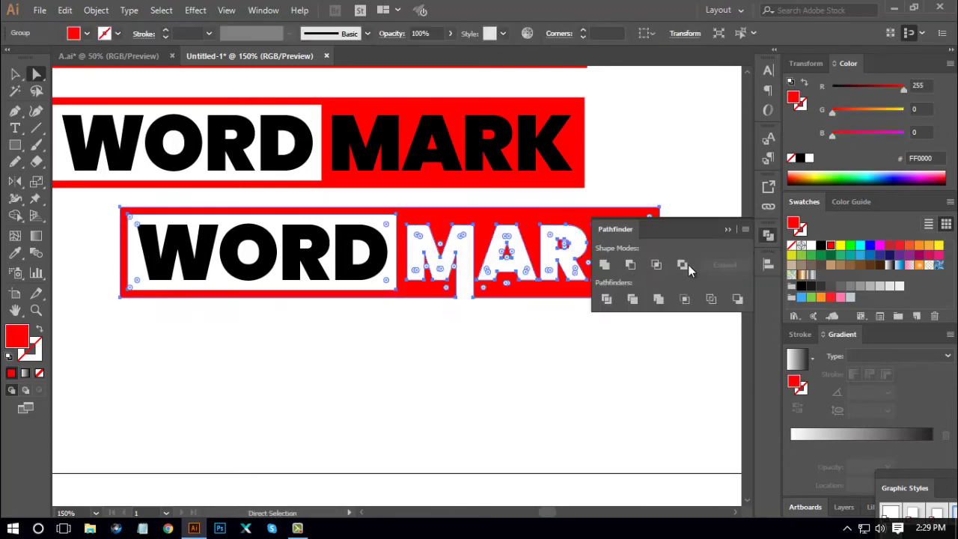
click(760, 241)
click(650, 338)
scroll(603, 364, down, 1)
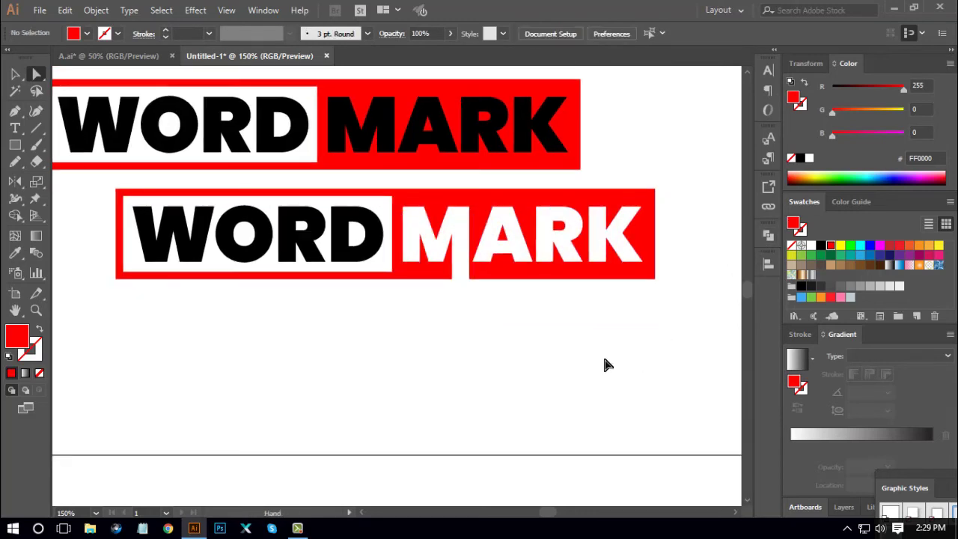
- Add an anchor on the red box's bottom edge beside the M and drag it down into a pointed notch
click(15, 113)
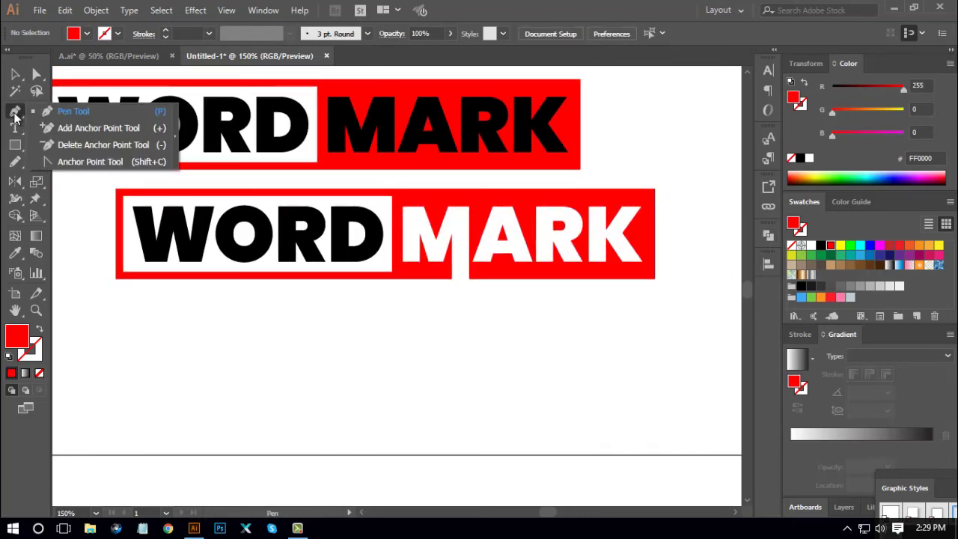
click(65, 130)
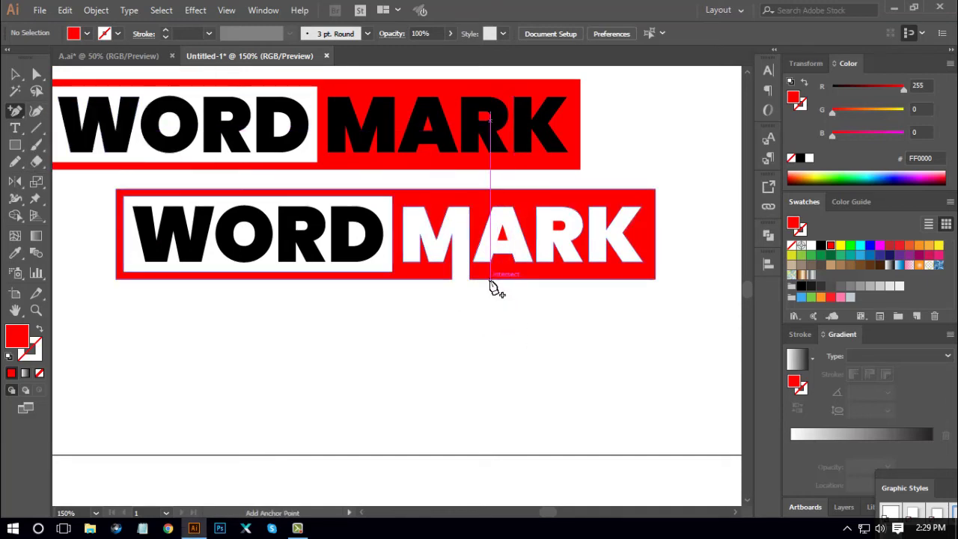
click(491, 280)
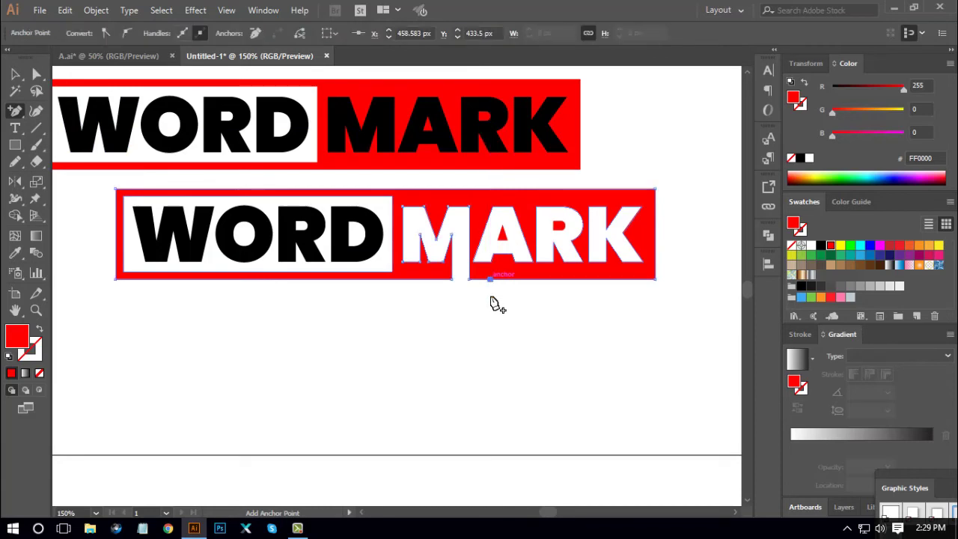
click(36, 75)
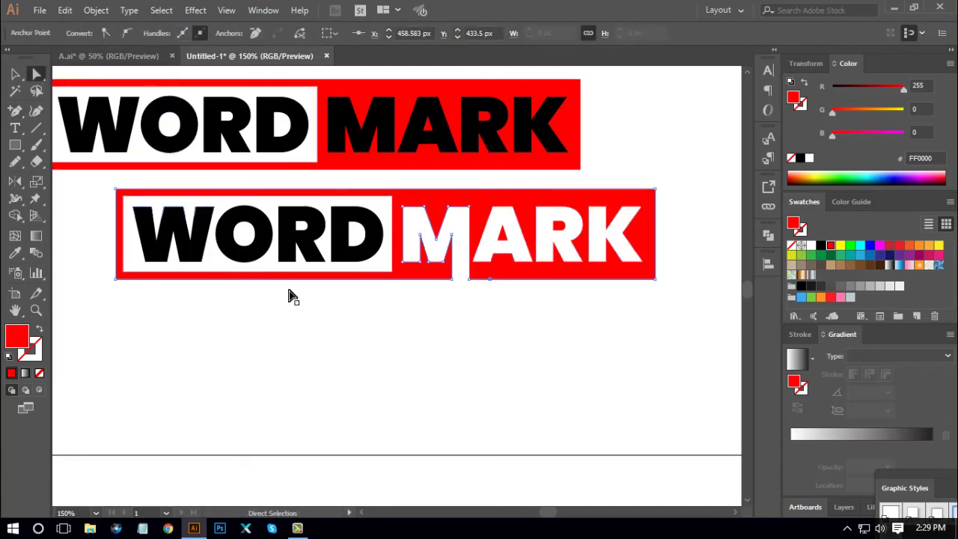
click(482, 347)
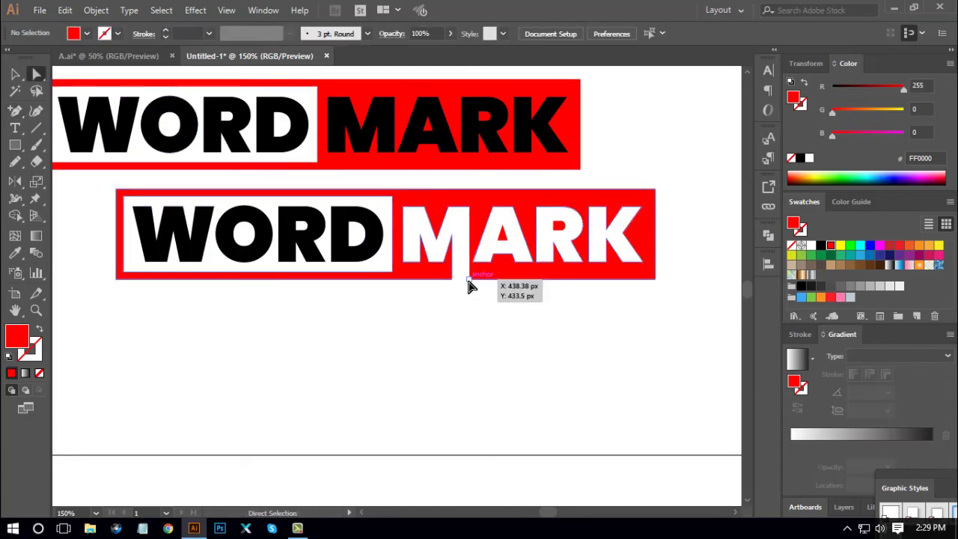
drag(469, 283, 473, 302)
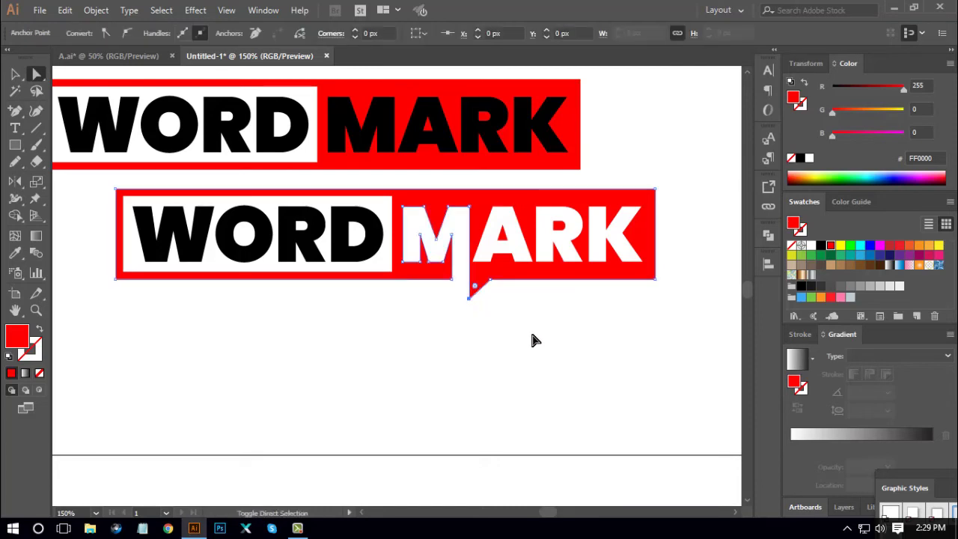
click(492, 288)
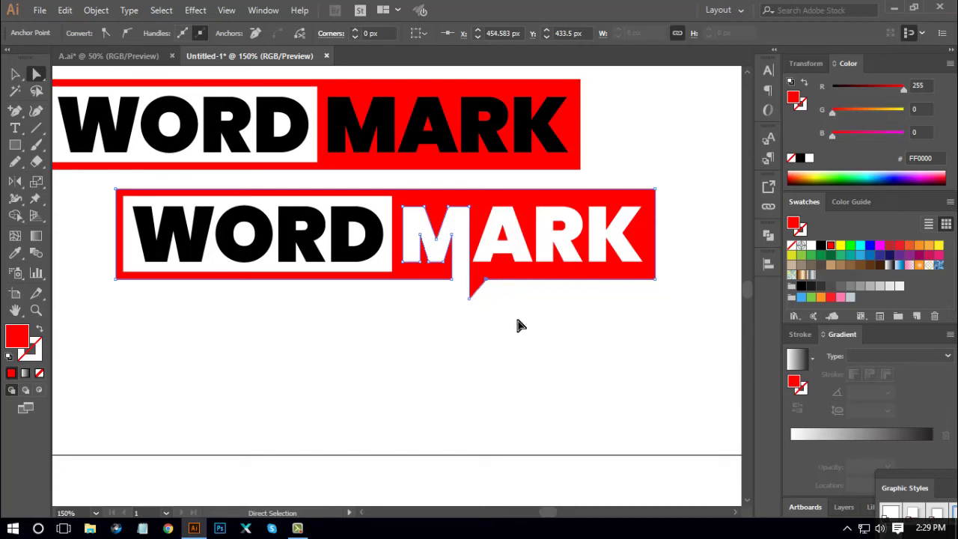
click(520, 324)
click(473, 301)
click(538, 343)
- Move the notched white-MARK wordmark off the artboard to the left
key(ctrl+minus)
key(ctrl+minus)
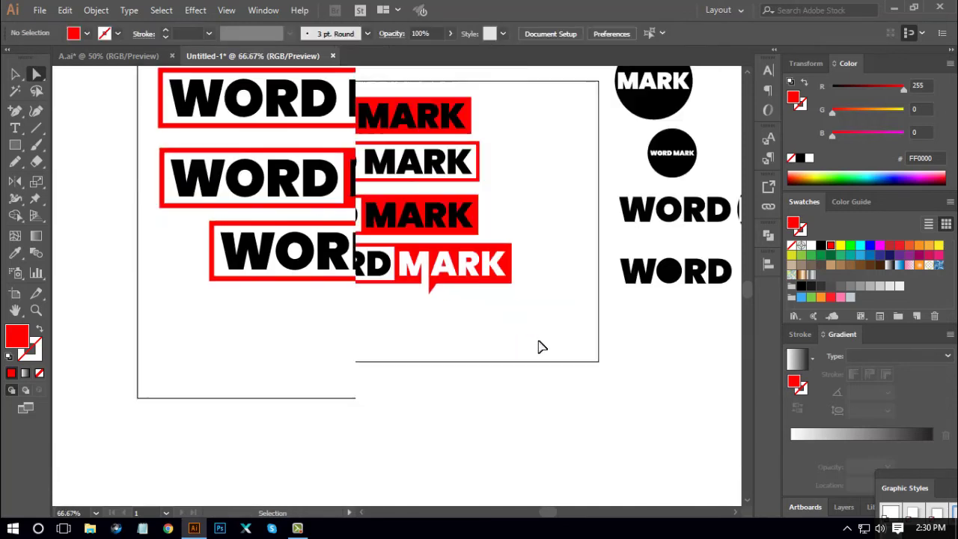
drag(516, 340, 518, 350)
key(v)
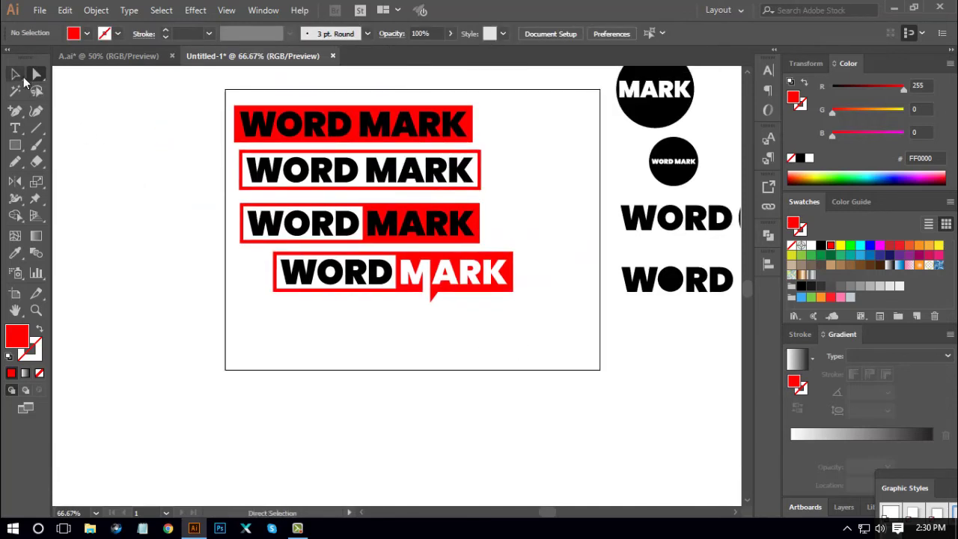
drag(226, 319, 552, 308)
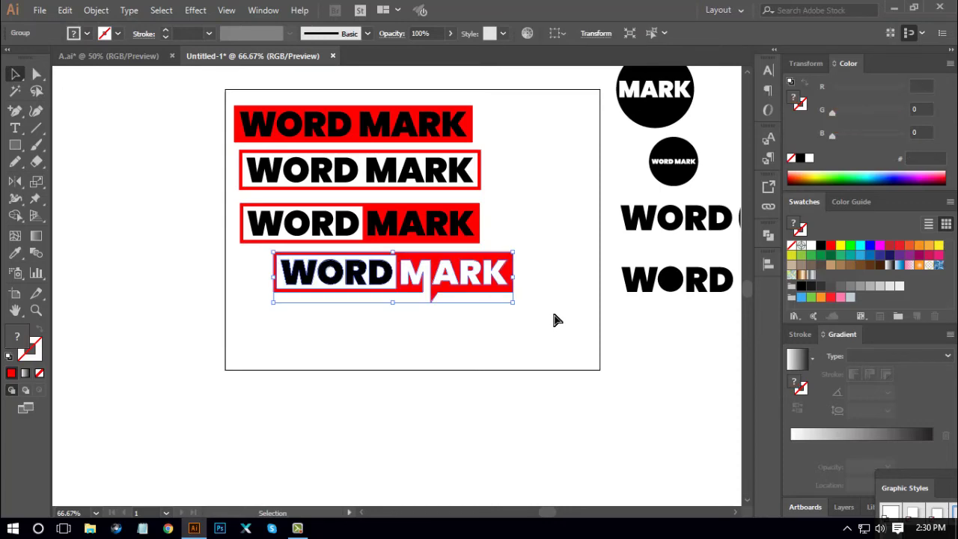
key(a)
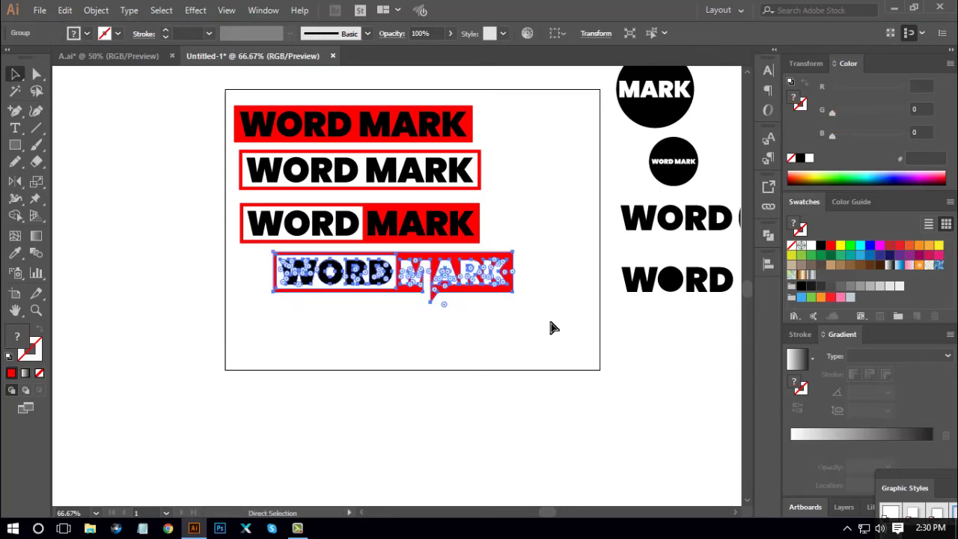
click(522, 314)
key(v)
drag(506, 267, 214, 145)
- Alt-drag a copy of the half-red WORD MARK below the original
drag(450, 324, 471, 330)
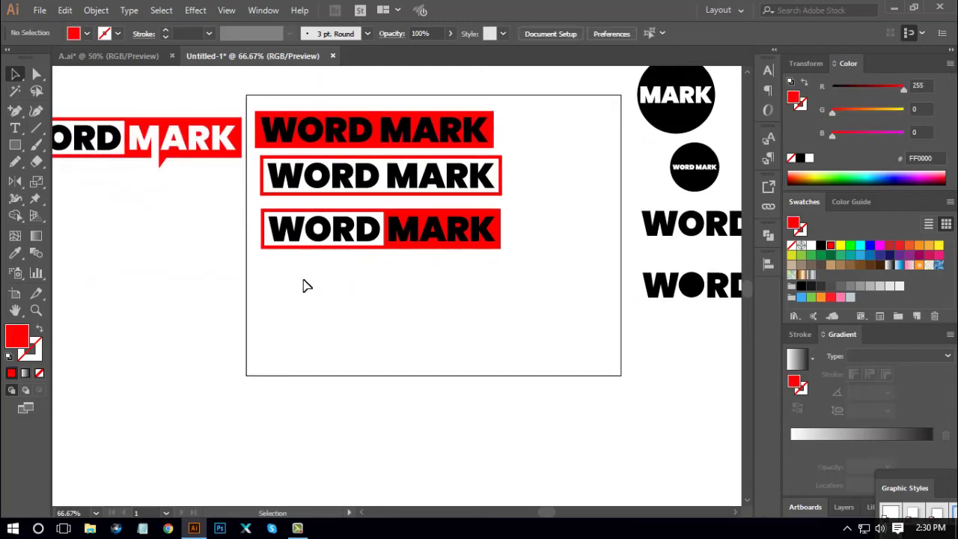
drag(271, 269, 497, 244)
drag(485, 236, 500, 311)
click(557, 378)
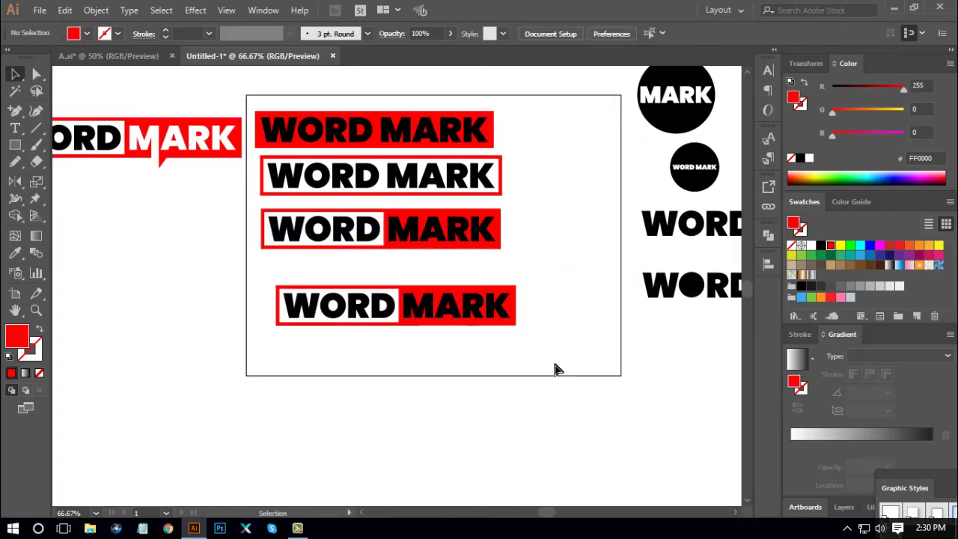
key(ctrl+plus)
key(ctrl+plus)
drag(524, 402, 532, 348)
- Erase the left side of the new copy's red frame around WORD
click(442, 298)
click(449, 358)
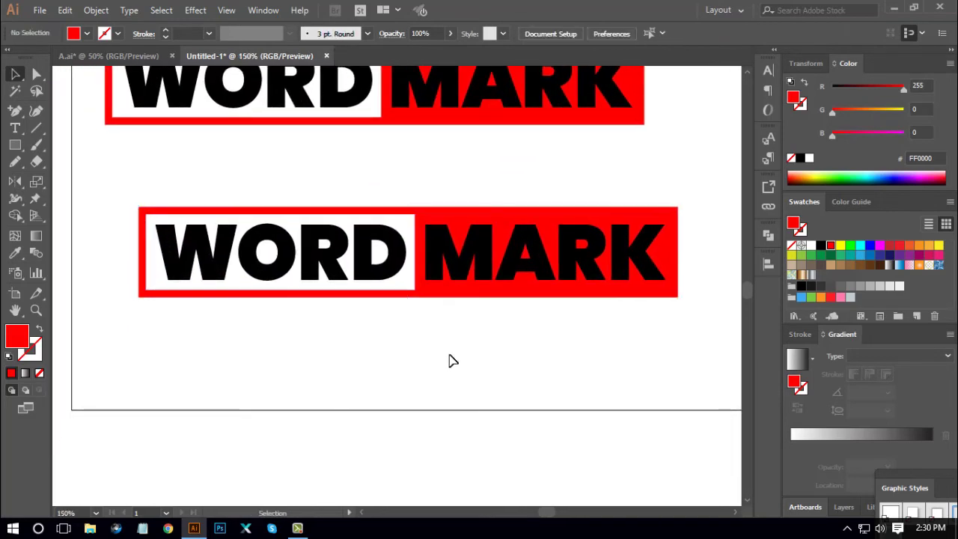
drag(444, 356, 492, 354)
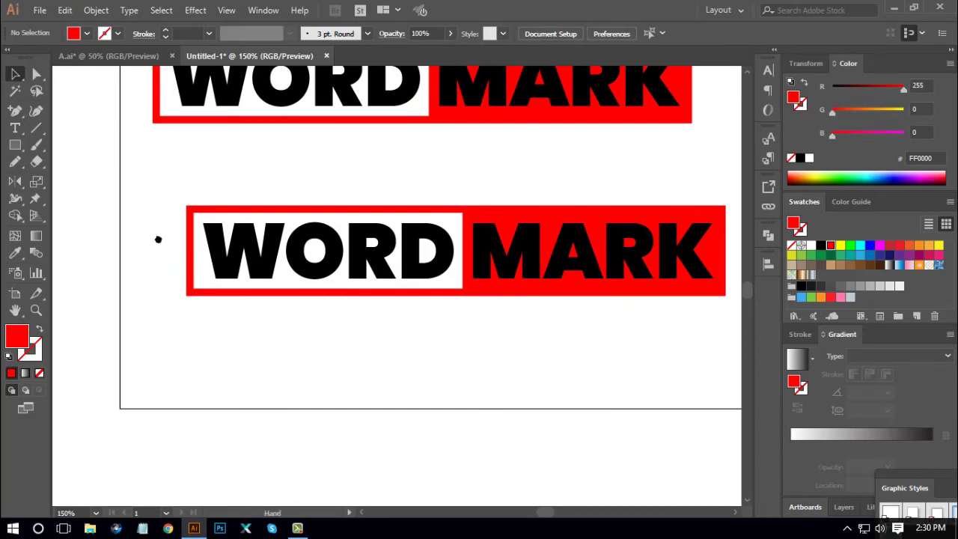
drag(157, 240, 202, 238)
click(37, 160)
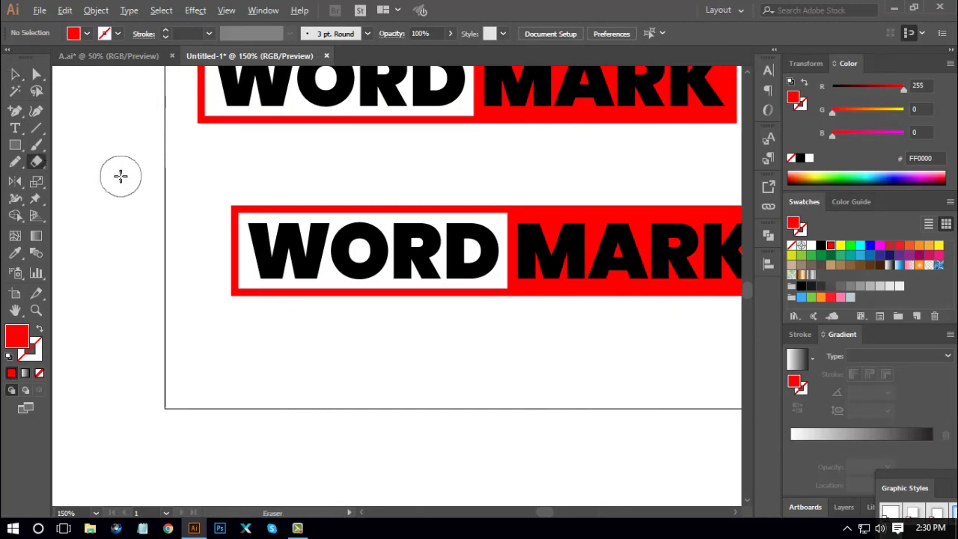
click(36, 74)
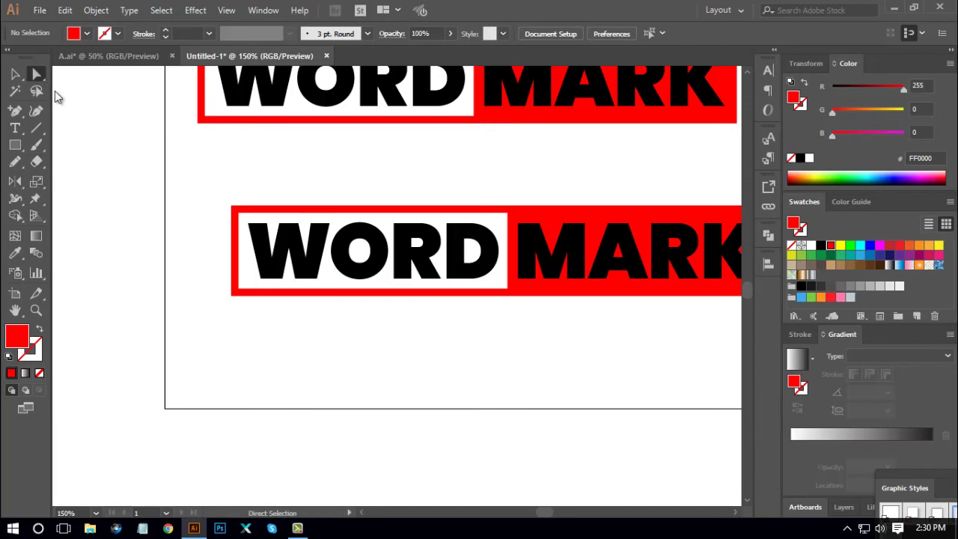
click(252, 295)
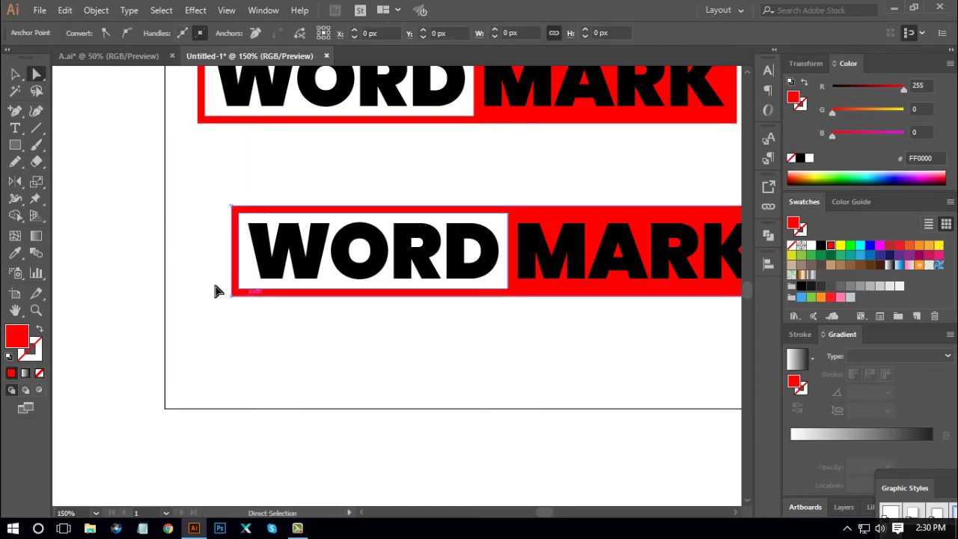
click(36, 161)
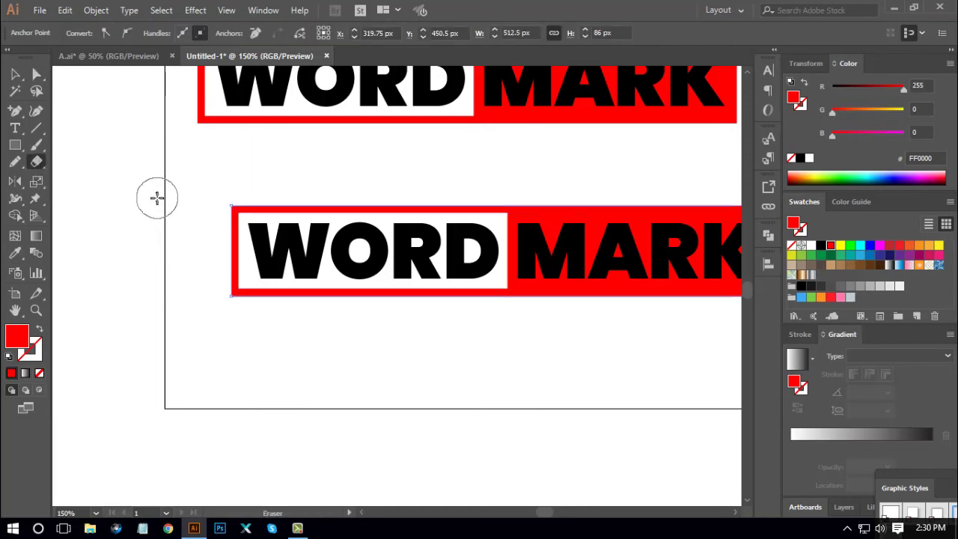
mouse_move(143, 180)
mouse_down()
mouse_move(210, 327)
mouse_move(247, 358)
mouse_up()
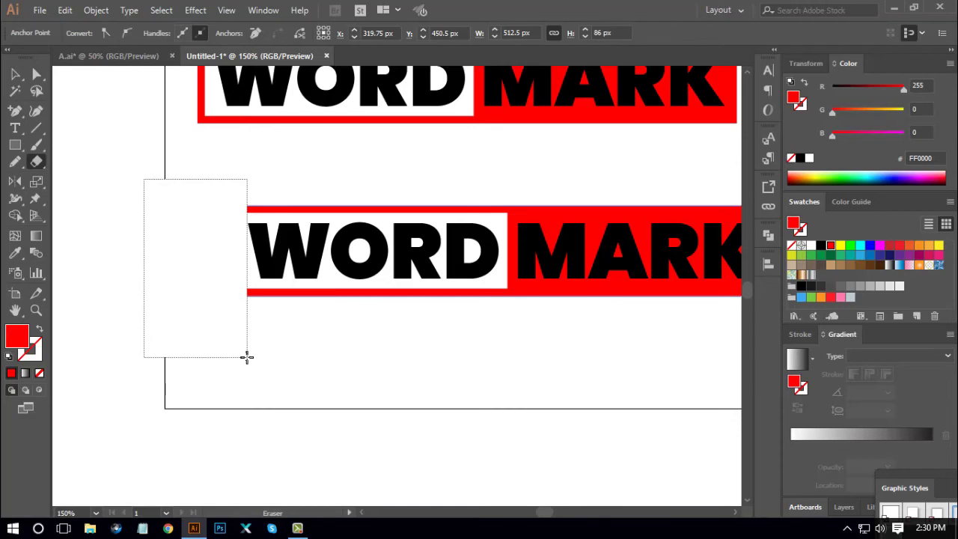
drag(247, 357, 247, 357)
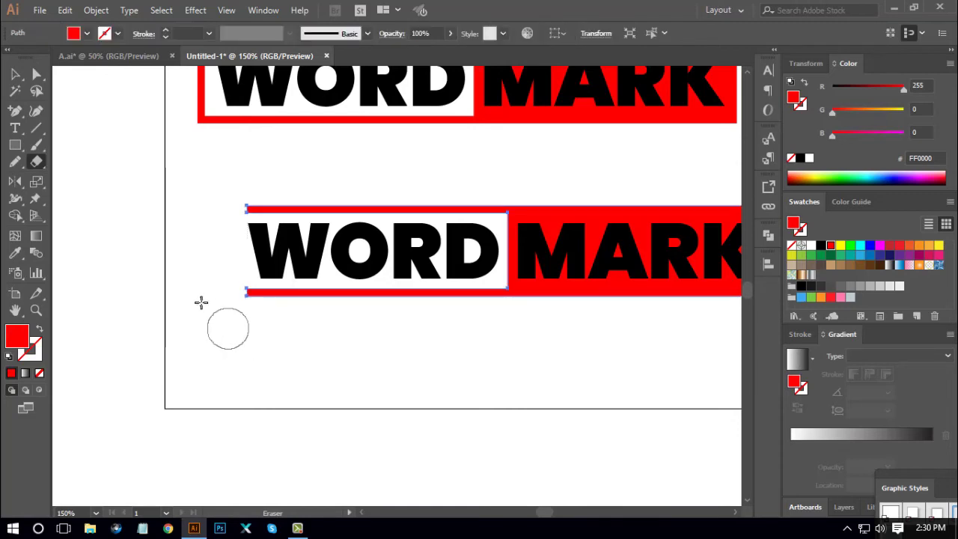
click(36, 73)
click(213, 278)
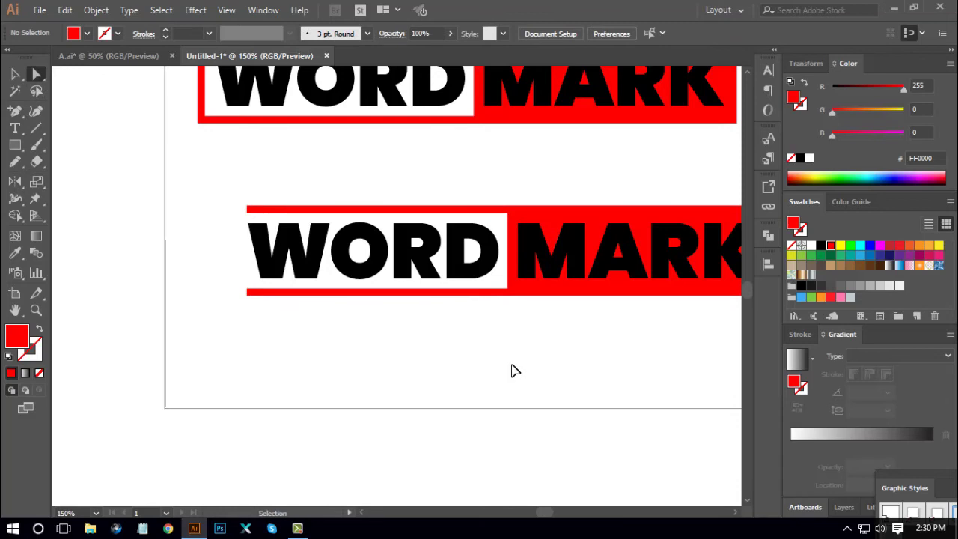
- Erase a vertical strip of the frame where WORD meets MARK with a smaller eraser
key(ctrl+equal)
drag(595, 379, 560, 379)
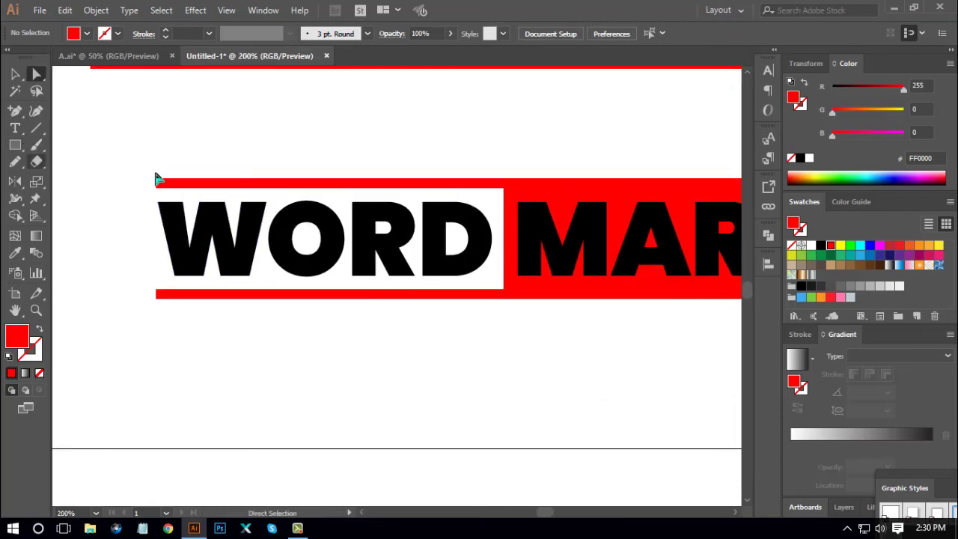
drag(155, 180, 520, 192)
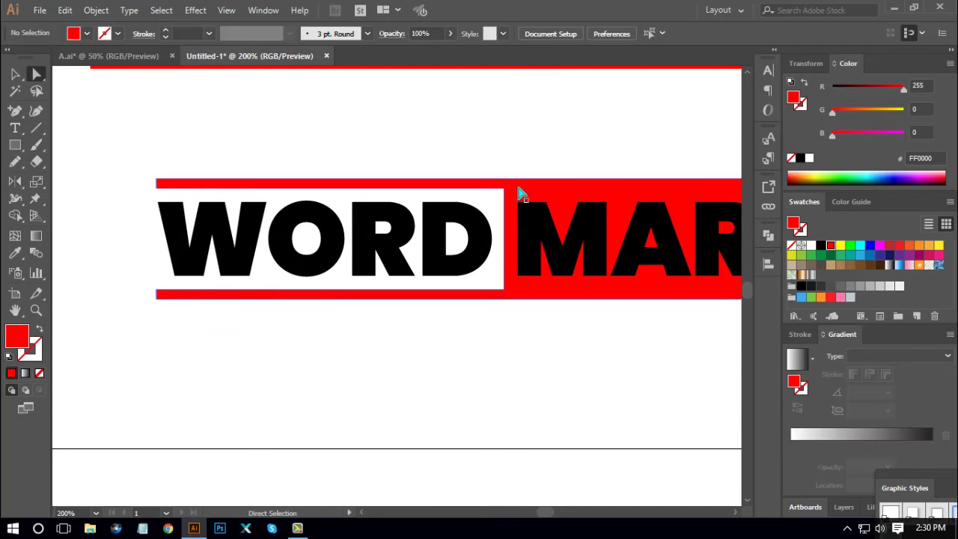
click(38, 161)
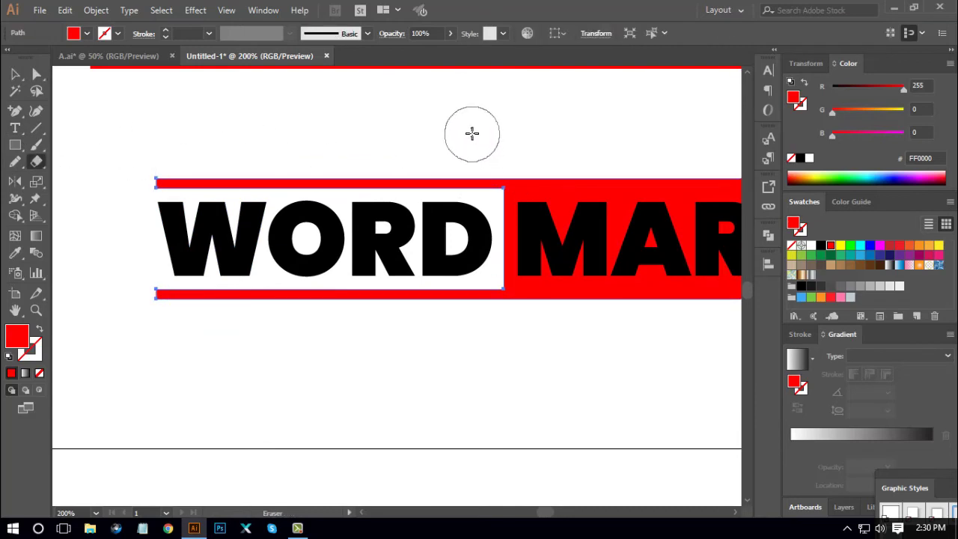
key(bracketleft)
key(bracketleft)
key(bracketleft)
key(bracketleft)
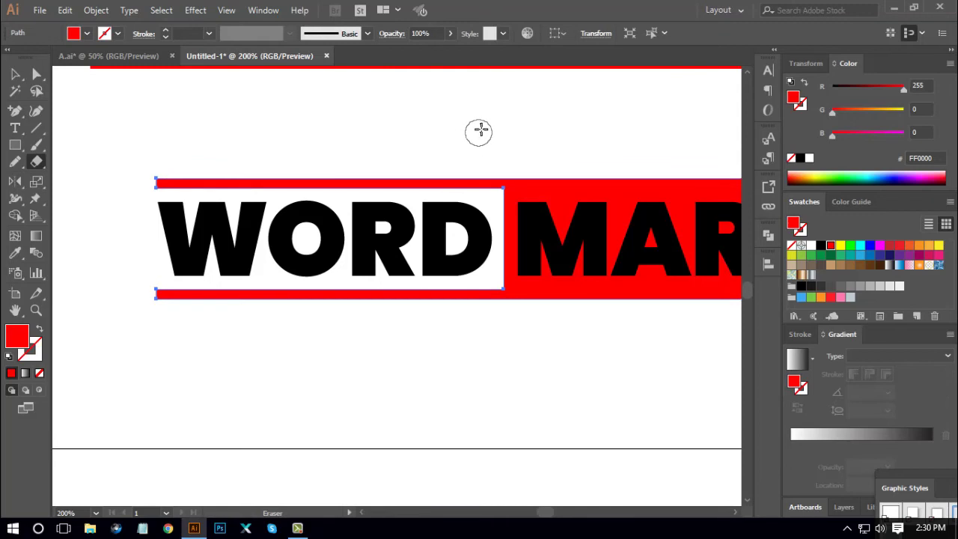
drag(484, 111, 493, 132)
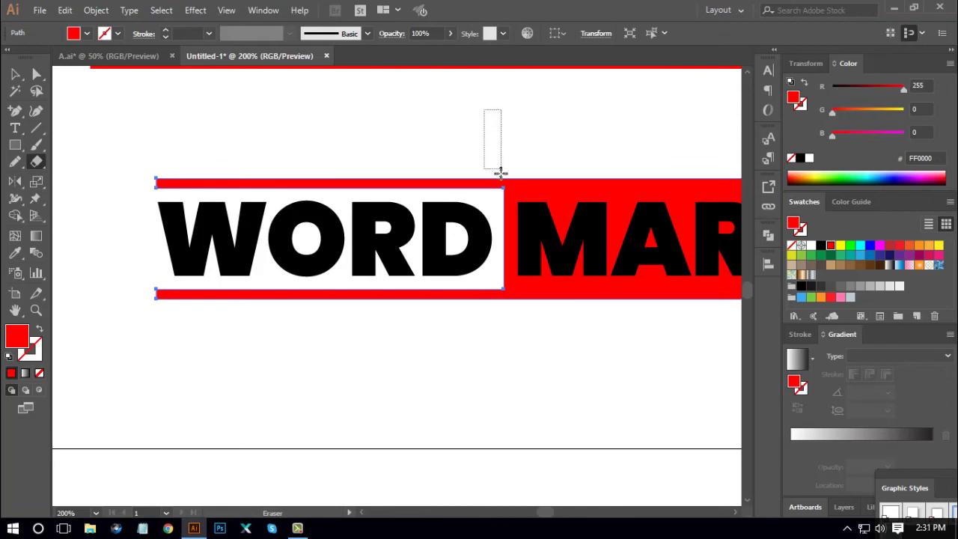
mouse_move(500, 172)
mouse_down()
mouse_move(507, 198)
mouse_move(495, 150)
mouse_up()
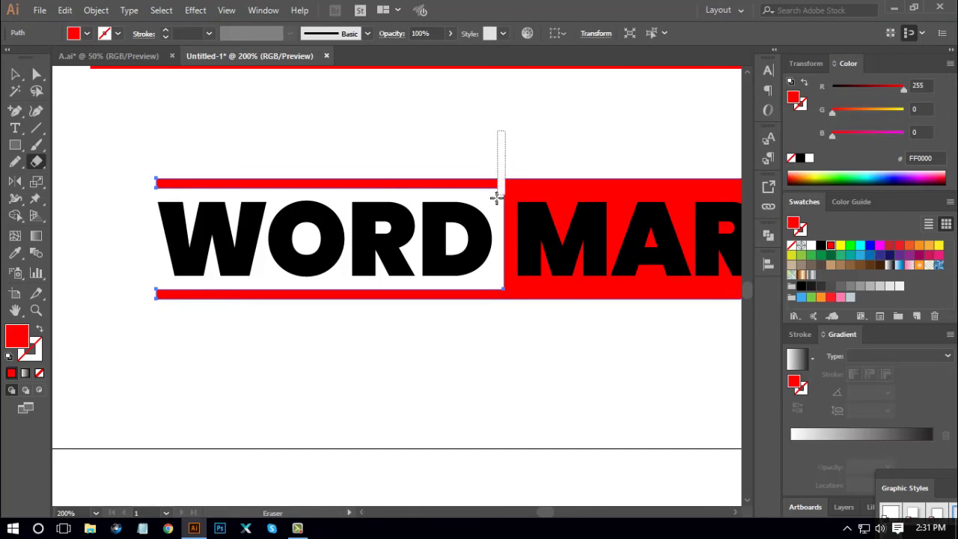
drag(498, 197, 498, 228)
drag(497, 302, 493, 327)
click(15, 74)
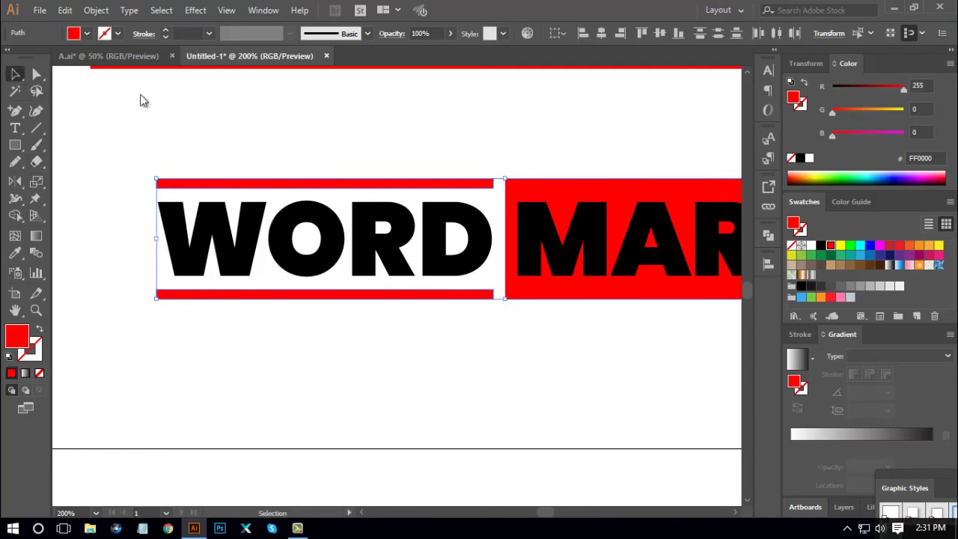
click(488, 334)
- Move a spare wordmark off the artboard and copy the plain black WORD MARK into empty space
key(ctrl+minus)
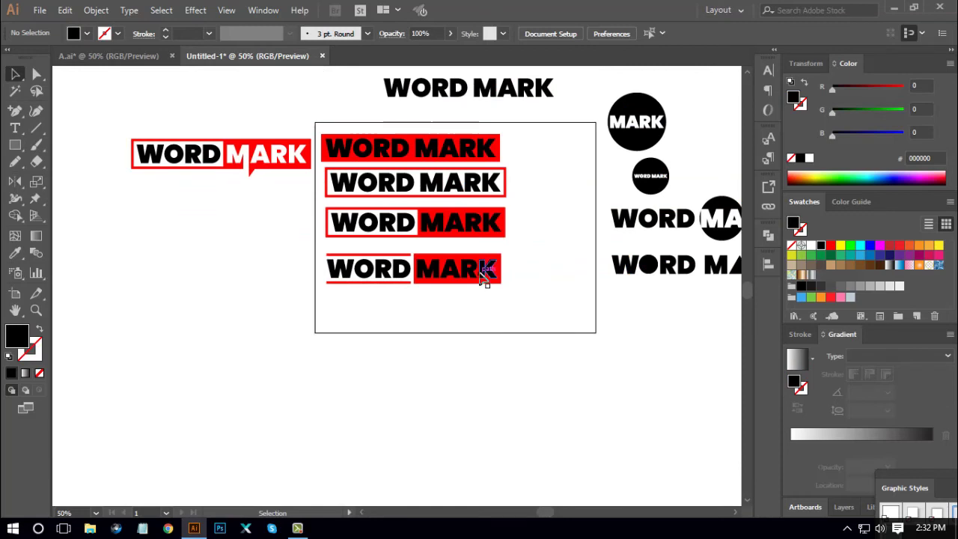
drag(439, 280, 283, 218)
click(531, 297)
click(460, 159)
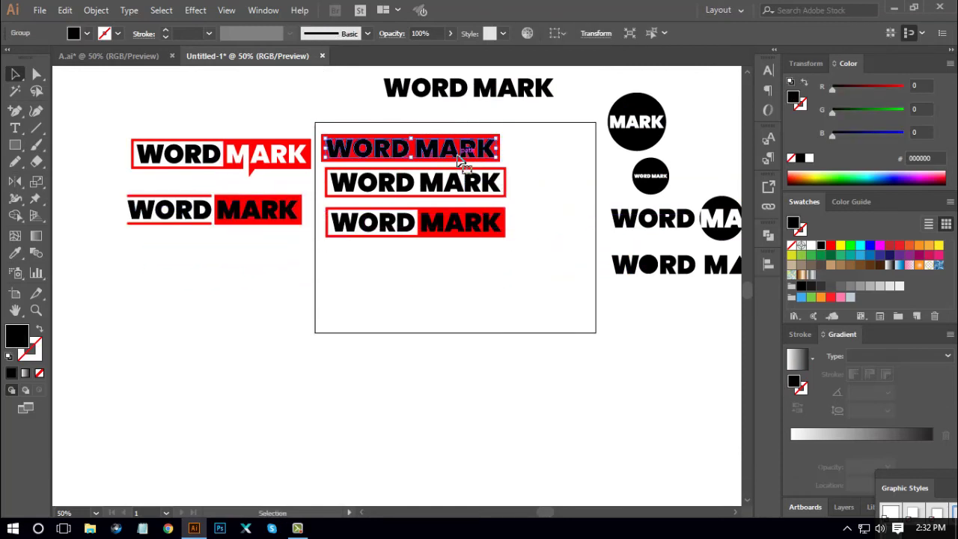
drag(455, 155, 488, 294)
click(530, 332)
key(ctrl+1)
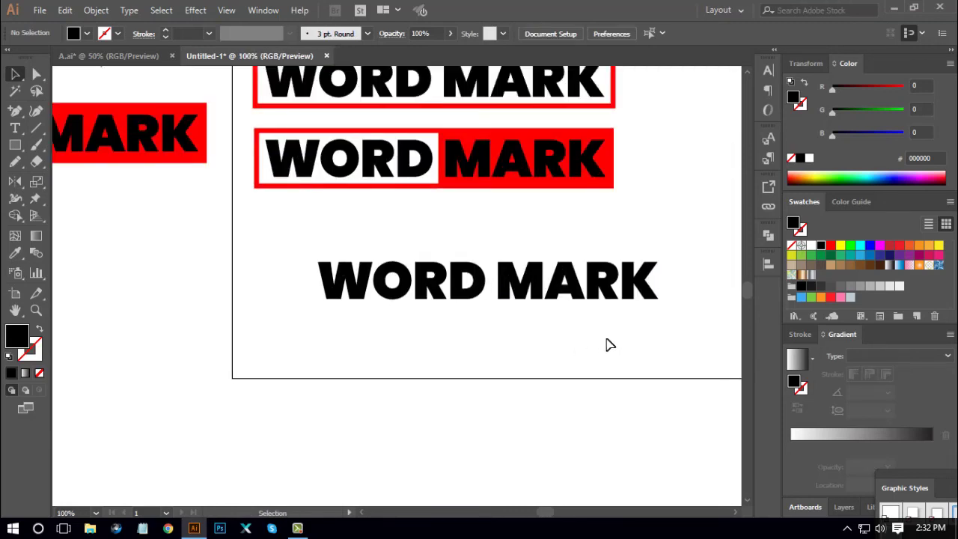
drag(609, 342, 571, 322)
- Draw a vertical line left of WORD MARK, give it a 3 pt stroke, and expand it
click(36, 128)
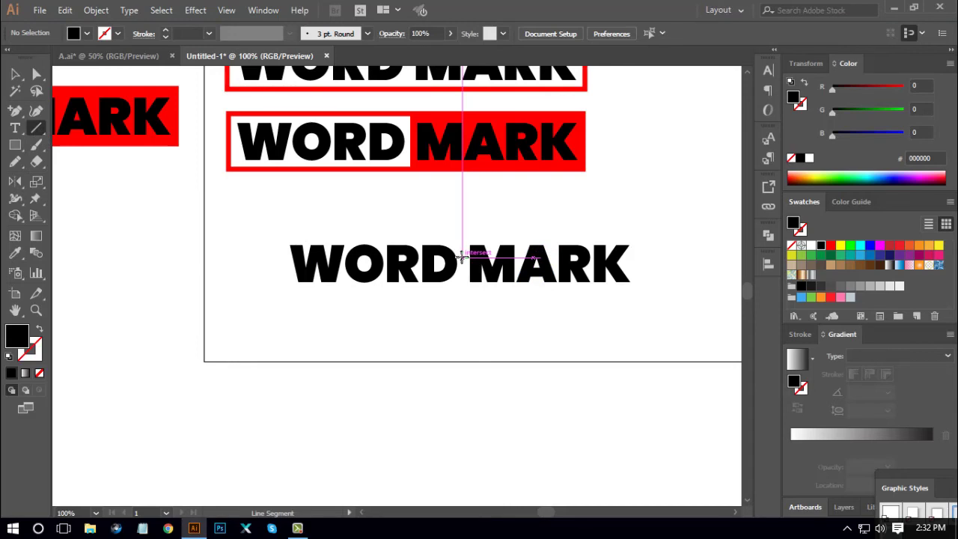
drag(282, 221, 283, 302)
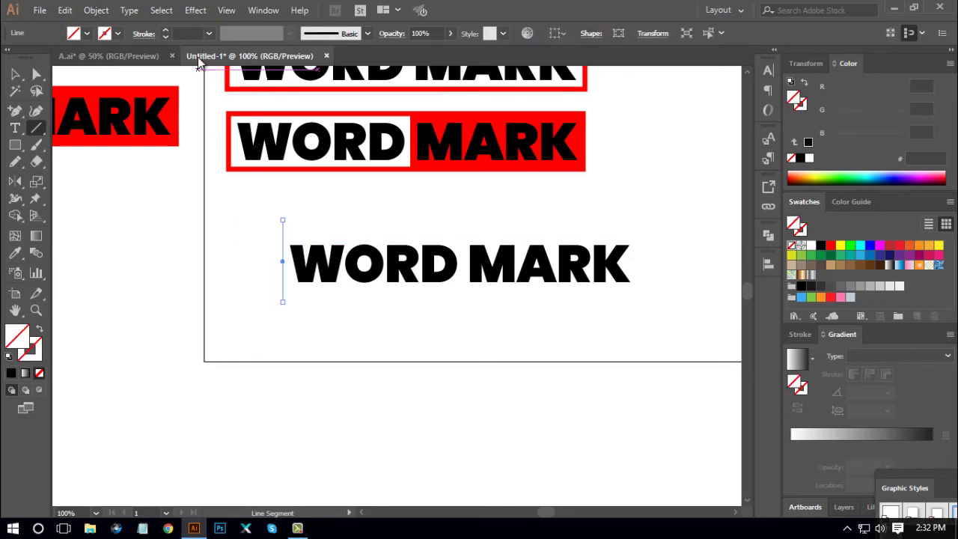
click(189, 32)
text(3)
key(Return)
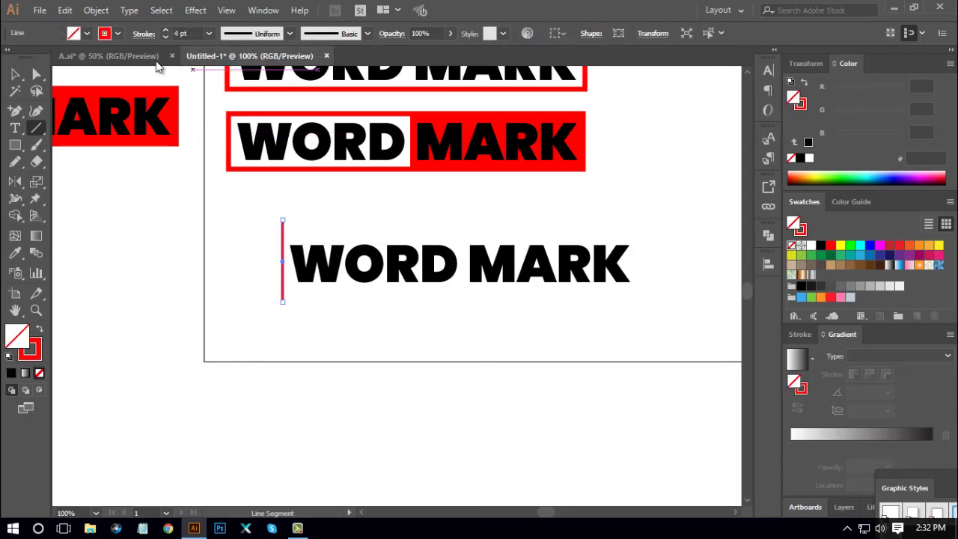
click(96, 9)
click(218, 155)
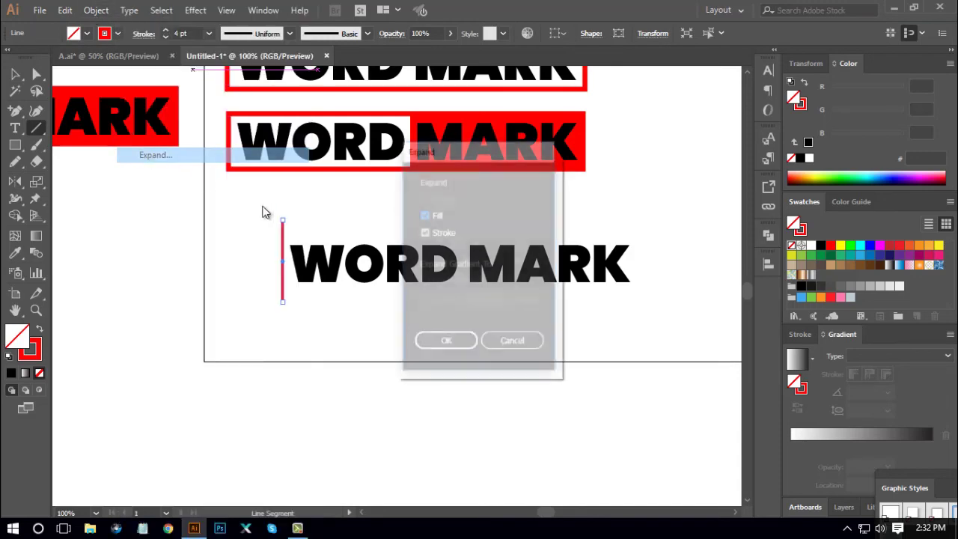
click(446, 341)
- Vertically centre the bar on WORD MARK and fill both black
click(15, 75)
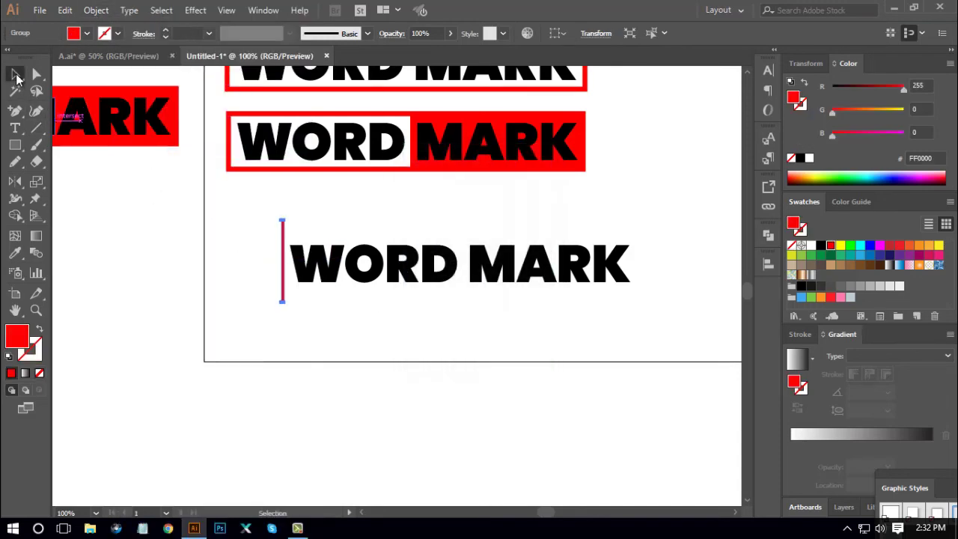
click(215, 244)
drag(214, 223, 483, 322)
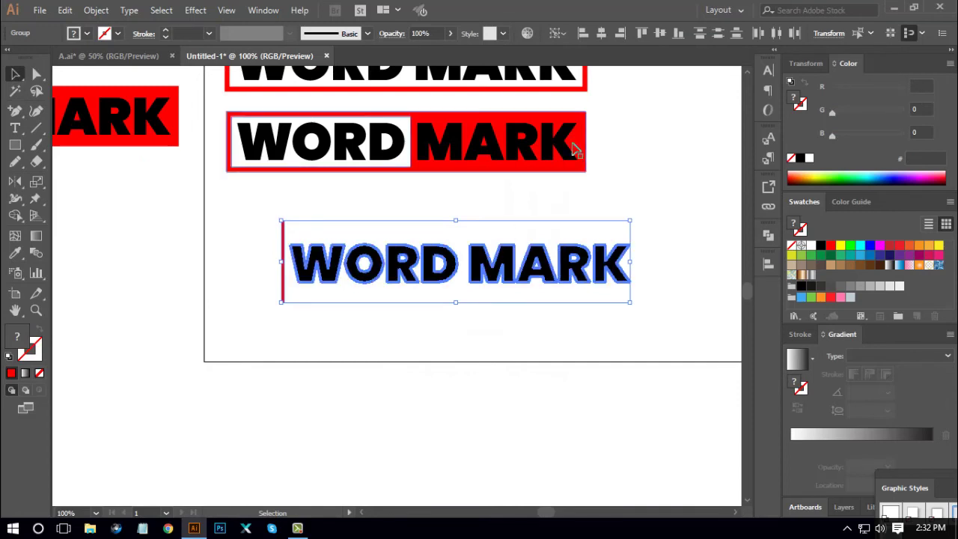
click(659, 35)
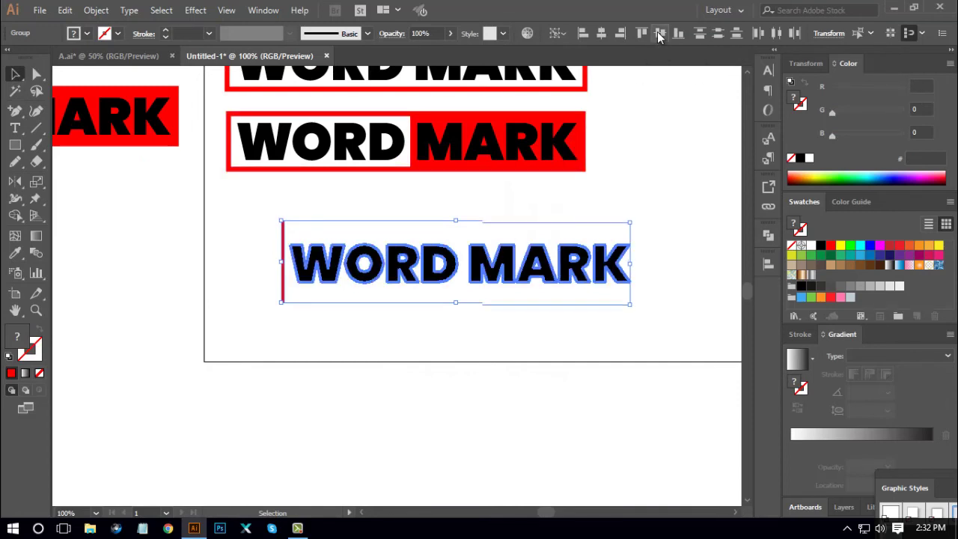
click(293, 305)
drag(249, 252, 692, 296)
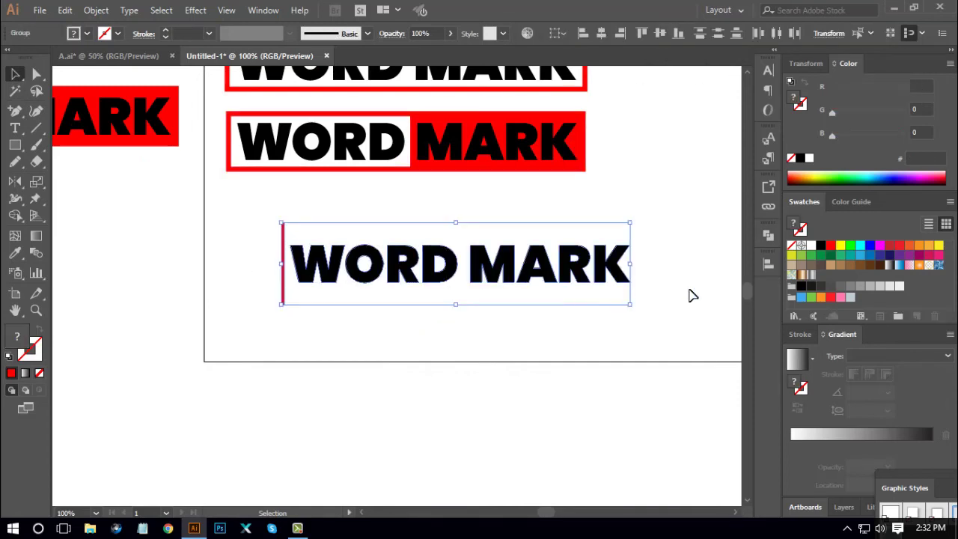
click(802, 288)
click(620, 352)
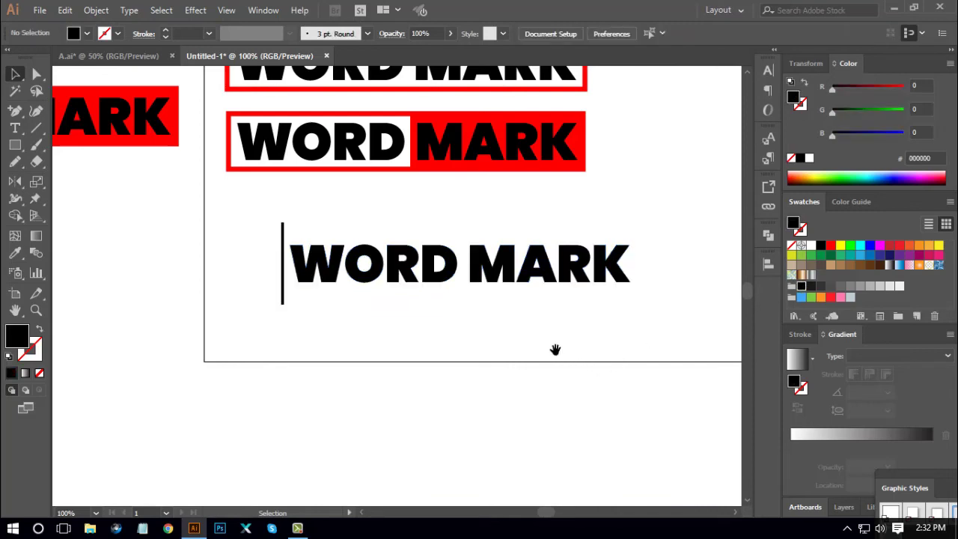
drag(554, 349, 550, 342)
- Move the barred WORD MARK up slightly on the artboard
drag(223, 212, 515, 240)
click(398, 277)
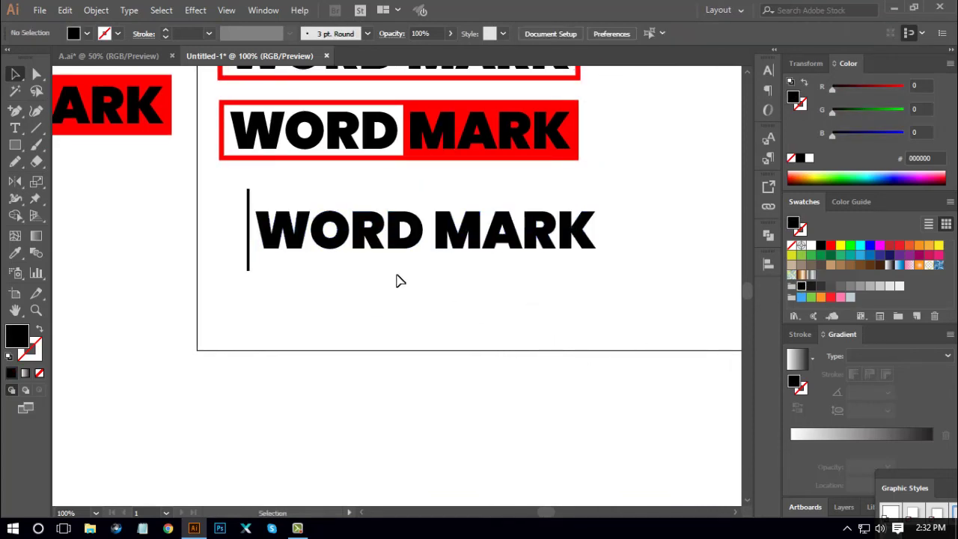
click(253, 231)
click(359, 310)
- Duplicate the barred WORD MARK below and move the copy's vertical bar between WORD and MARK
drag(222, 210, 503, 322)
click(528, 385)
drag(465, 407, 458, 398)
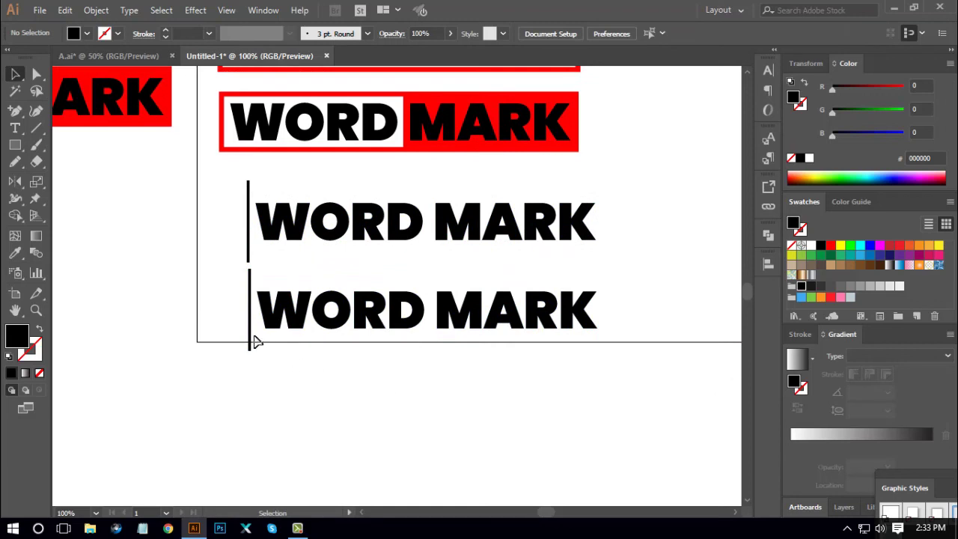
drag(255, 341, 432, 343)
key(Right)
key(Right)
key(Right)
key(Right)
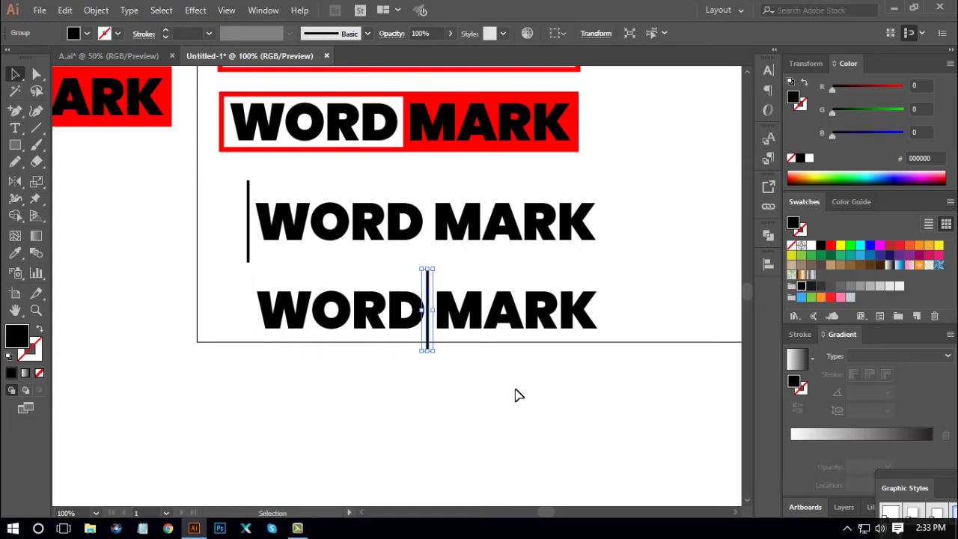
click(517, 394)
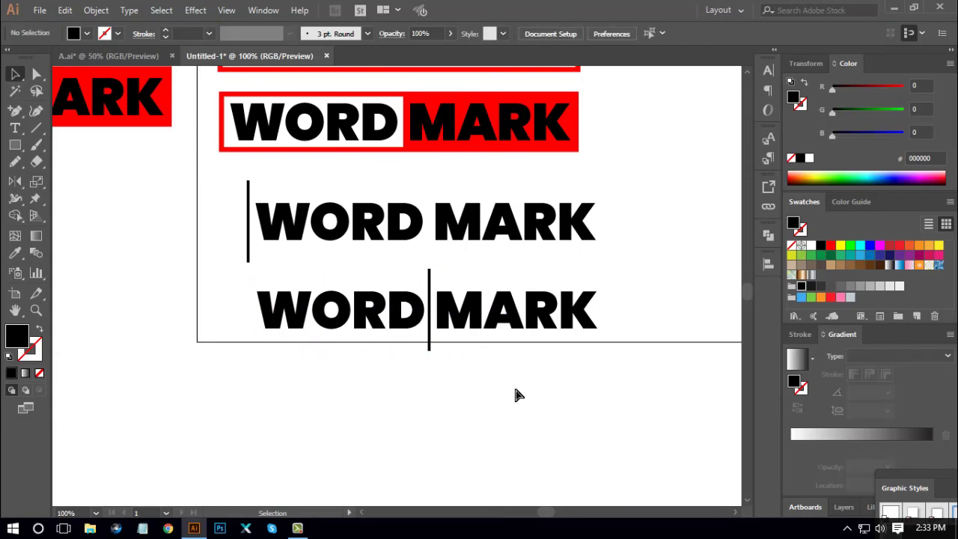
key(ctrl+minus)
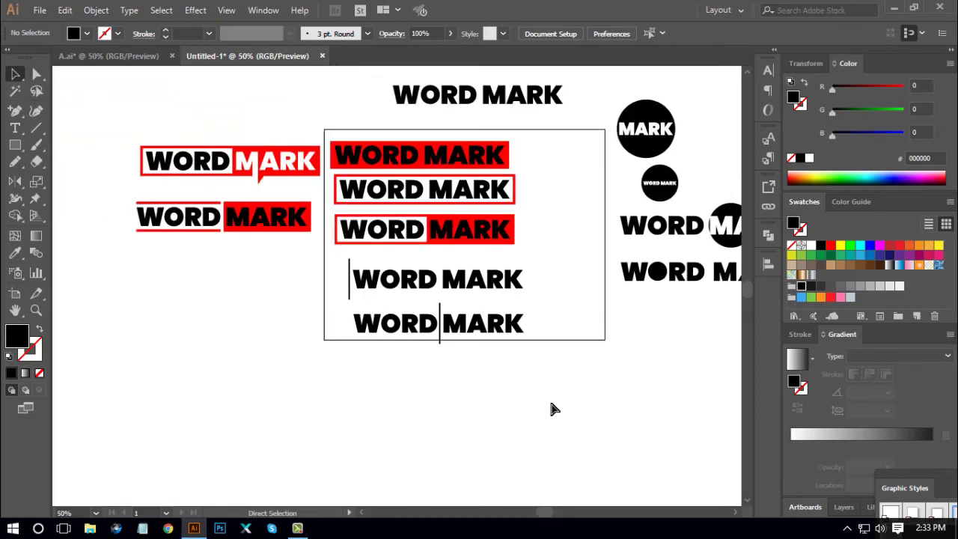
- Move the centre-bar WORD|MARK off the artboard to the left
key(space)
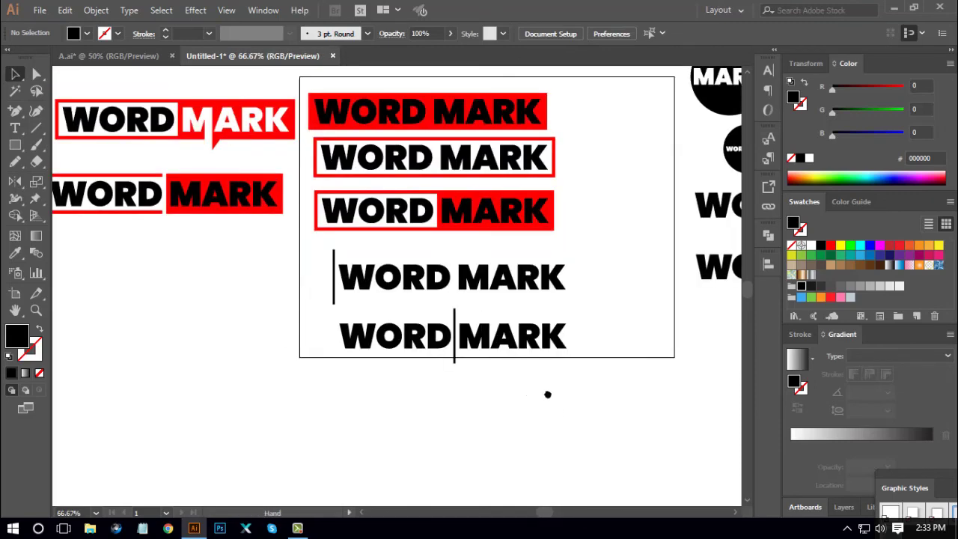
drag(547, 395, 550, 386)
drag(424, 373, 588, 330)
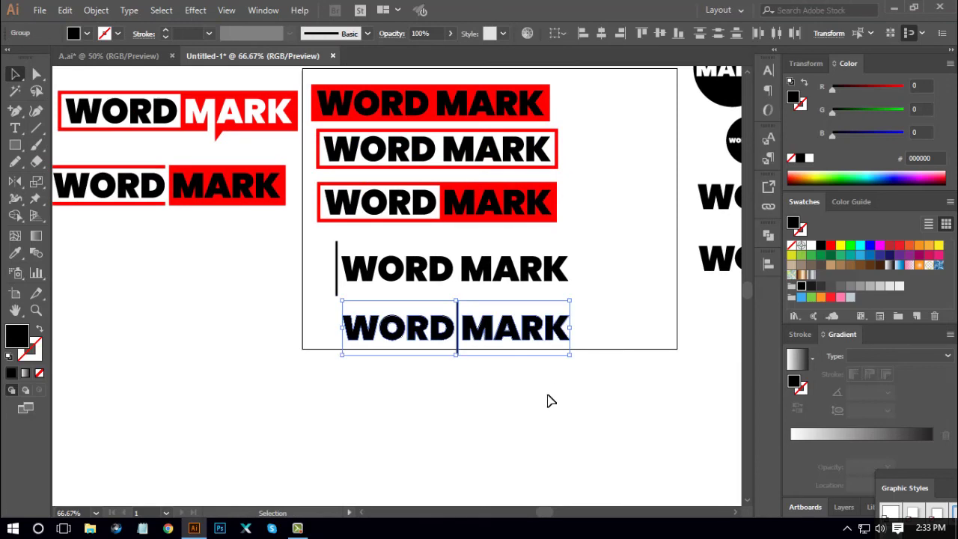
click(497, 364)
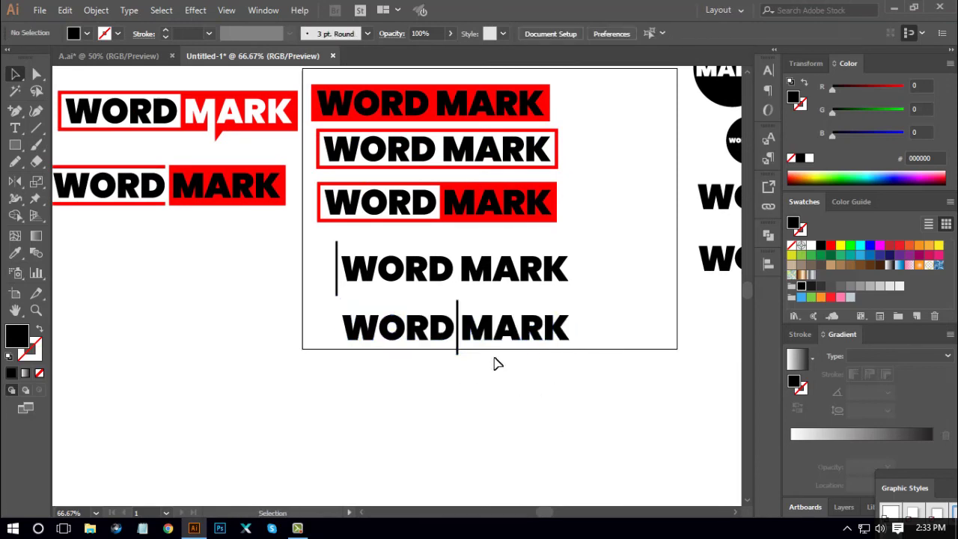
drag(442, 346, 164, 358)
- Move the left-bar WORD MARK off the artboard to the left, then drag a copy of the outline-frame logo down
drag(329, 306, 601, 285)
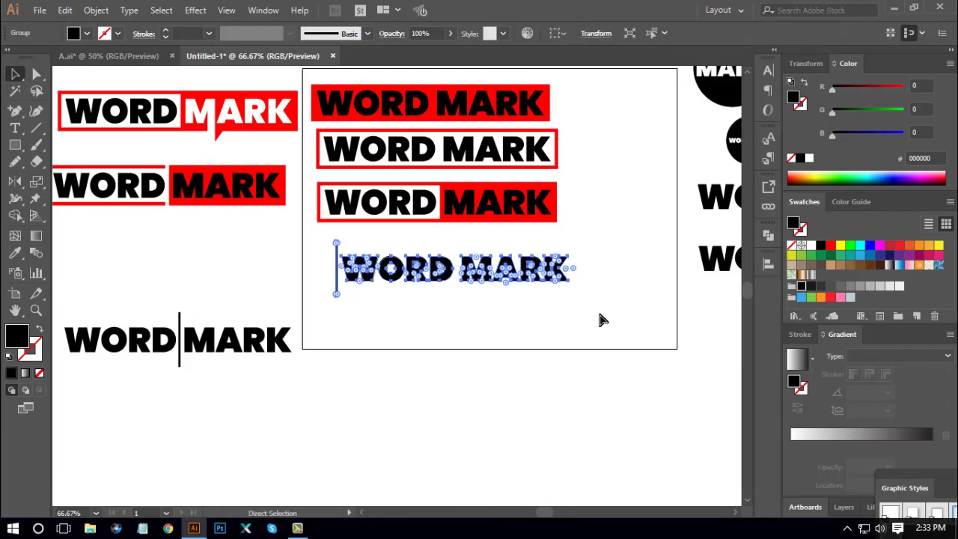
click(522, 294)
drag(442, 284, 161, 289)
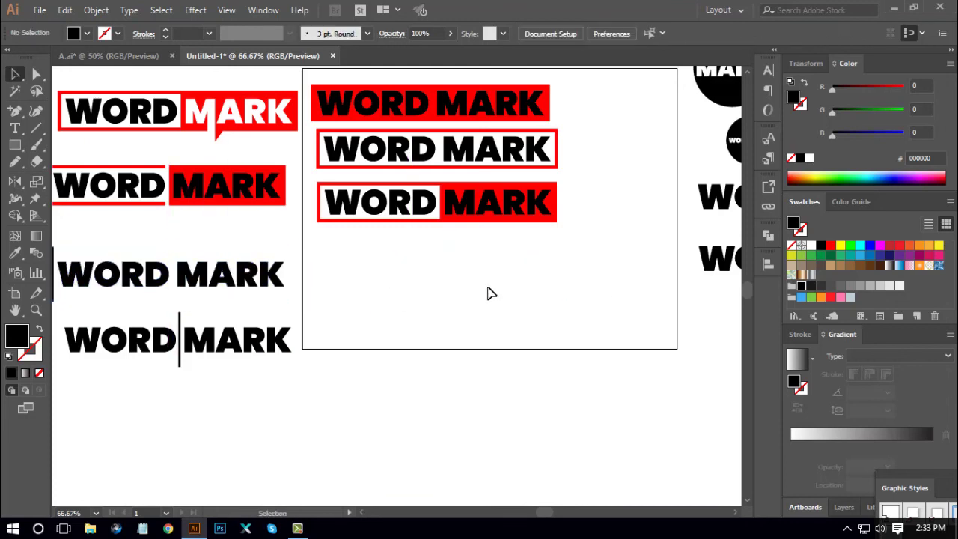
scroll(490, 299, up, 1)
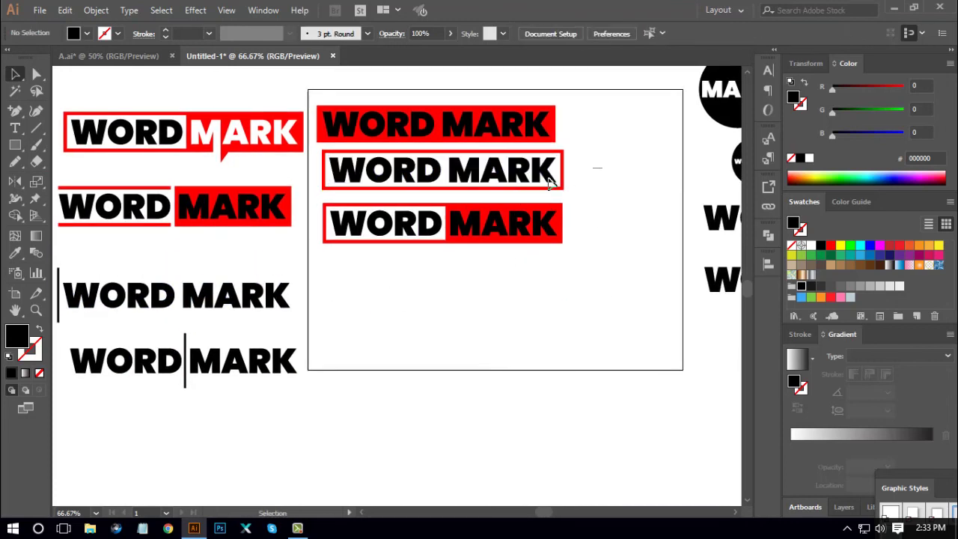
drag(526, 169, 534, 307)
- Drop the outline-frame WORD MARK copy lower and expand it into plain shapes with Object > Expand
click(578, 339)
click(573, 326)
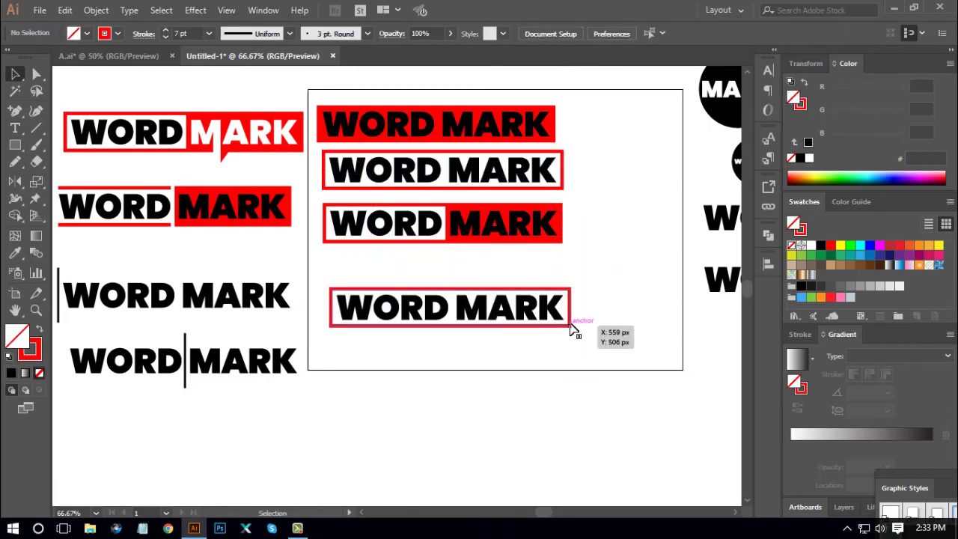
click(96, 10)
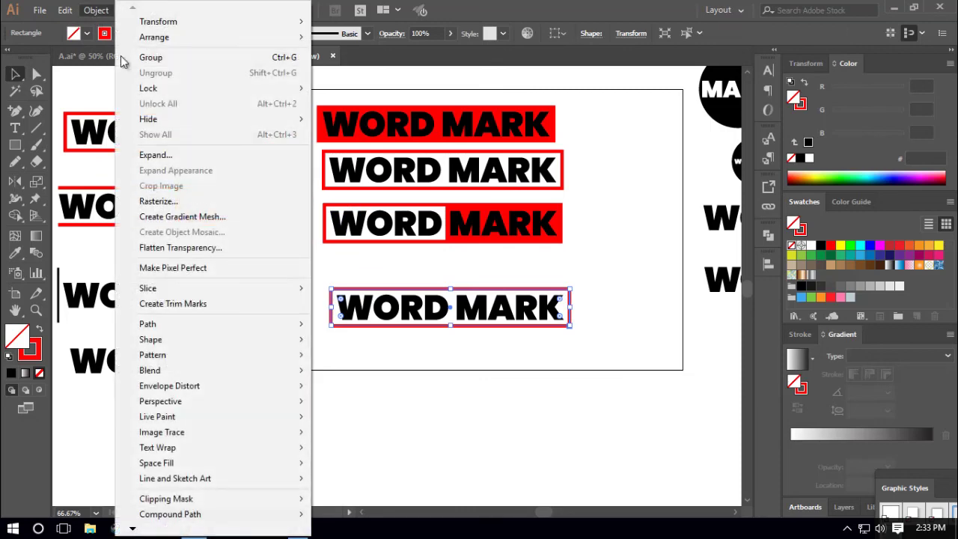
click(159, 153)
click(447, 344)
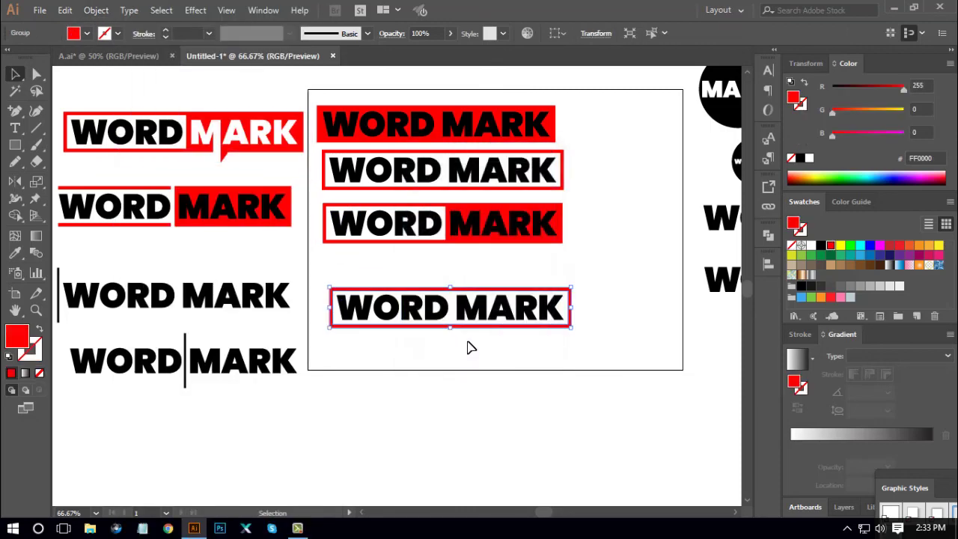
click(565, 381)
key(ctrl+plus)
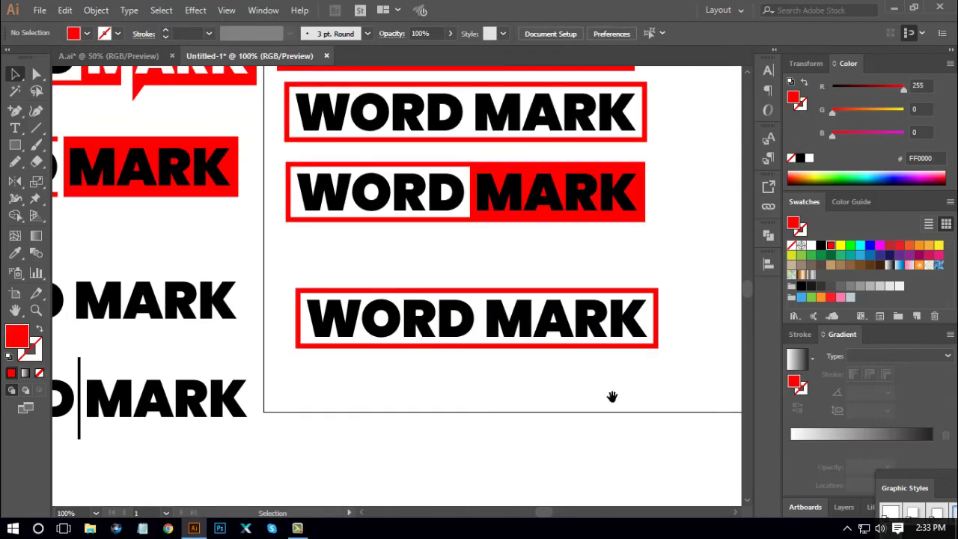
- Draw a red rectangle over the copied WORD MARK and slant its top edge to the right
click(15, 146)
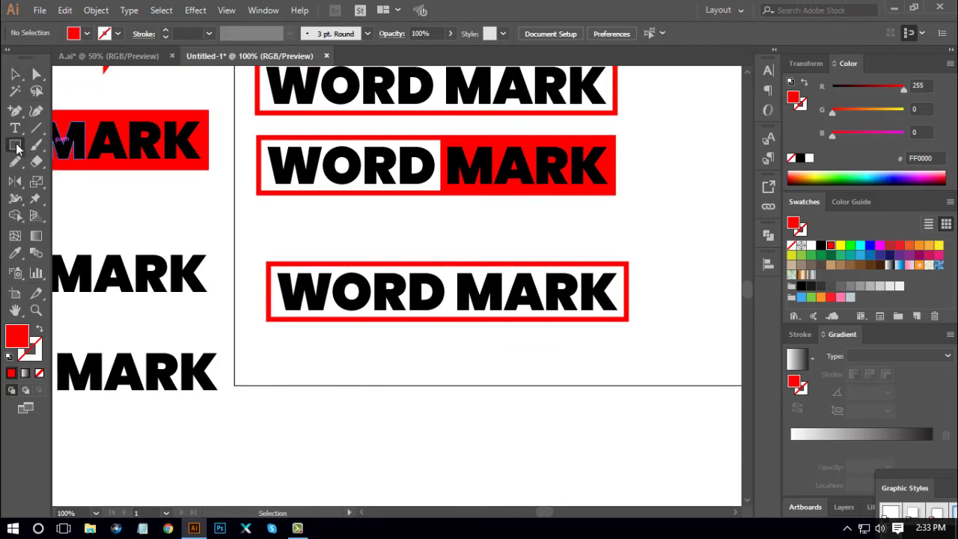
drag(345, 363, 501, 226)
key(a)
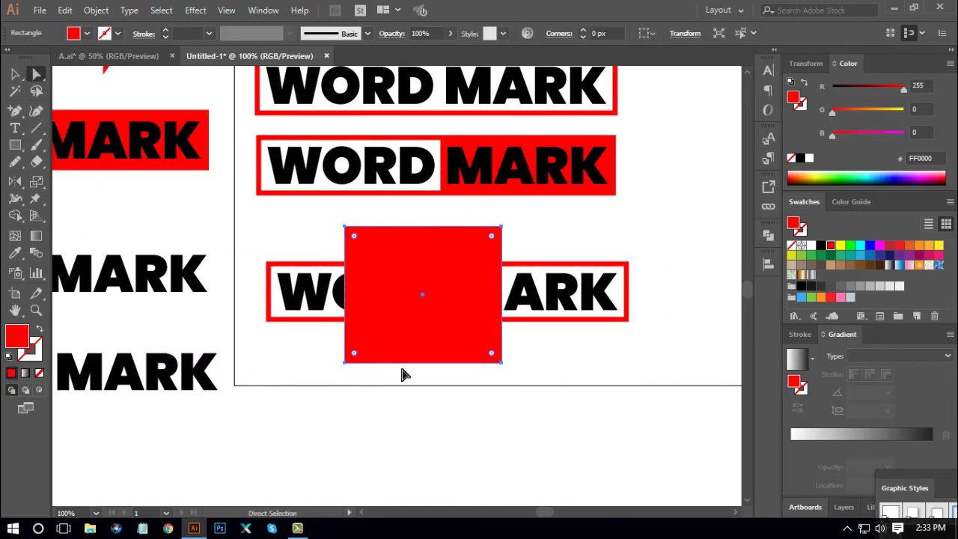
click(446, 367)
drag(420, 225, 492, 217)
click(568, 369)
- Widen the parallelogram by dragging its left edge, nudge it about 21 px left, and select it
drag(427, 252, 397, 252)
click(556, 372)
drag(490, 269, 473, 270)
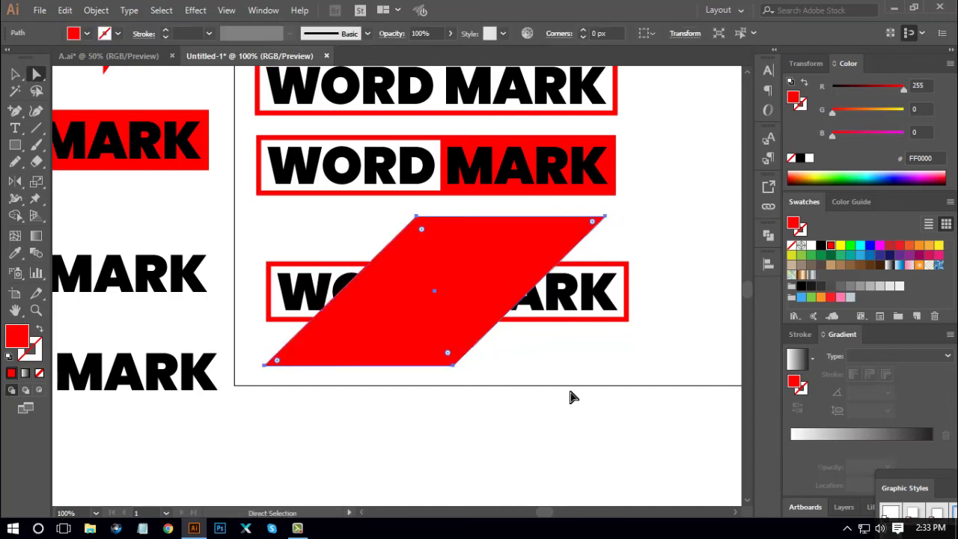
click(571, 393)
click(18, 74)
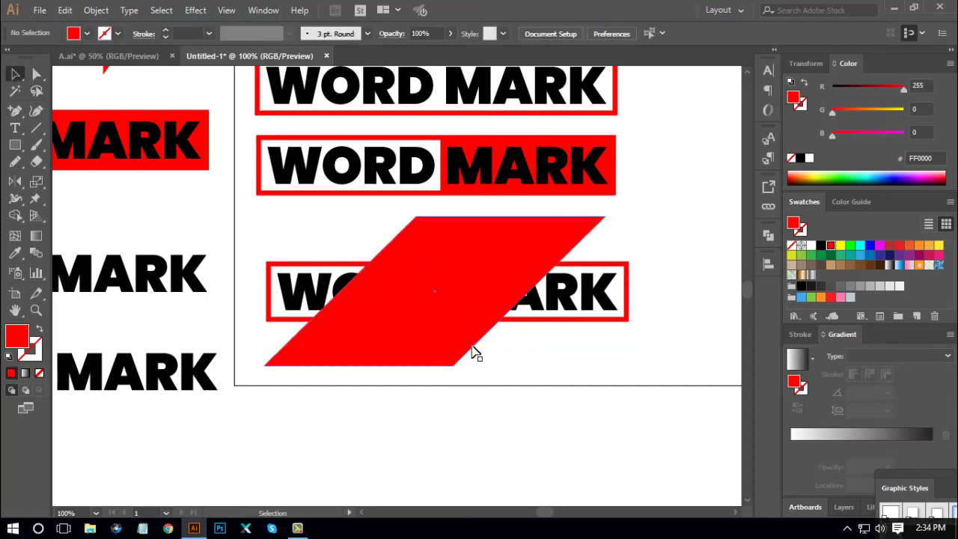
click(509, 241)
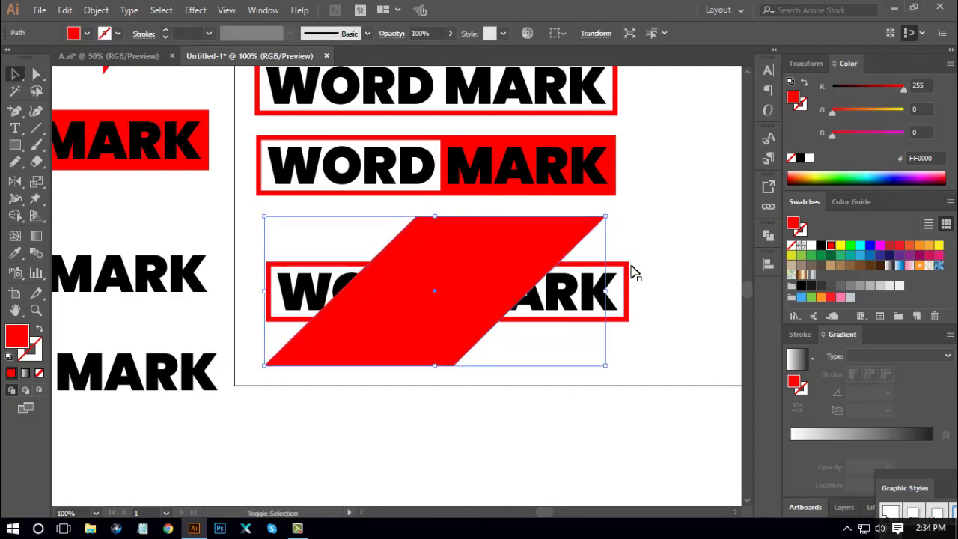
- Centre the red parallelogram horizontally and vertically on the WORD MARK frame as key object
shift+click(627, 271)
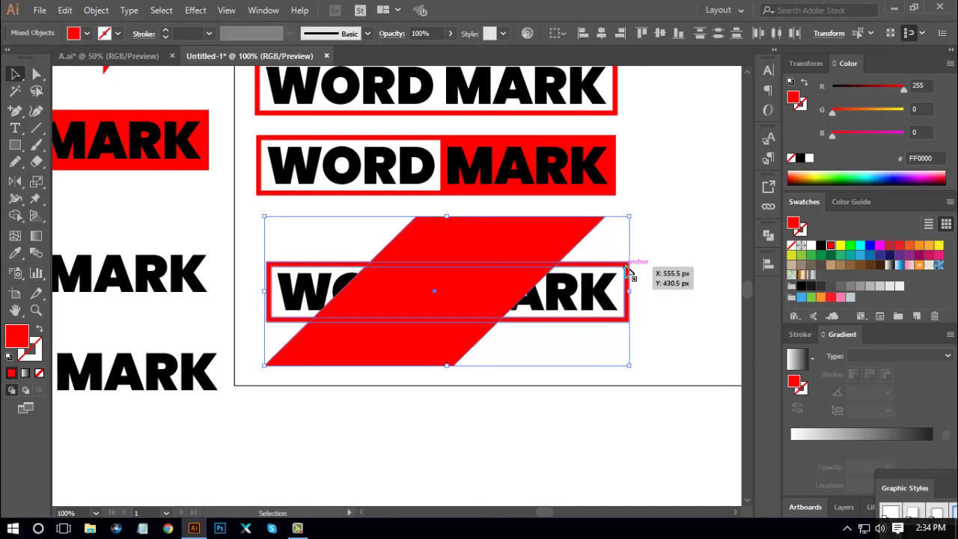
click(618, 270)
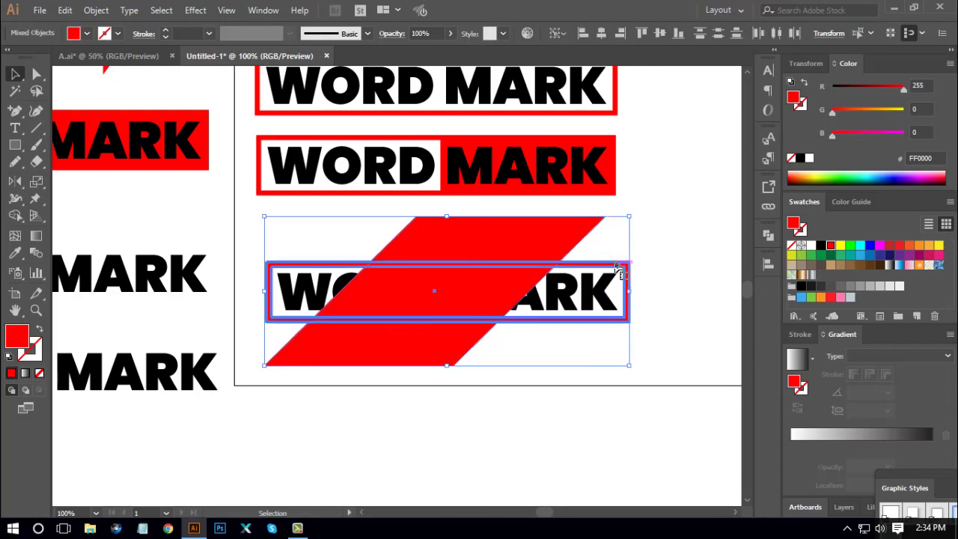
click(601, 34)
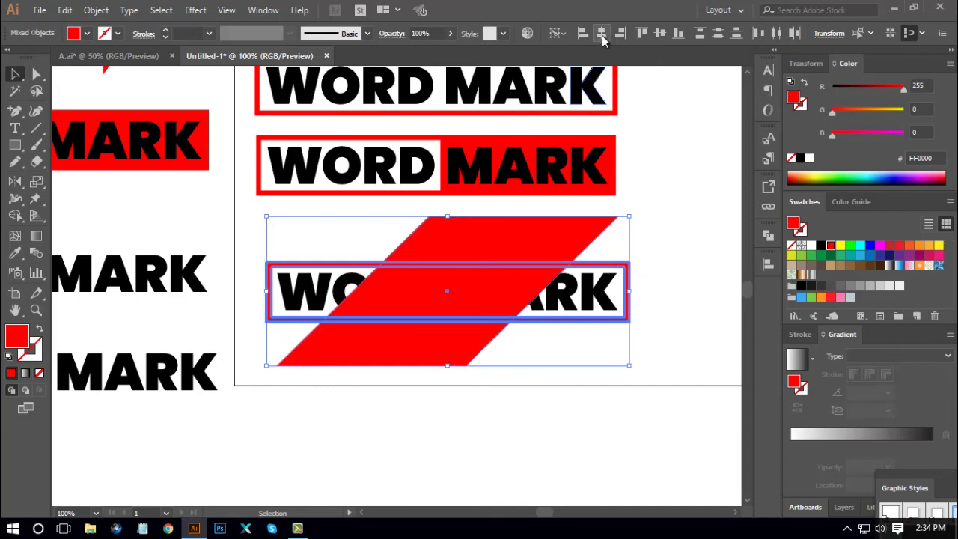
click(661, 33)
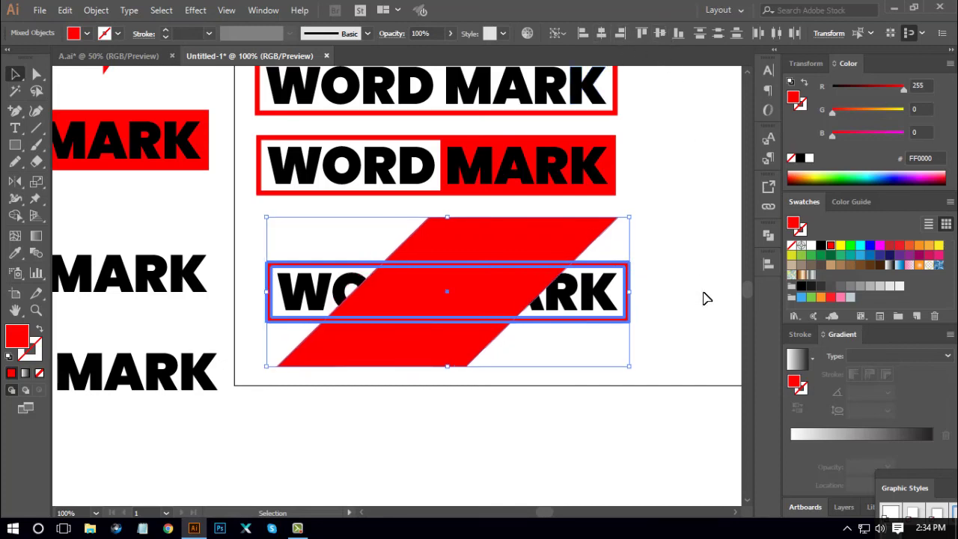
- Cut the parallelogram out of the frame with Pathfinder Minus Front
click(768, 236)
click(631, 265)
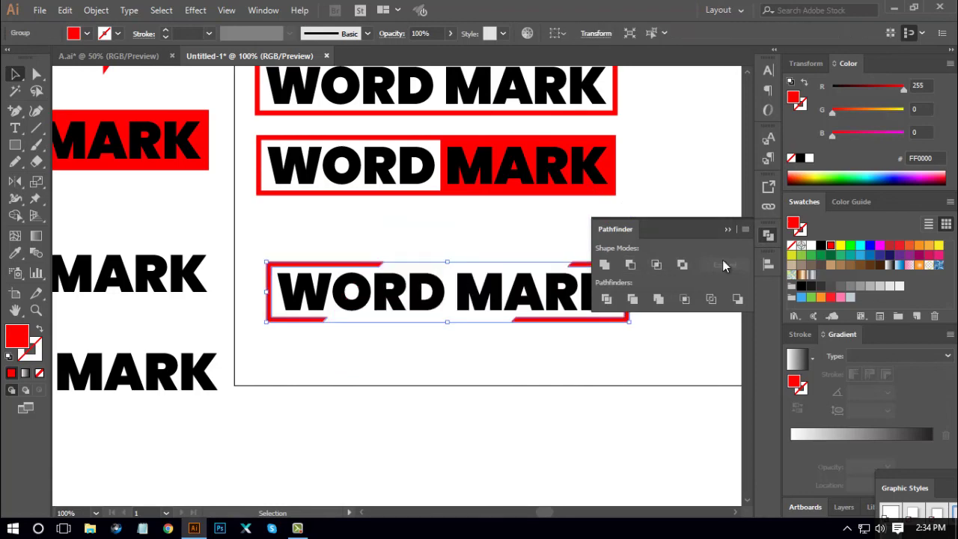
click(769, 236)
click(584, 378)
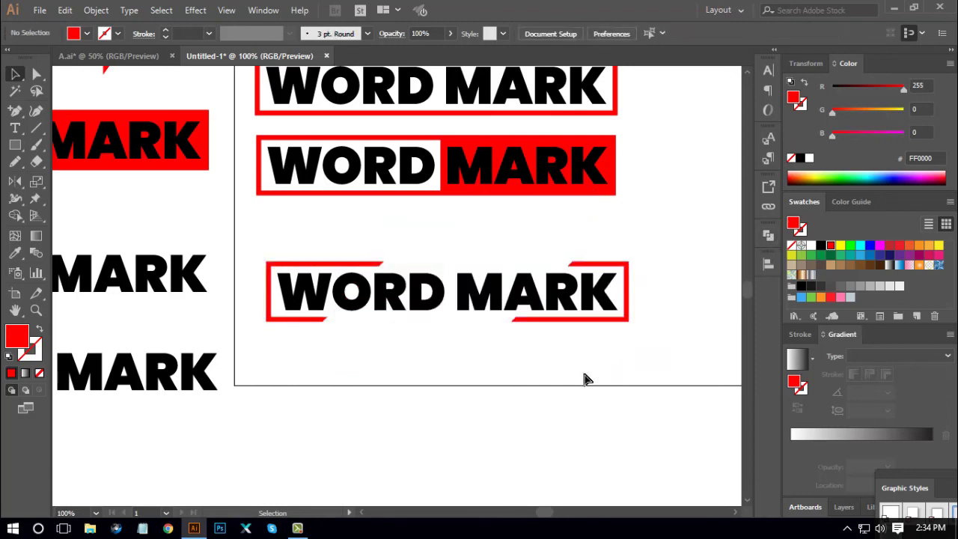
key(ctrl+minus)
key(ctrl+minus)
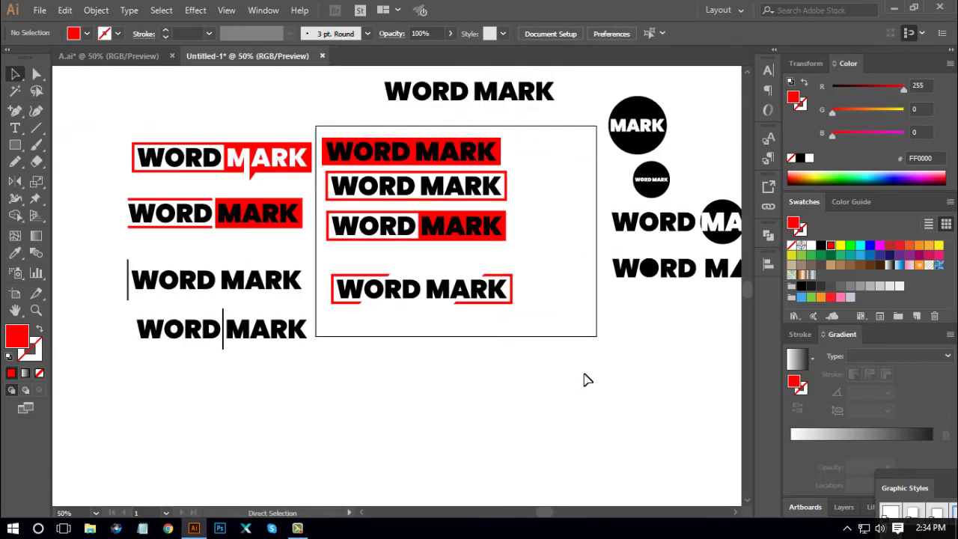
drag(591, 307, 581, 311)
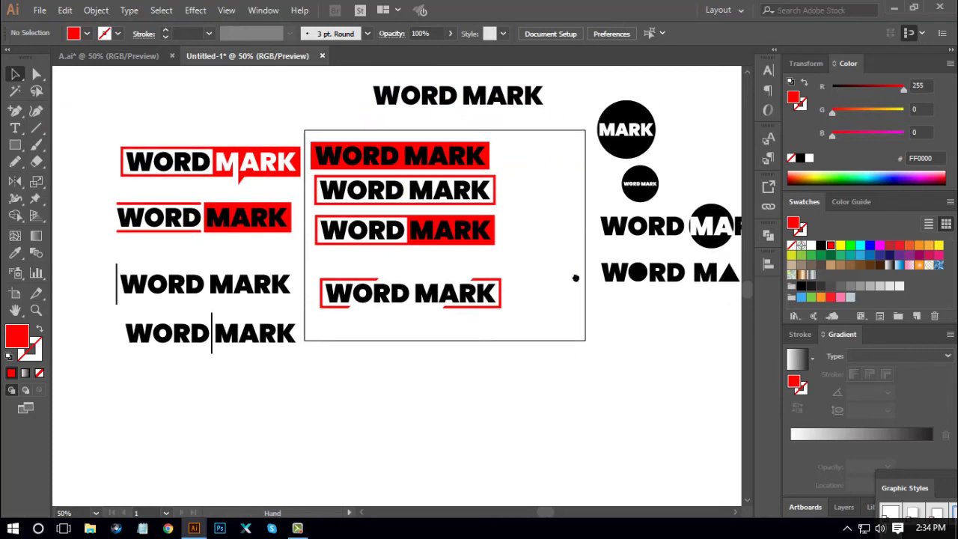
drag(576, 277, 554, 276)
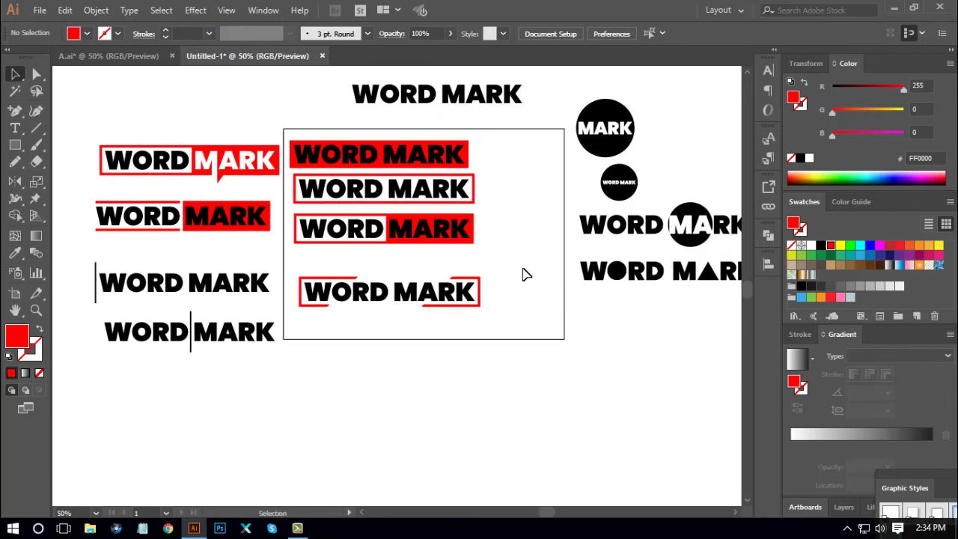